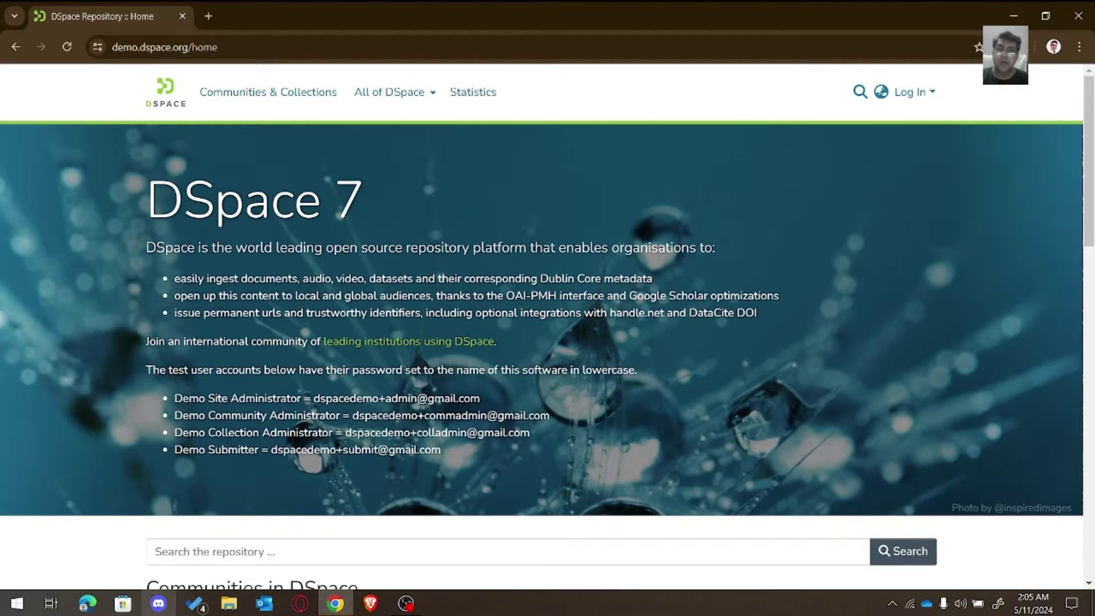
Select and copy the Demo Site Administrator's e-mail address from the home page's test-account list.
drag(496, 401, 343, 391)
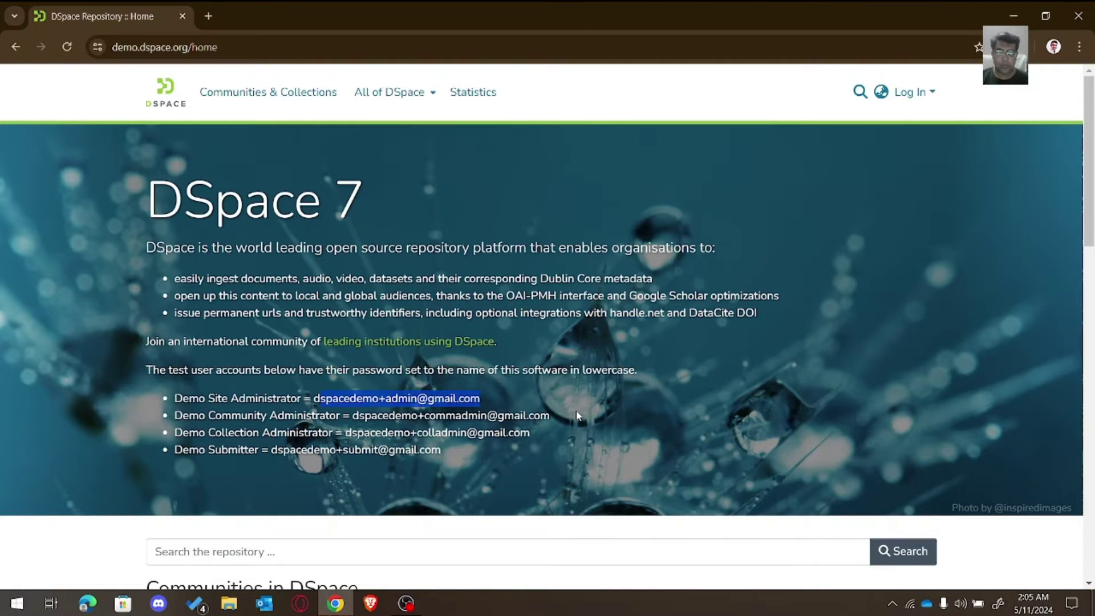
Log in as the demo administrator with the pasted e-mail and its password, dismissing the breach warning.
click(913, 92)
click(786, 146)
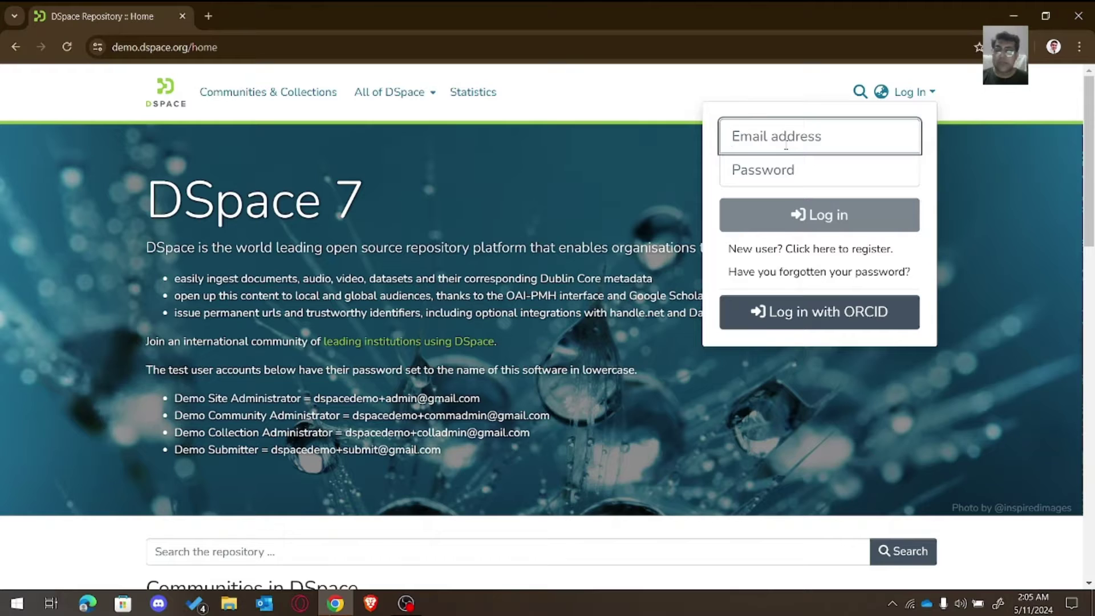
key(ctrl+v)
click(770, 172)
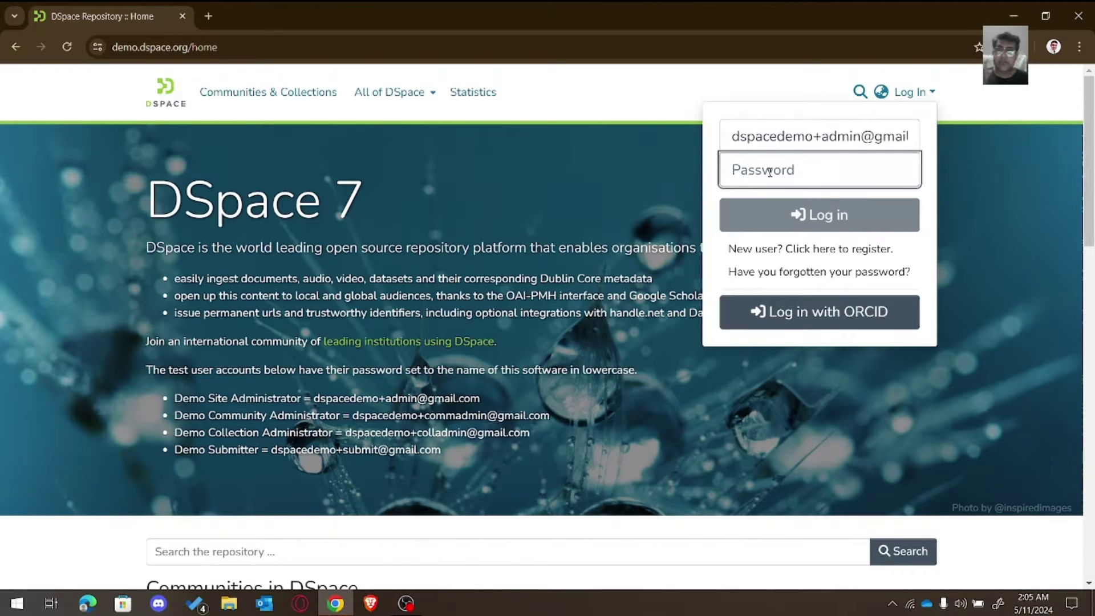
text(dspace)
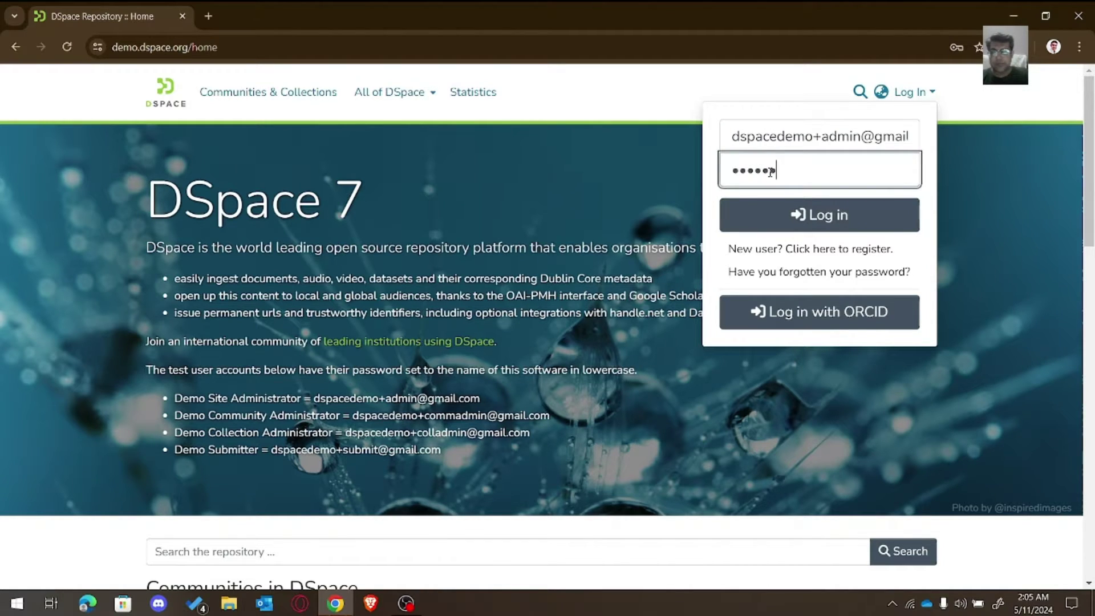
click(760, 212)
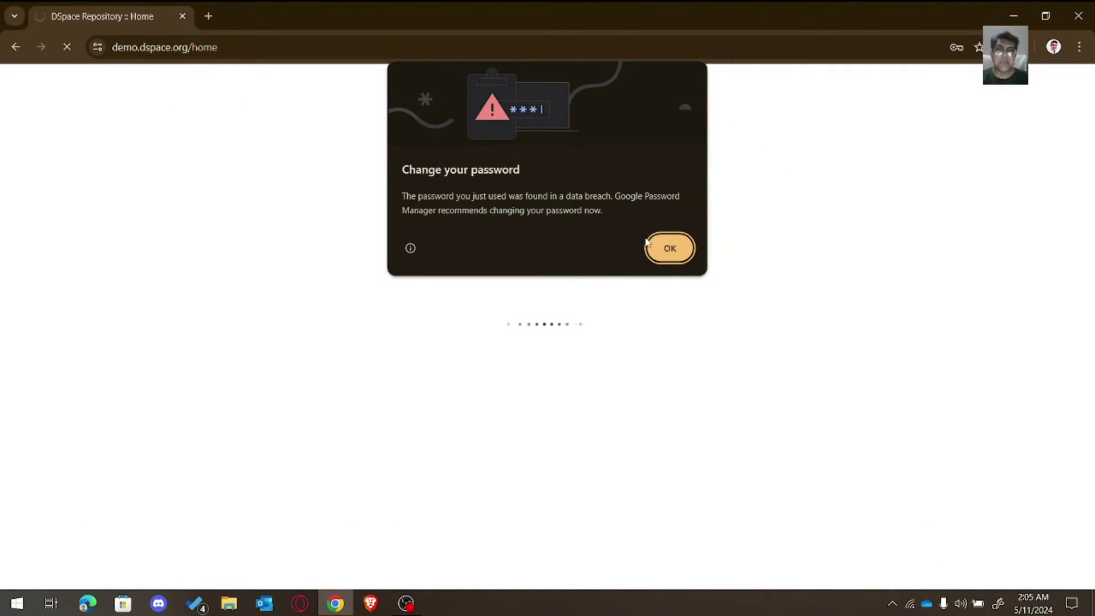
click(670, 254)
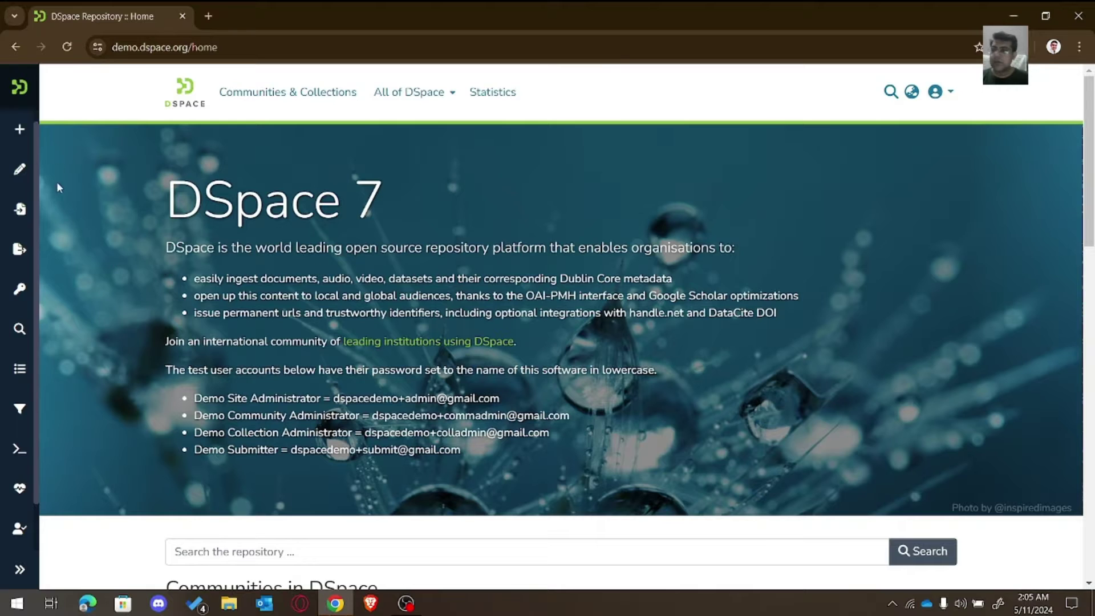
Open the People list under Access Control and start adding a new EPerson.
mouse_move(34, 128)
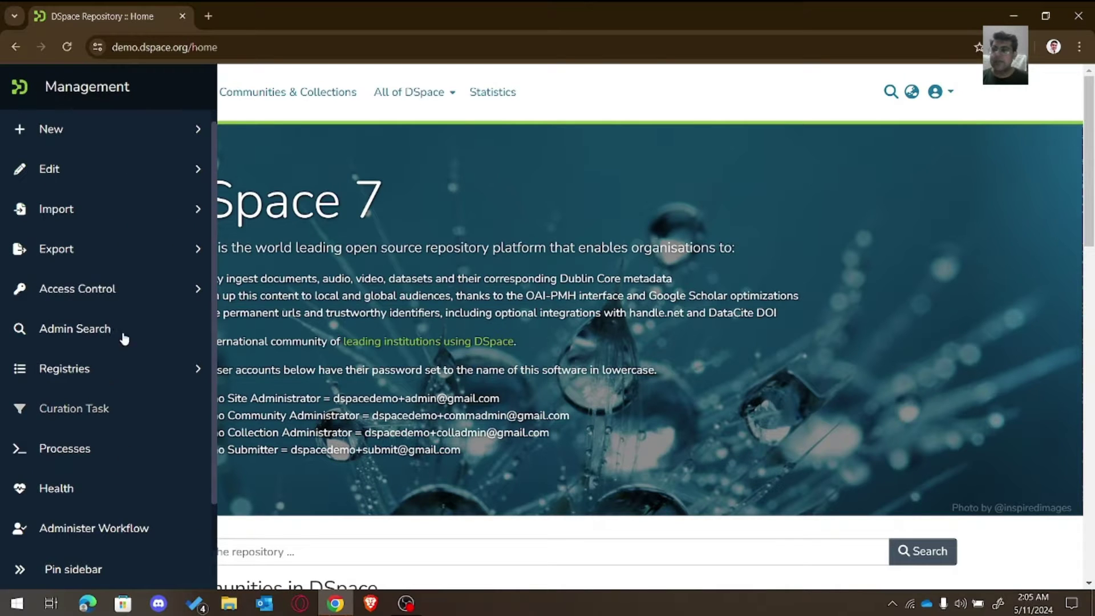
click(89, 297)
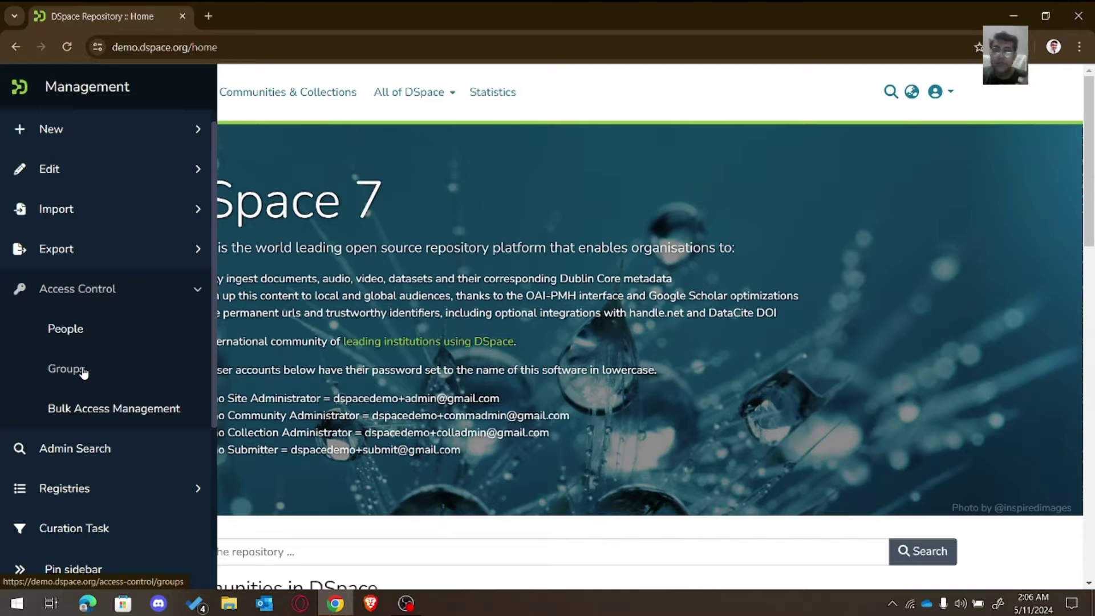
click(82, 336)
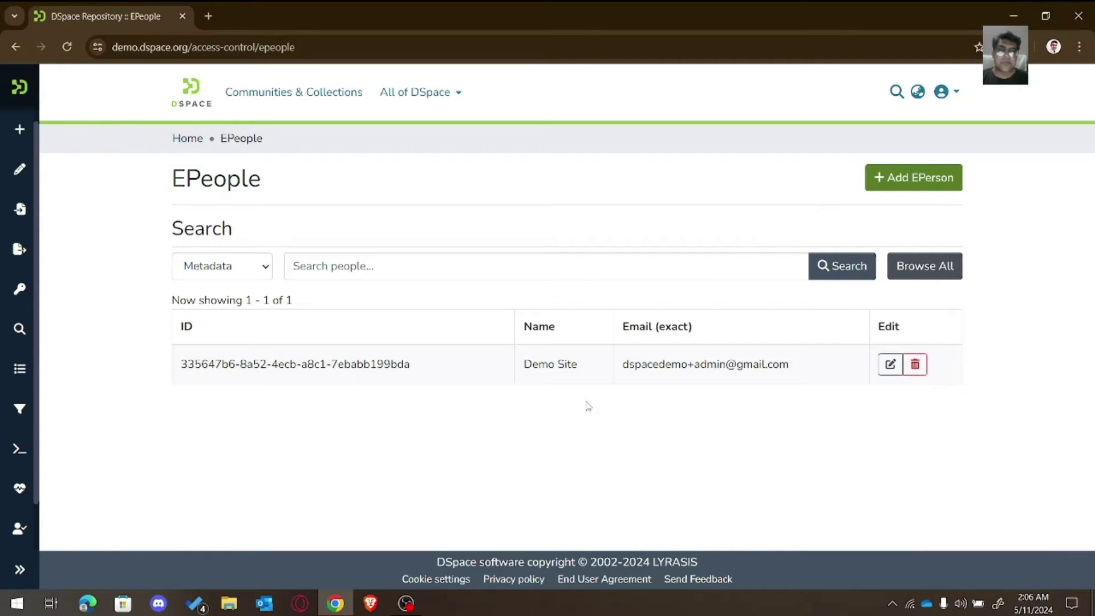
click(938, 183)
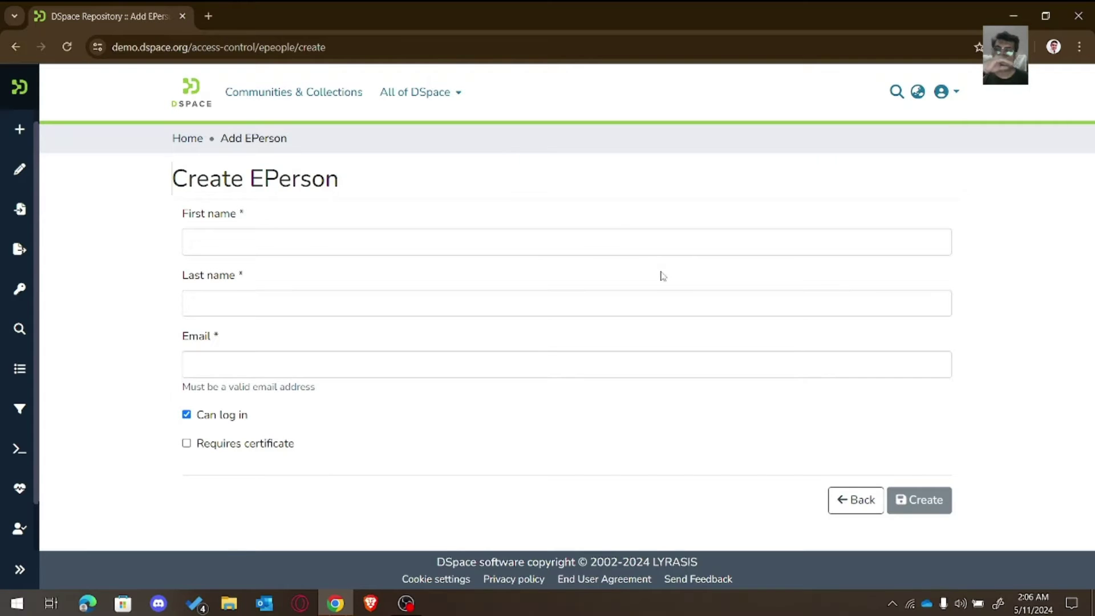
Fill in the new user's first name, last name and e-mail, leave certificate unrequired, and create the account.
click(597, 241)
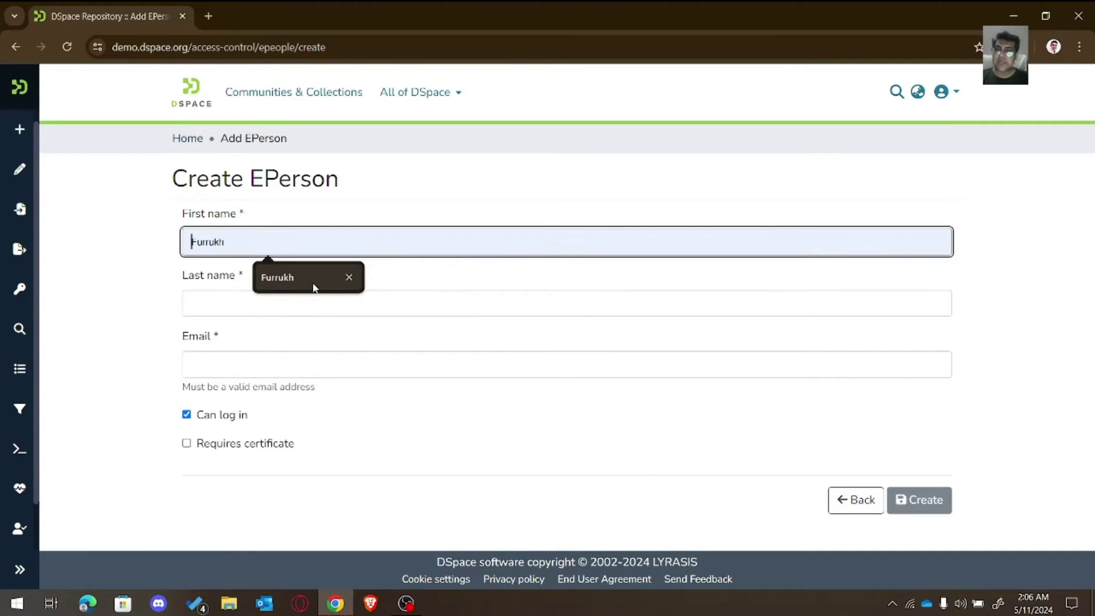
click(353, 272)
click(254, 304)
click(269, 337)
click(242, 360)
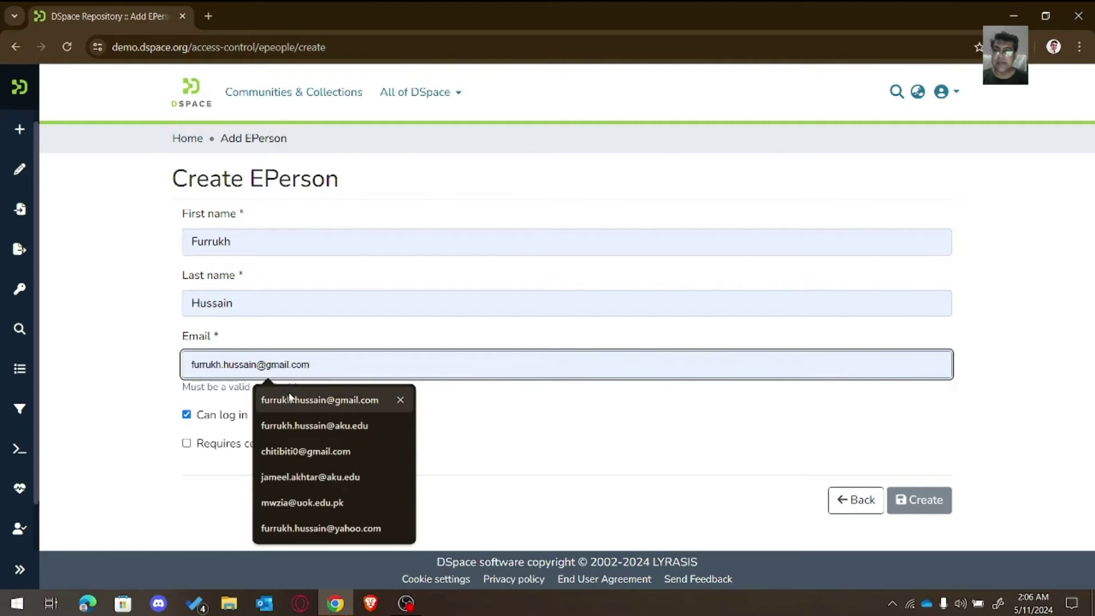
click(282, 393)
click(248, 444)
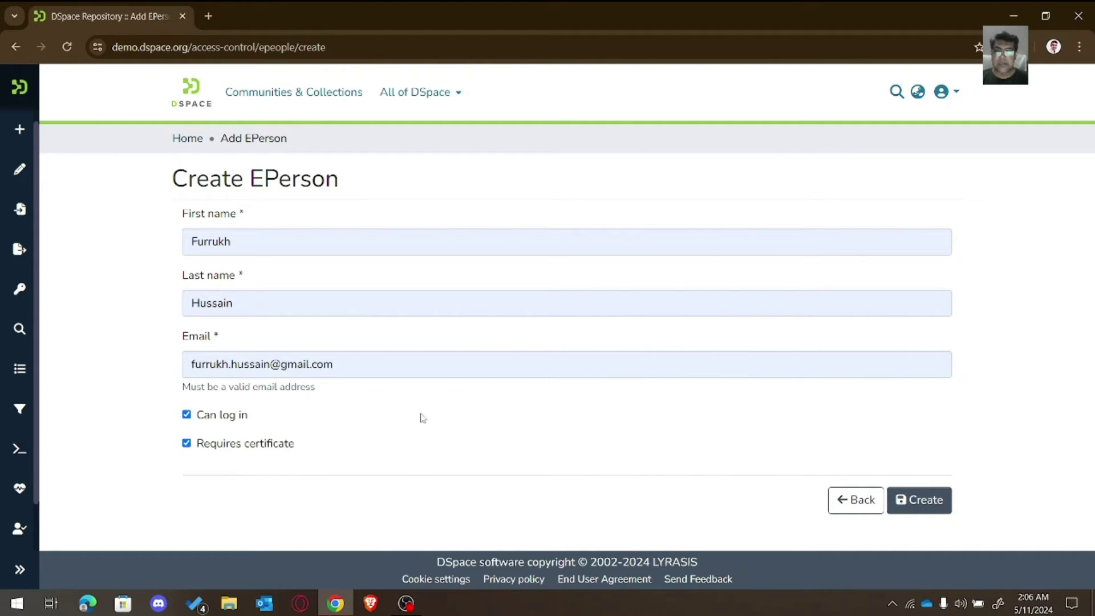
click(187, 444)
click(918, 506)
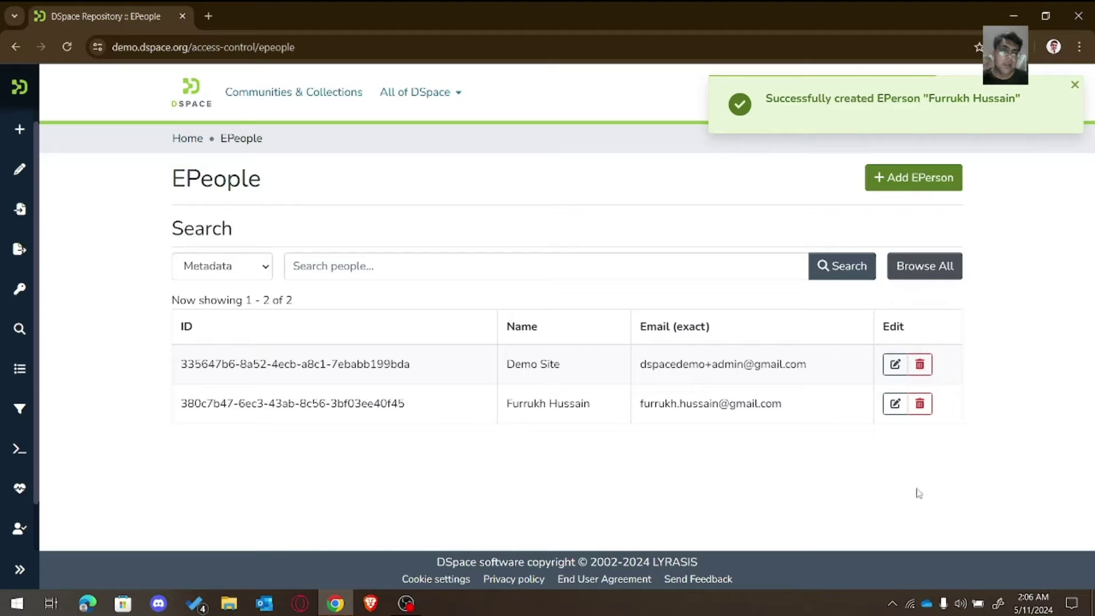
Edit the newly created EPerson and go to adding it to groups.
click(895, 403)
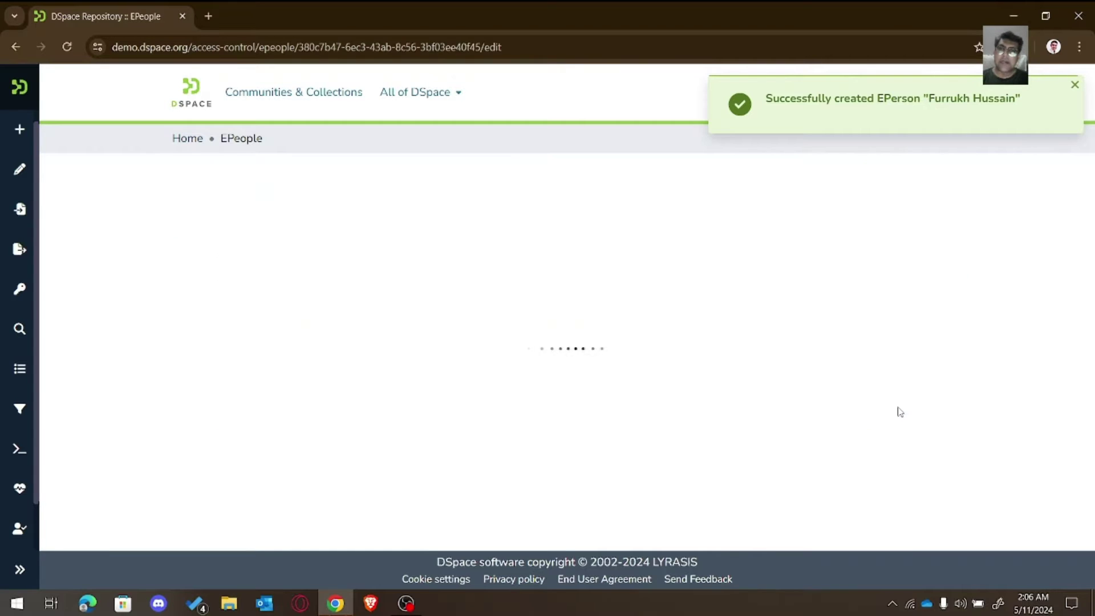
scroll(561, 325, down, 2)
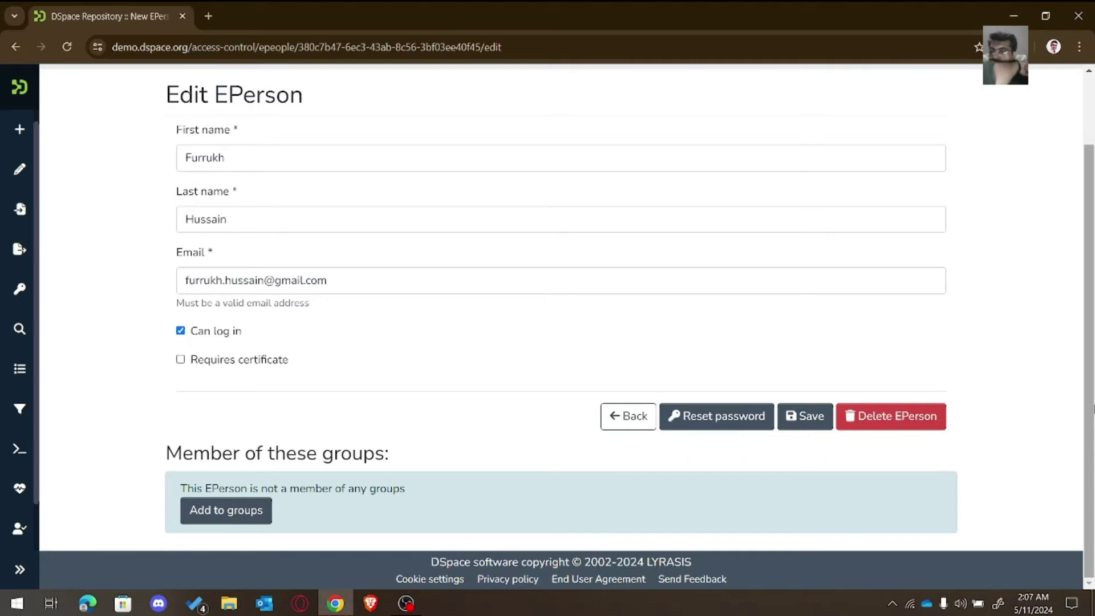
click(217, 515)
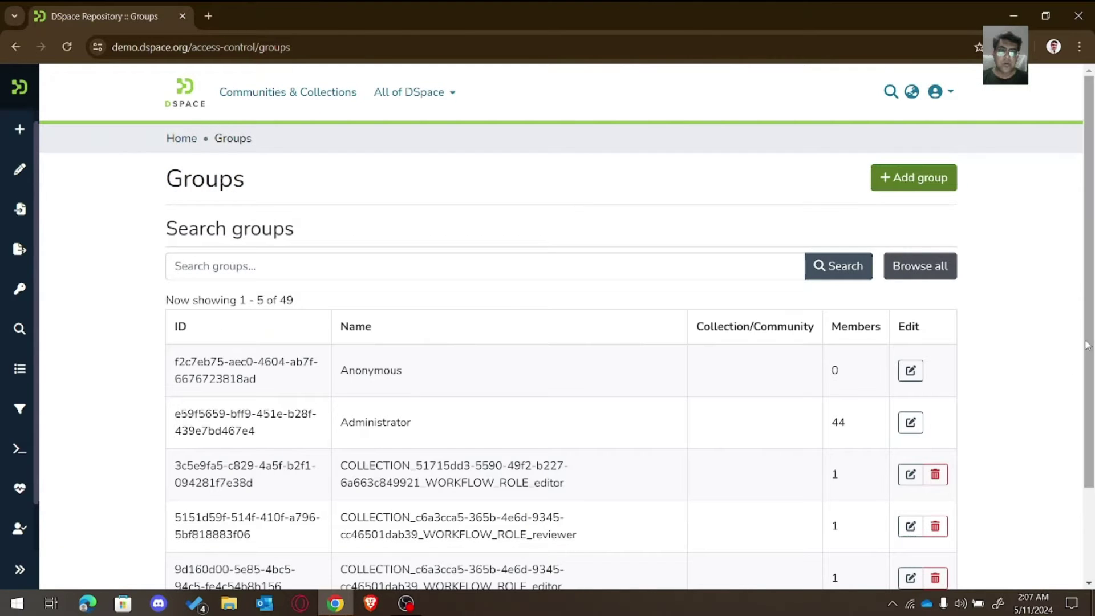
Add the new user to the Administrator group, bringing its members to 2, then return home.
scroll(1082, 343, down, 2)
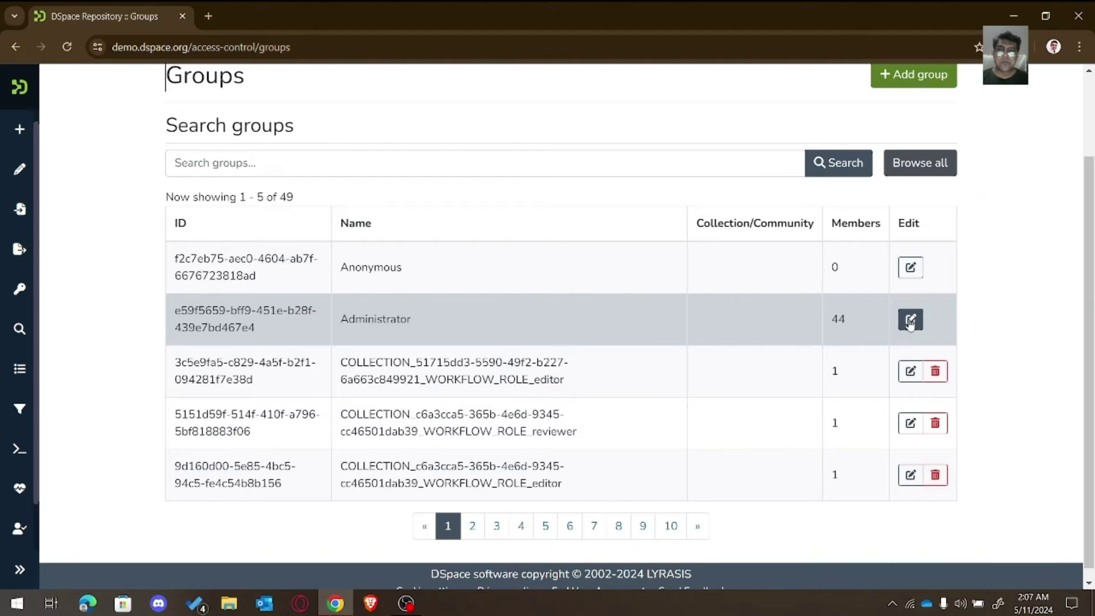
click(911, 320)
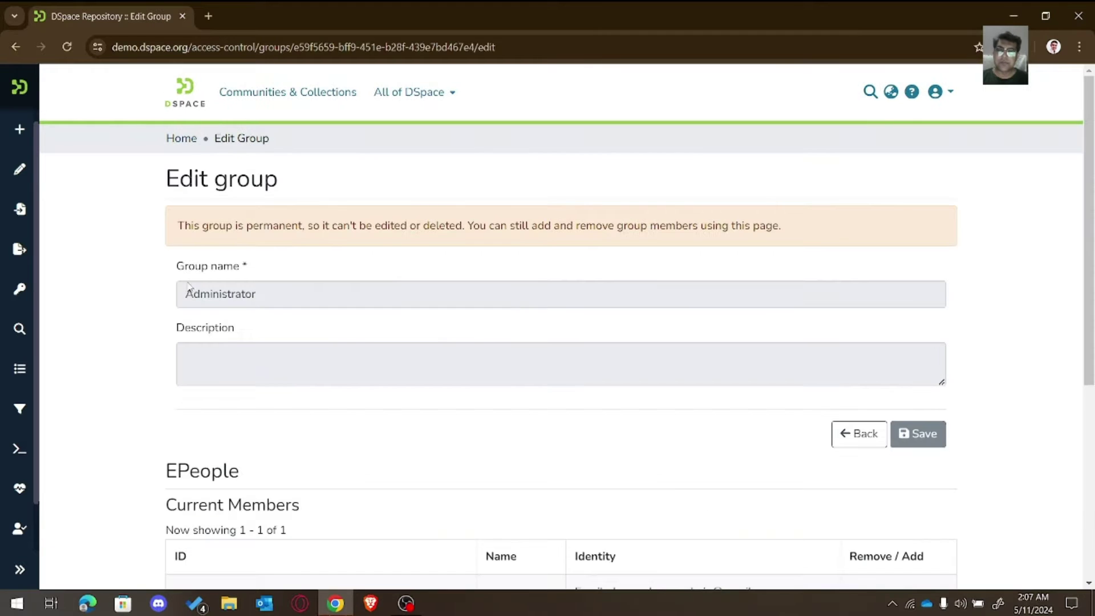
scroll(1089, 223, down, 8)
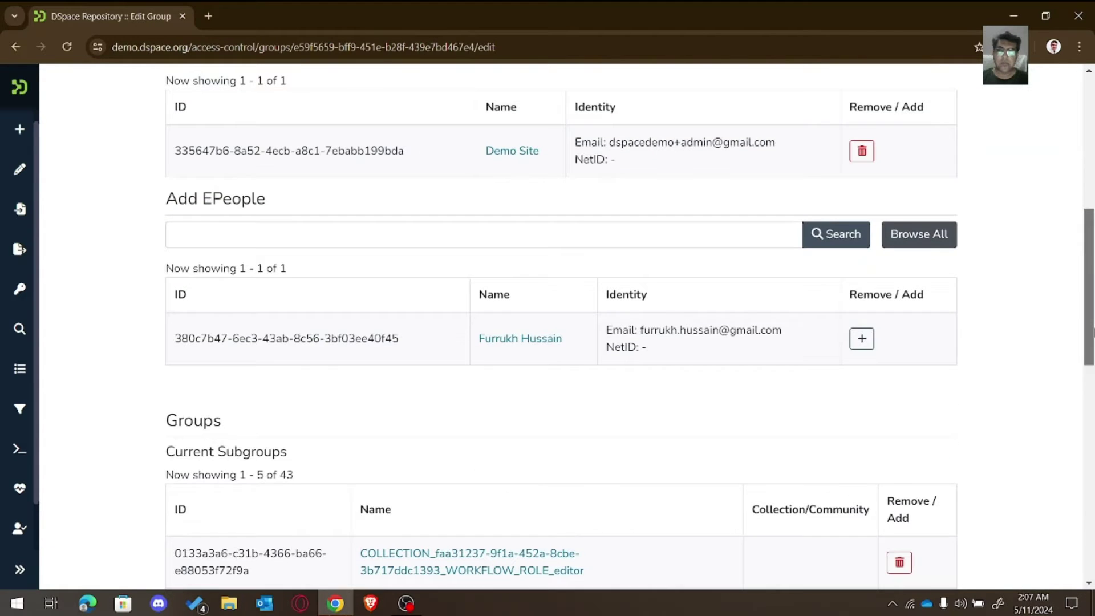
scroll(1089, 223, up, 1)
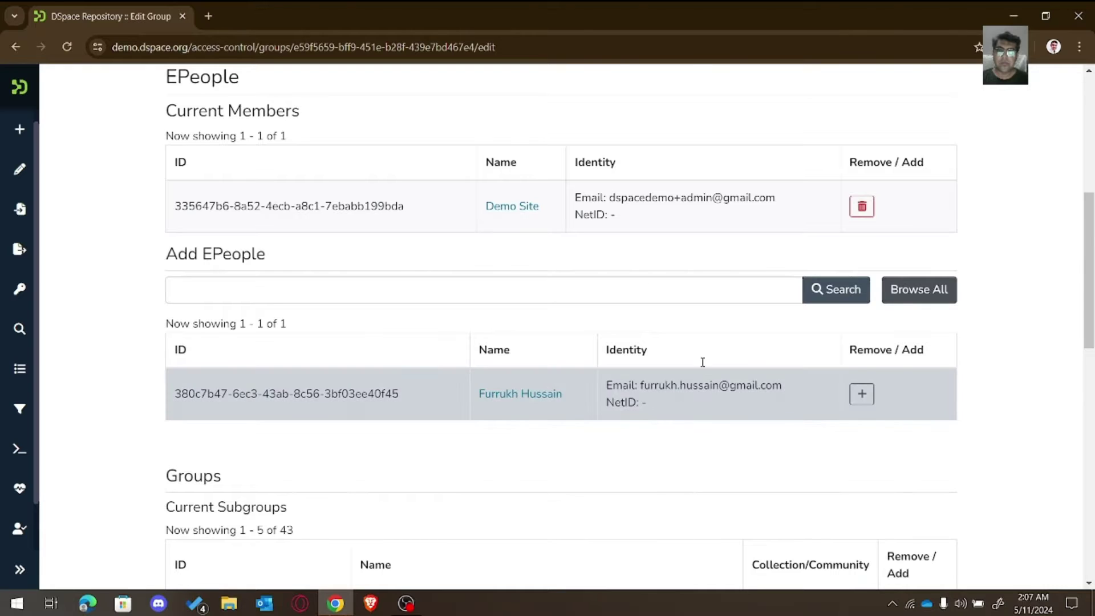
click(861, 394)
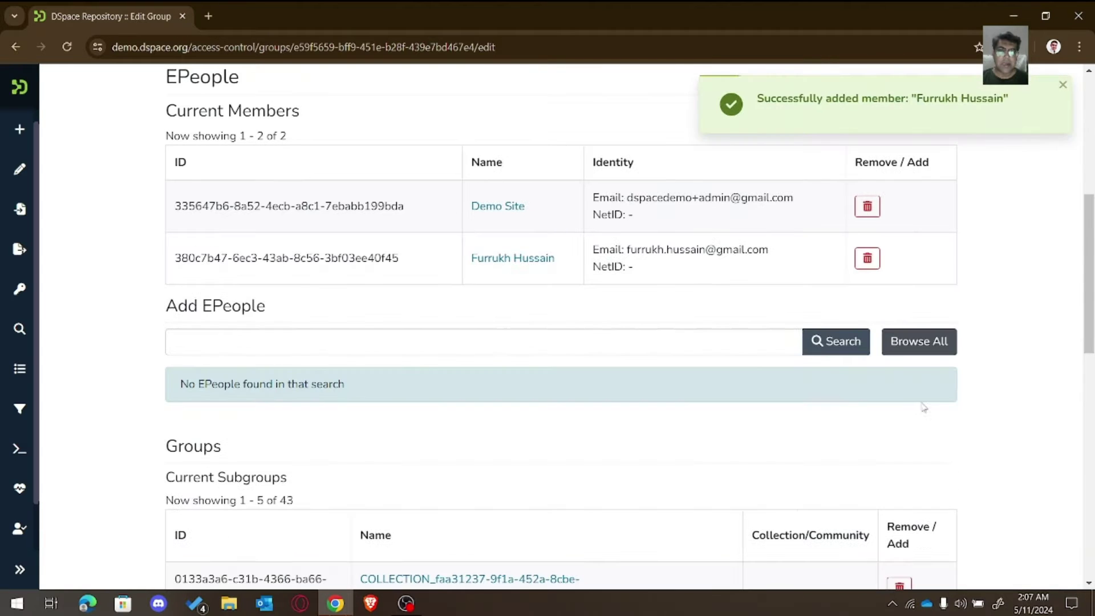
scroll(1091, 365, down, 7)
drag(1091, 365, 1088, 109)
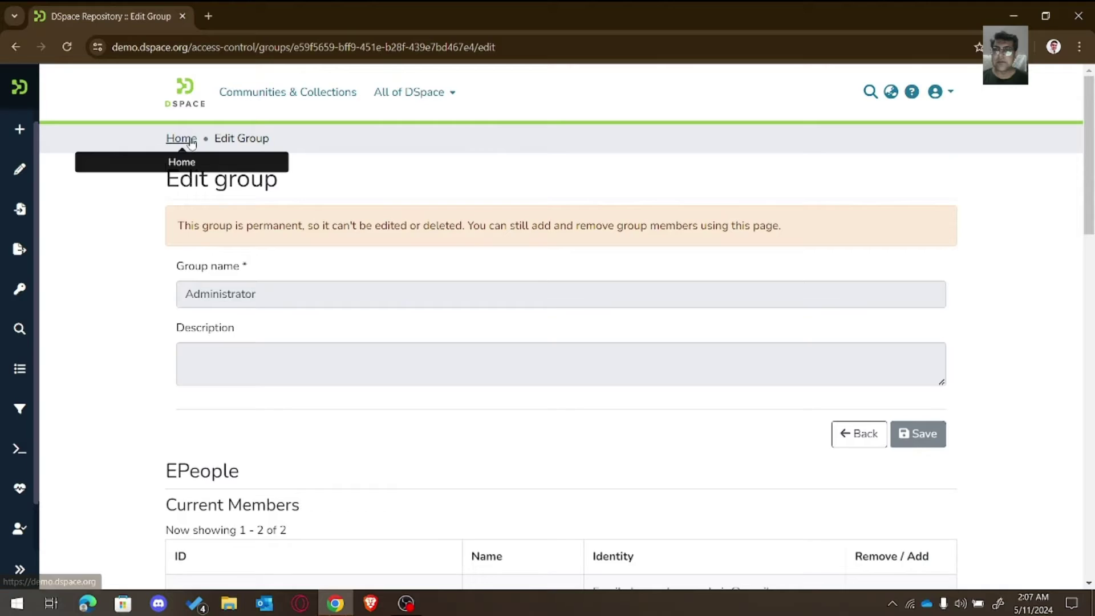
click(181, 138)
Reopen Access Control > People and open the new user's account for editing.
mouse_move(22, 294)
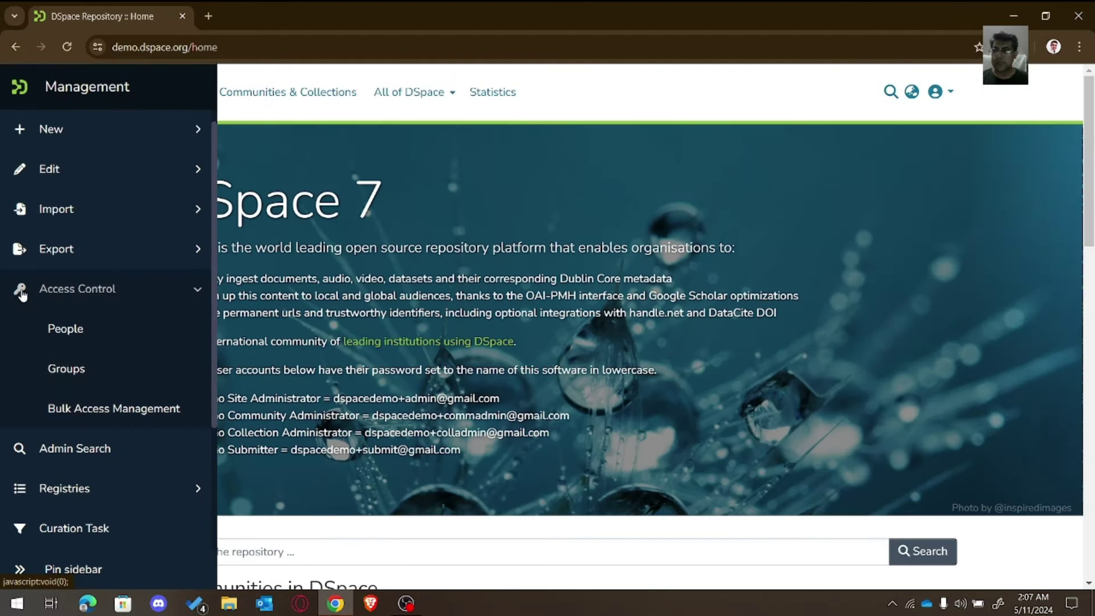
click(86, 300)
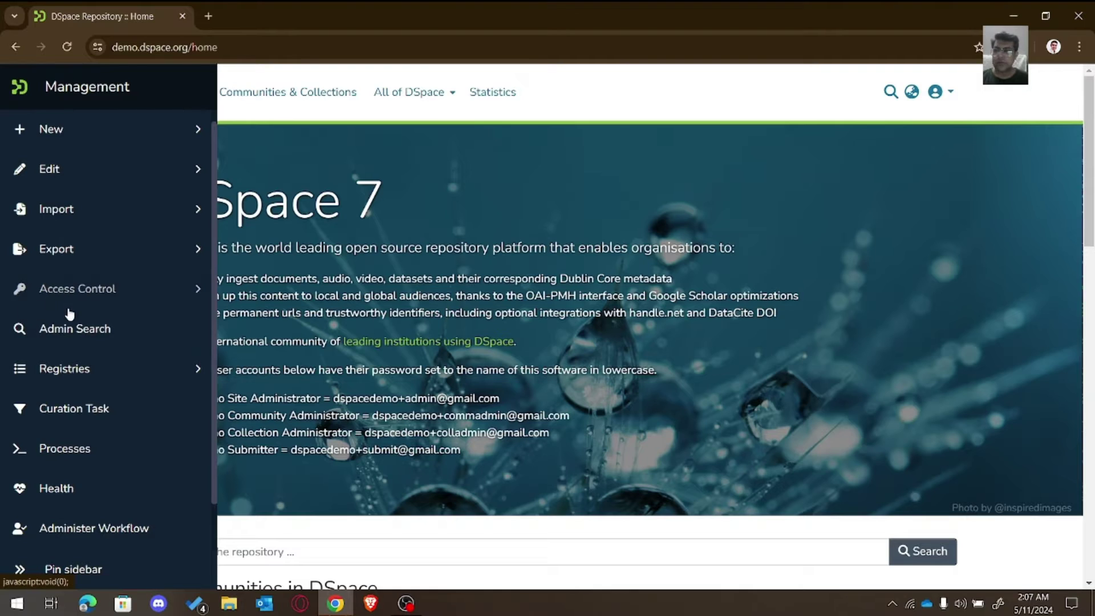
click(73, 289)
click(77, 342)
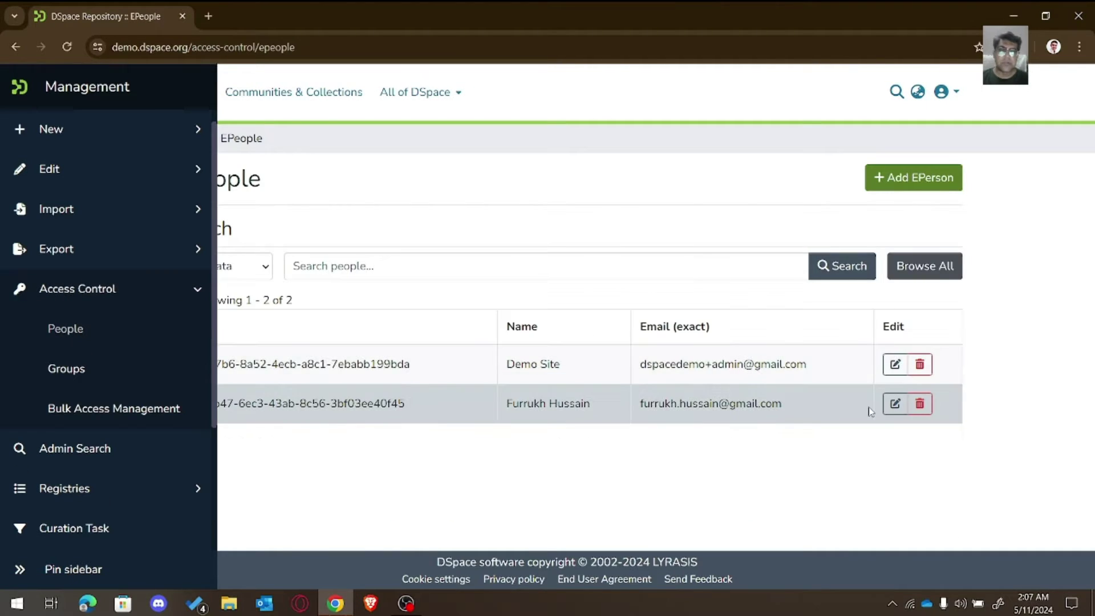
click(893, 407)
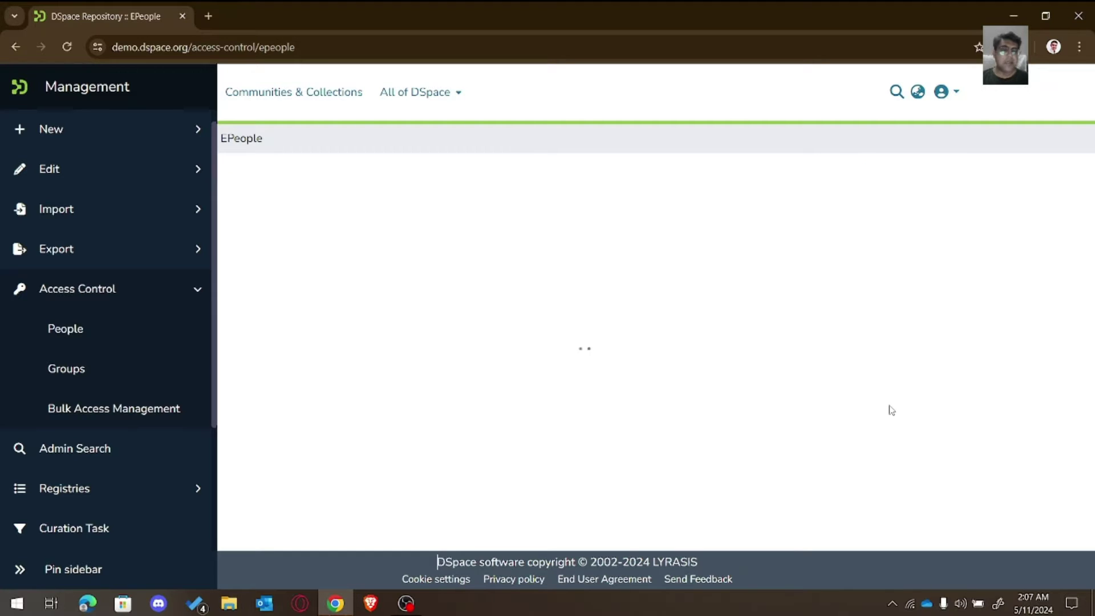
Send the new user a password-reset e-mail and open a new browser tab.
scroll(1037, 288, down, 3)
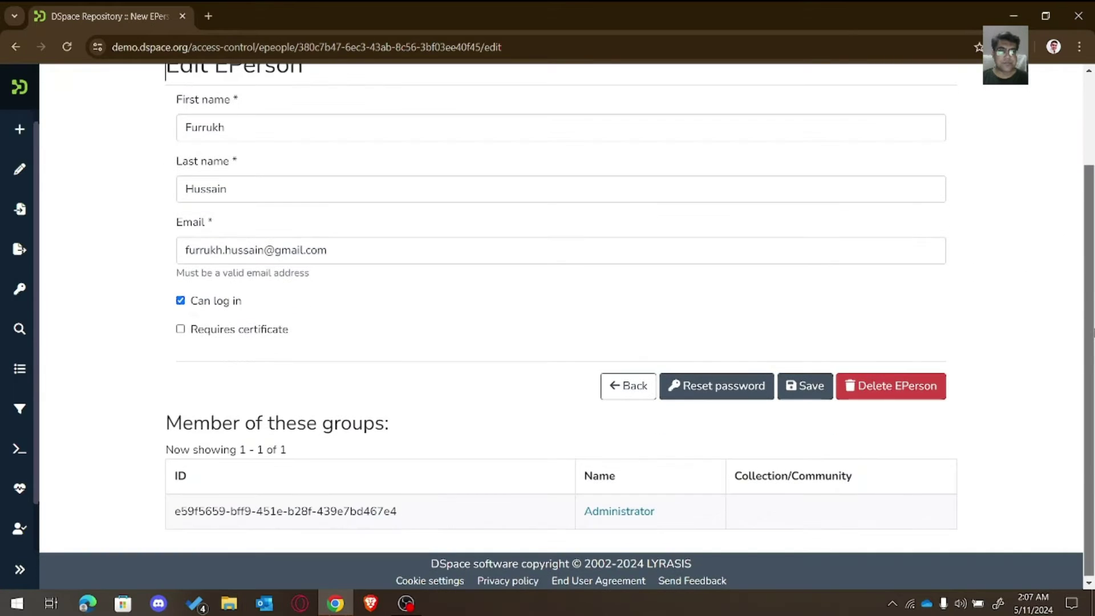
click(726, 384)
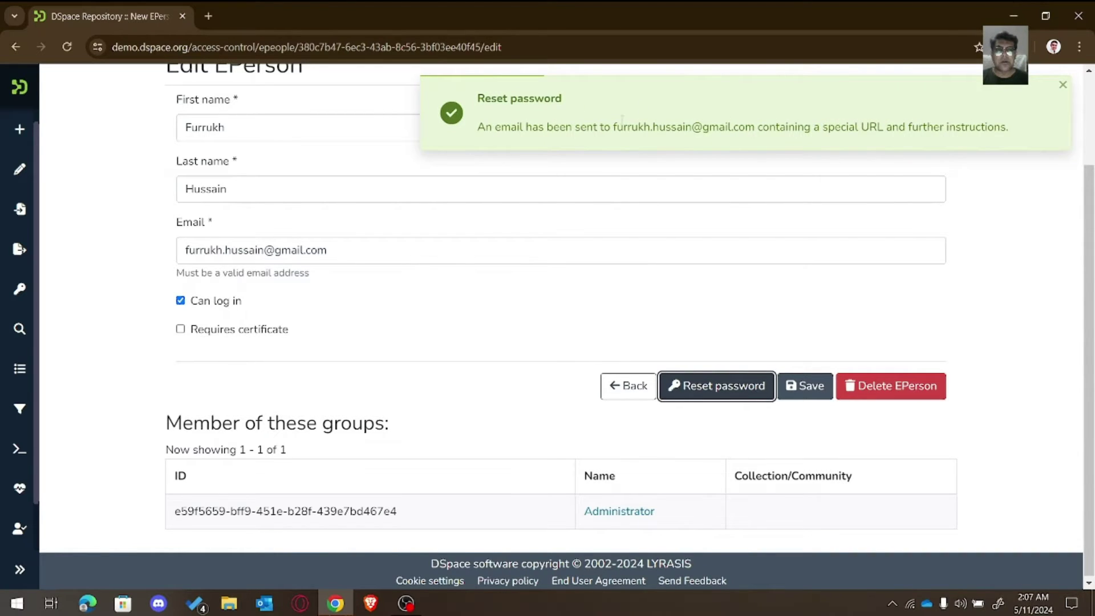
click(208, 16)
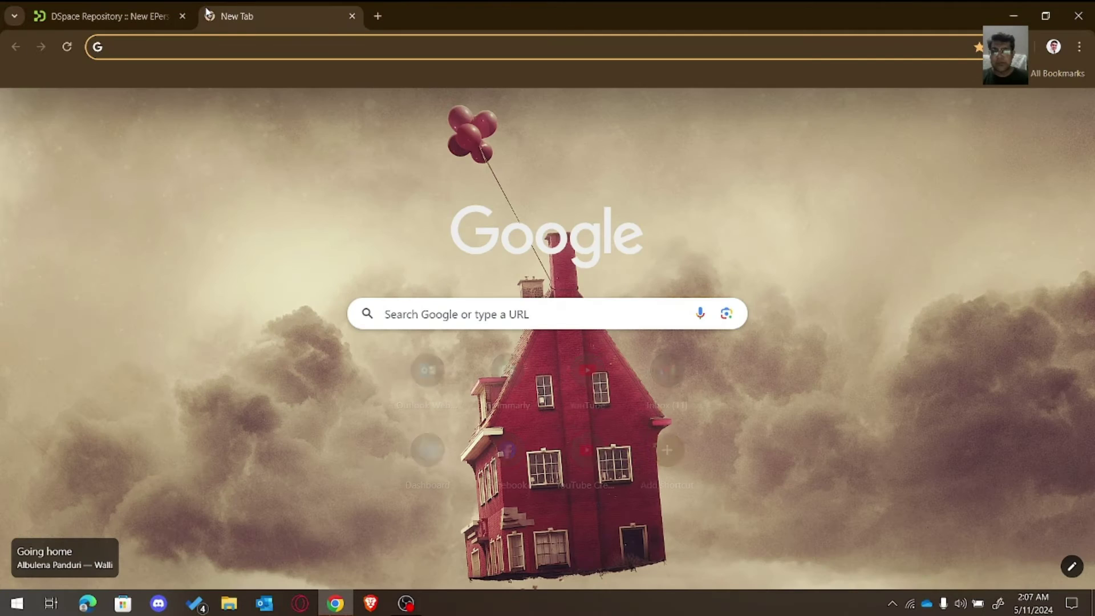
Load Gmail, open the 'DSpace Demo: Change Password Request' e-mail and follow its reset link.
text(gmail)
key(Return)
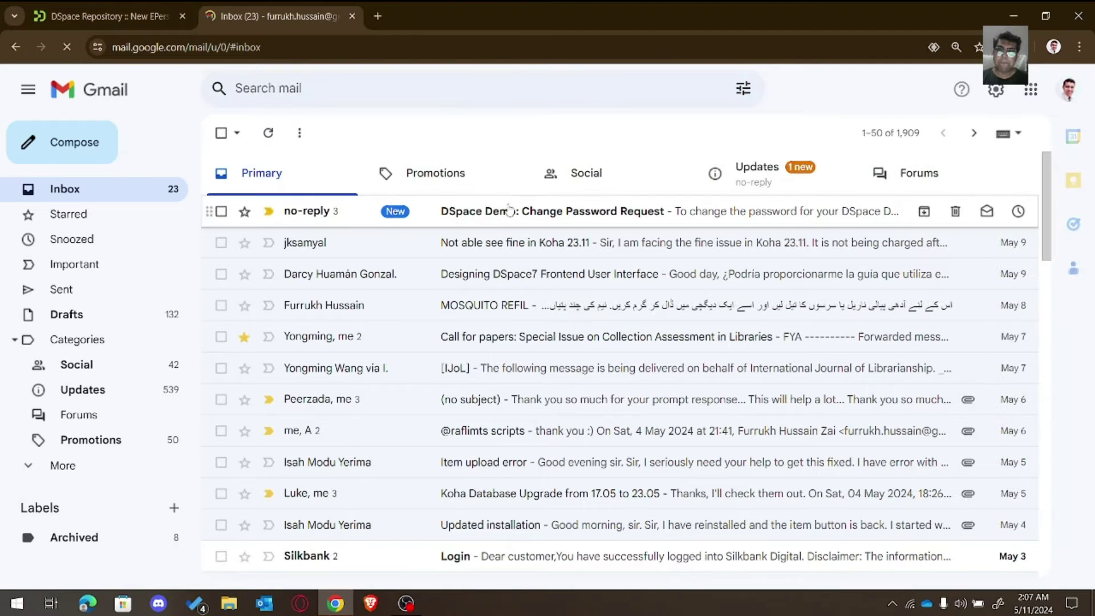
click(509, 211)
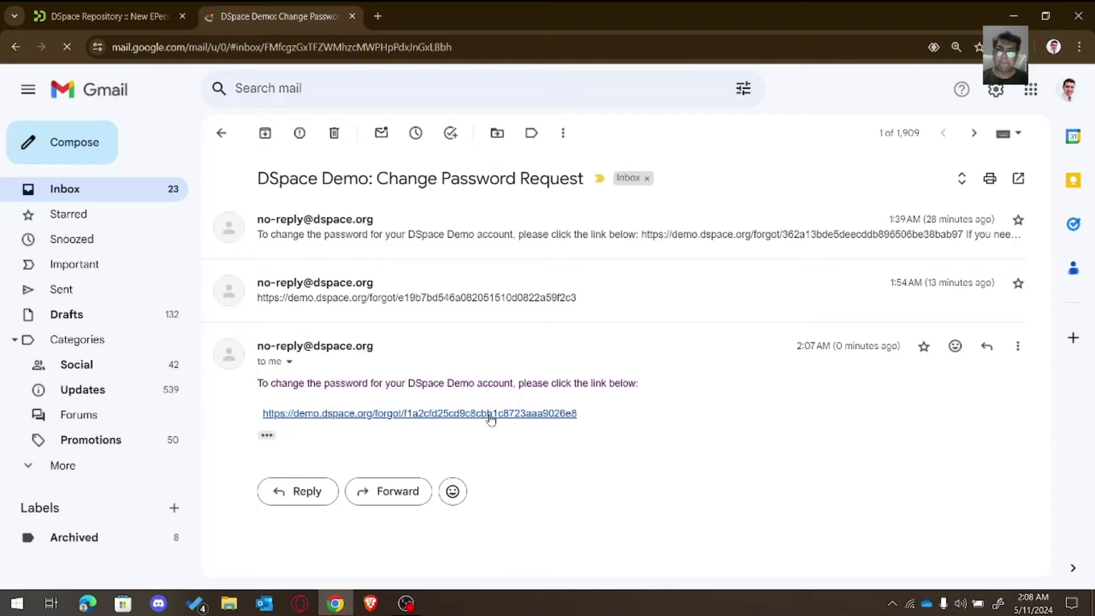
click(489, 414)
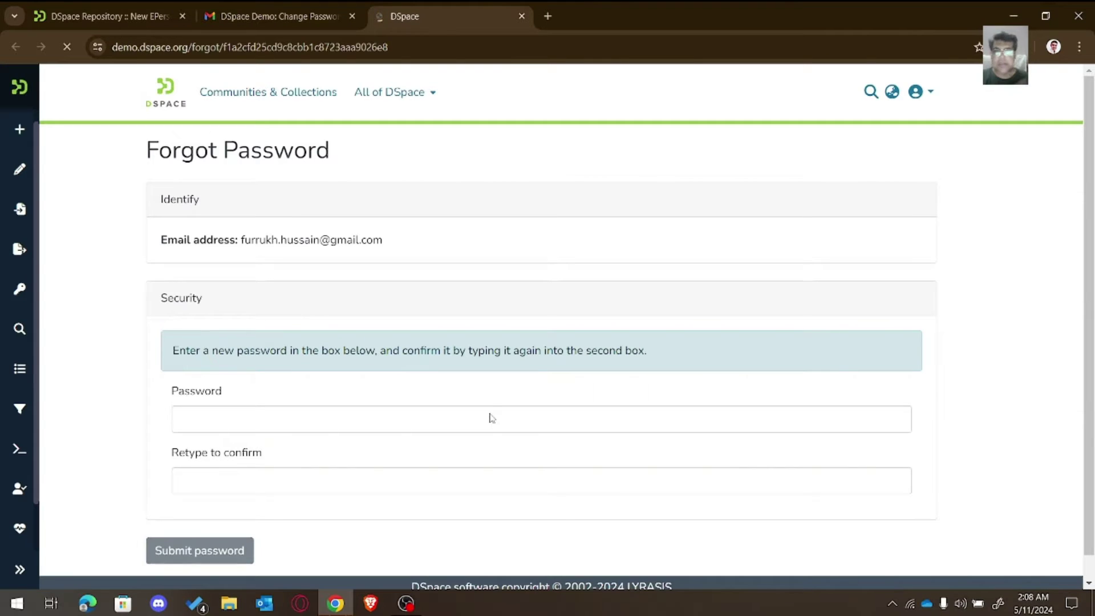
Enter the new user's password, retype it to confirm, and submit it.
click(264, 410)
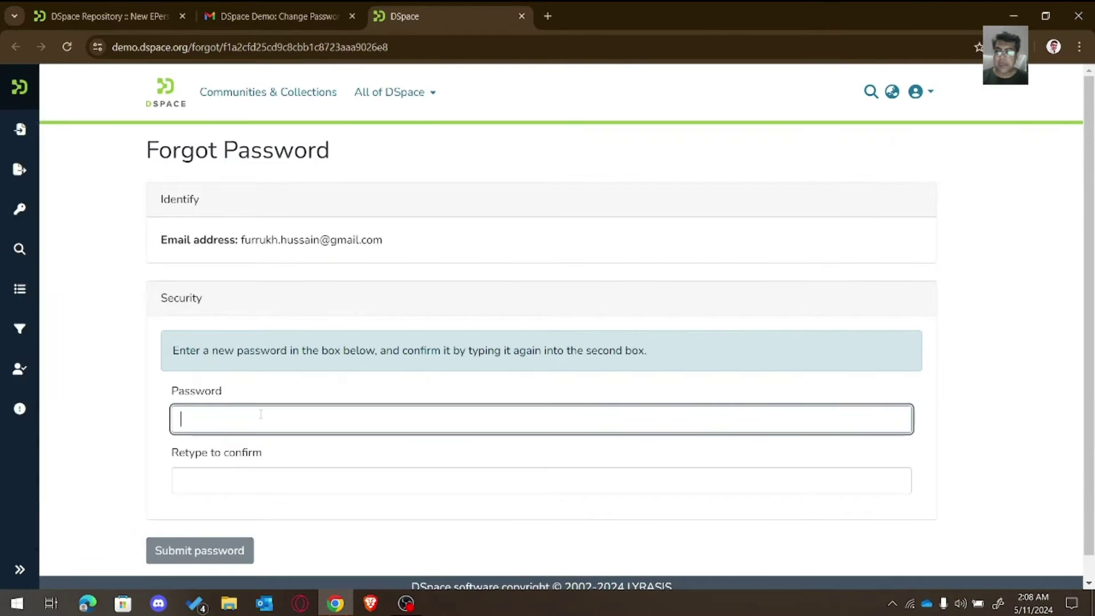
text(aaaa)
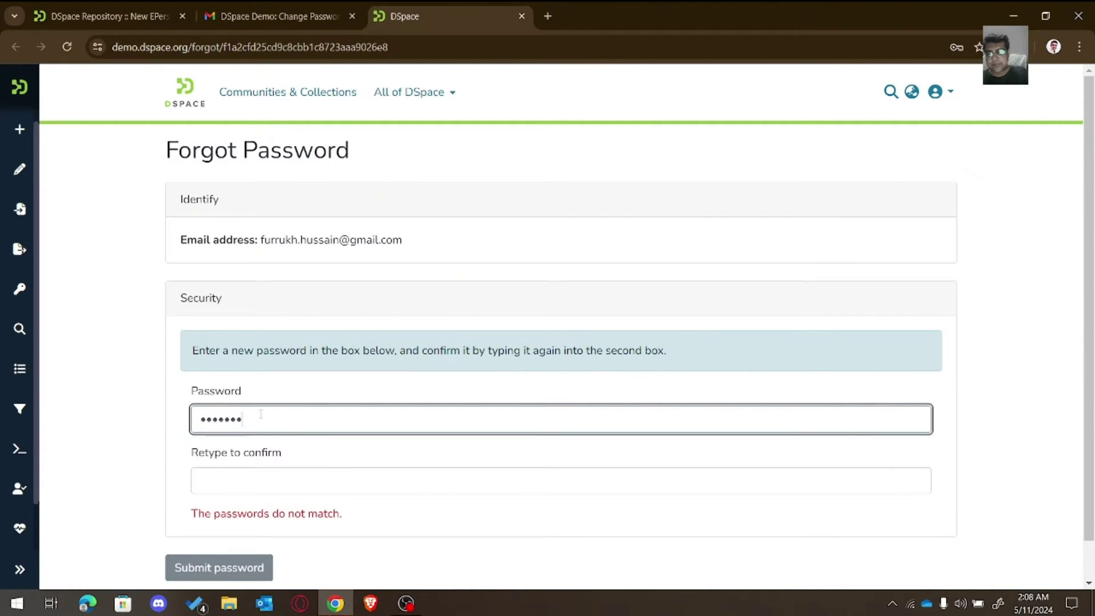
text(aaaaaaaa)
key(Tab)
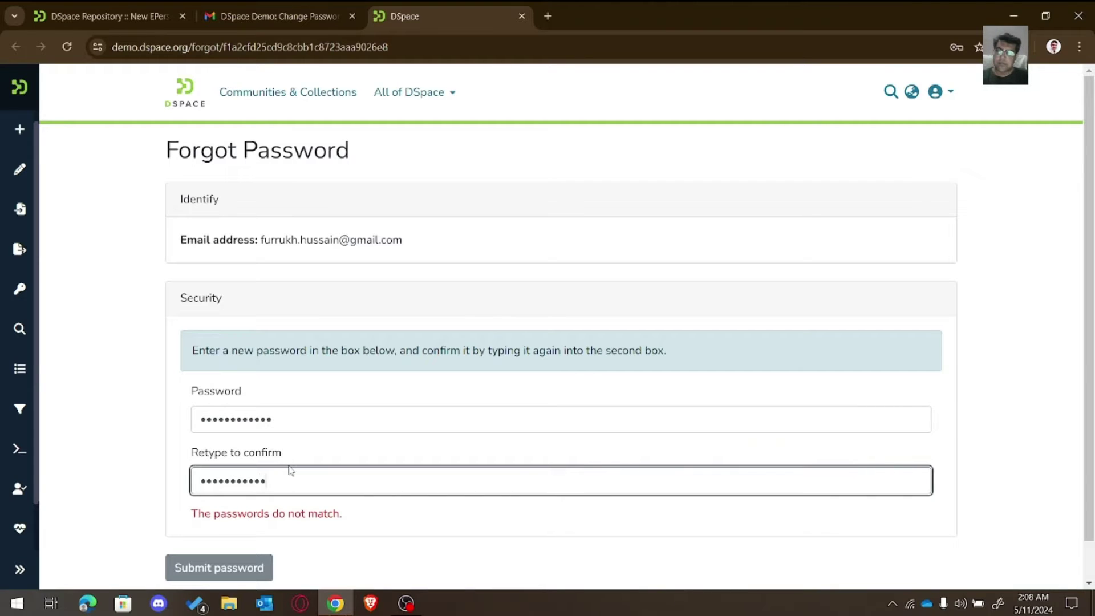
text(a)
click(214, 552)
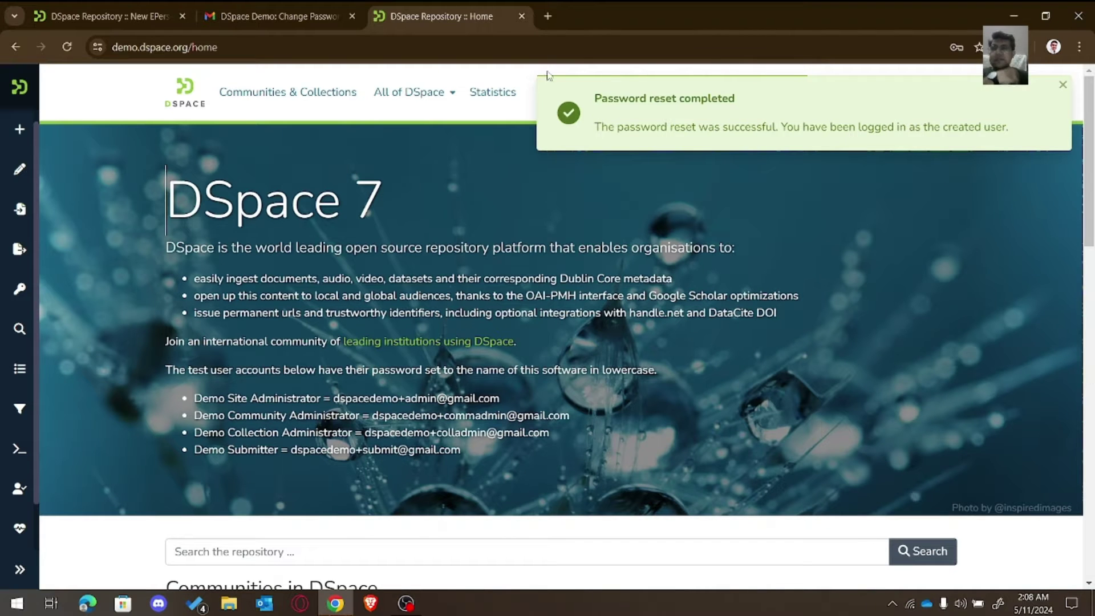
Back in the first tab, return to the DSpace home page and log out the administrator.
click(149, 2)
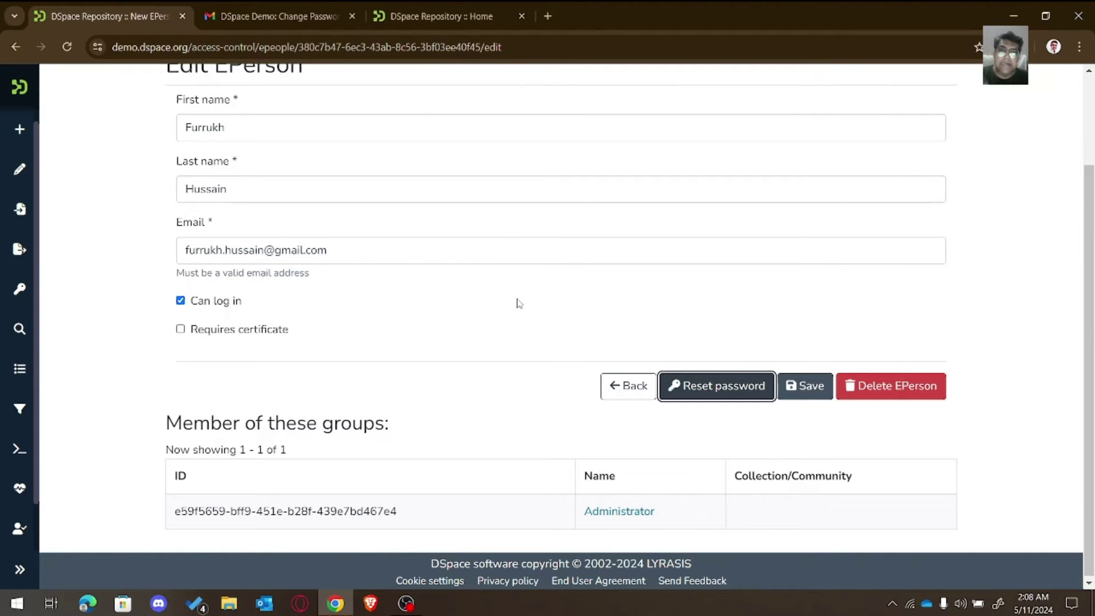
drag(1090, 211, 1091, 146)
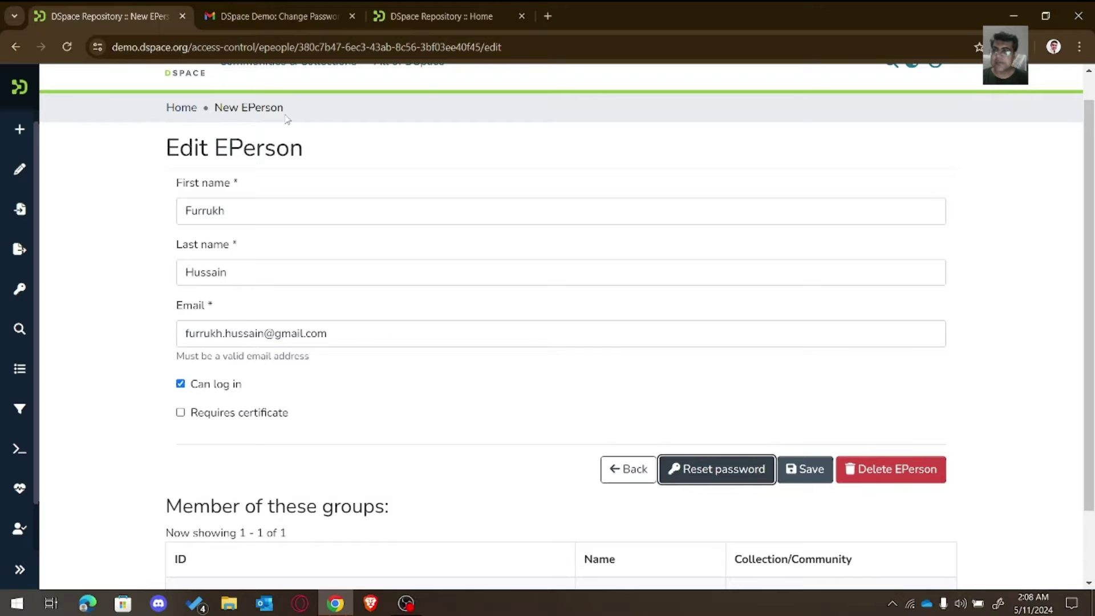
click(192, 111)
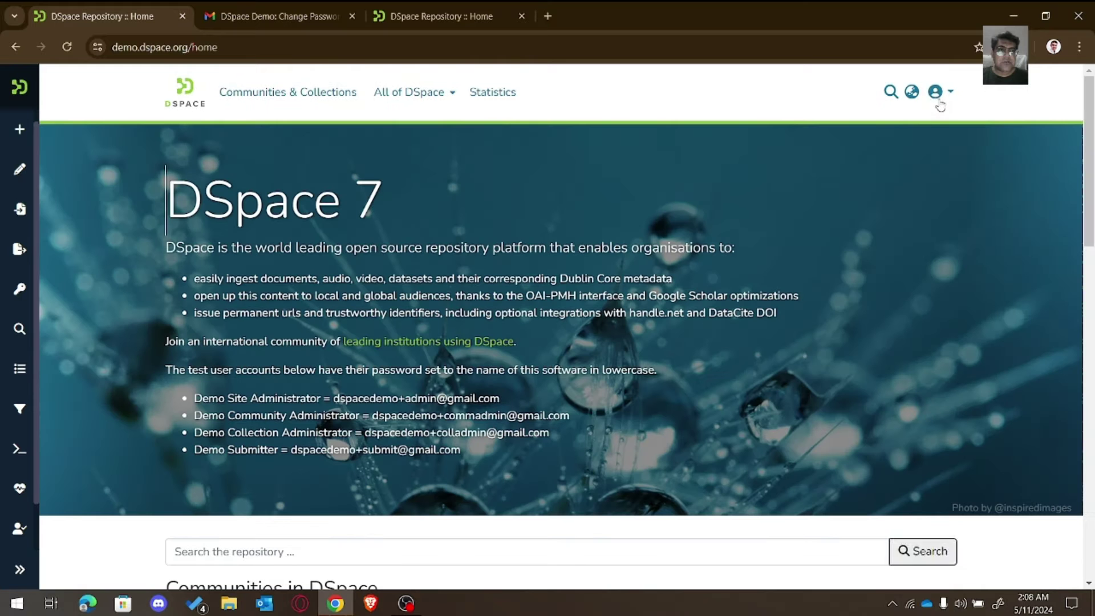
click(947, 96)
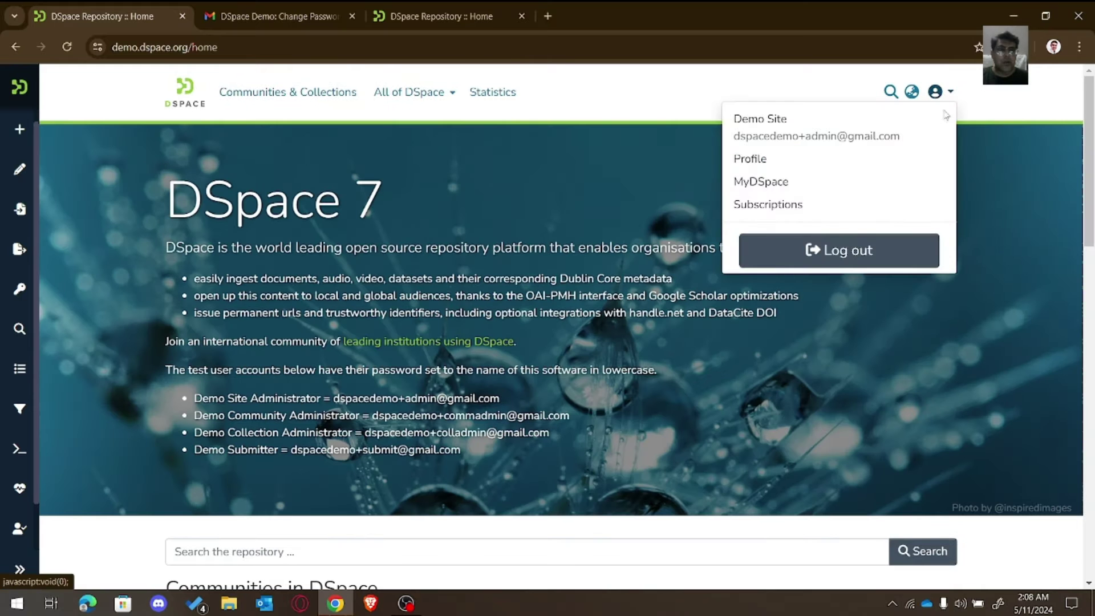
click(829, 252)
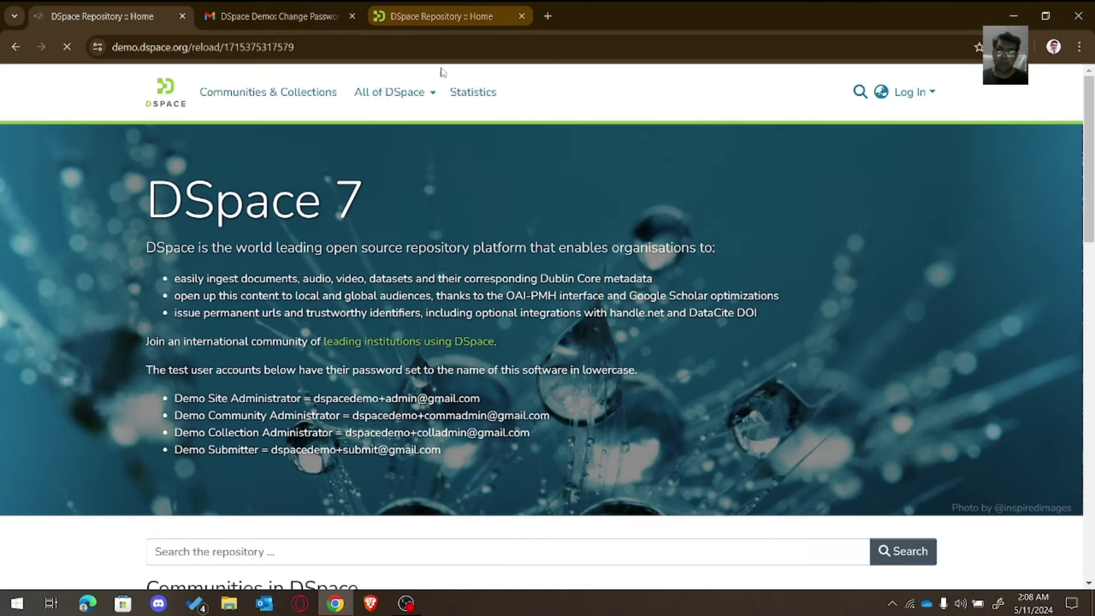
Sign in with the new user's e-mail address and new password.
click(911, 94)
click(850, 136)
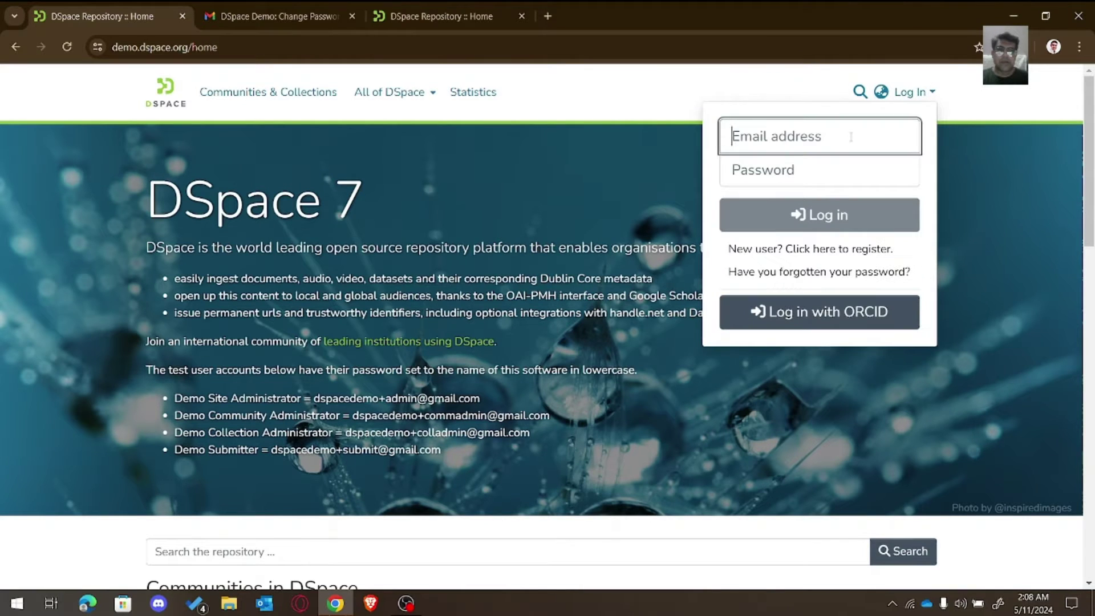
click(743, 171)
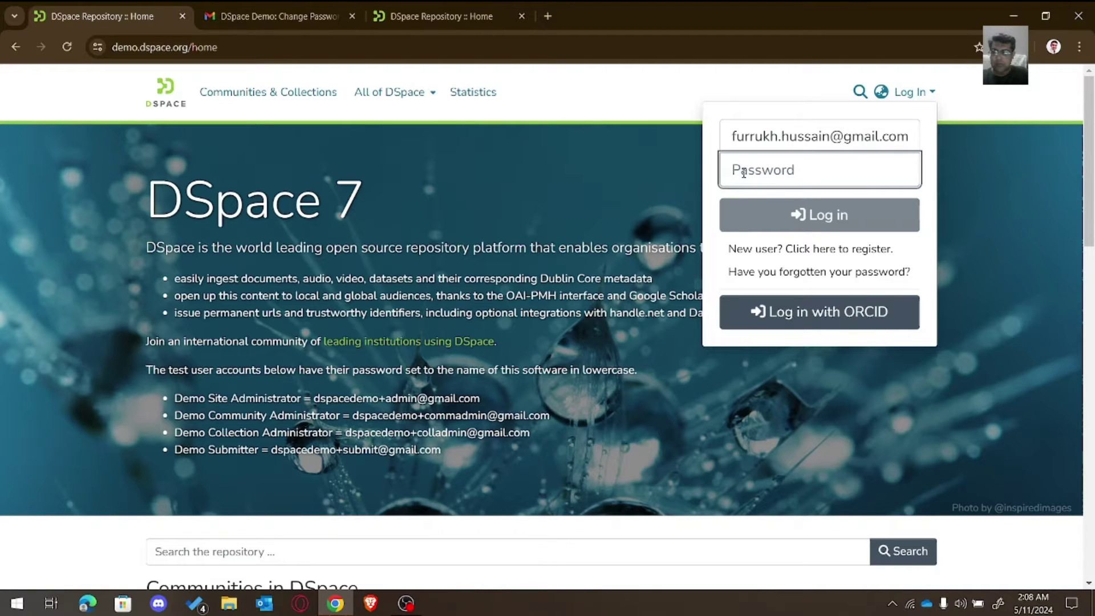
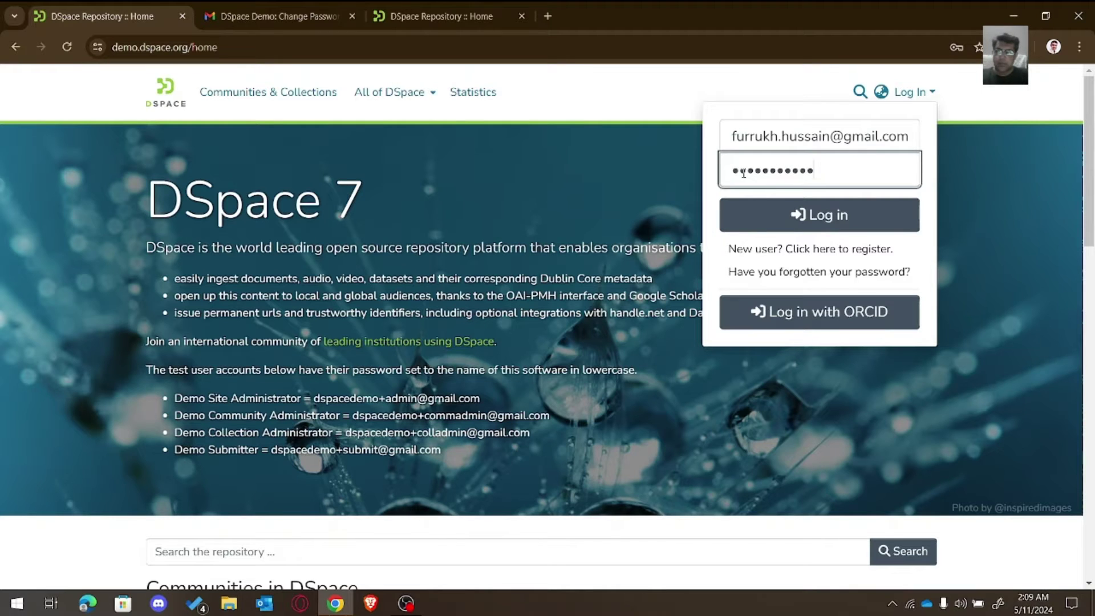
click(809, 221)
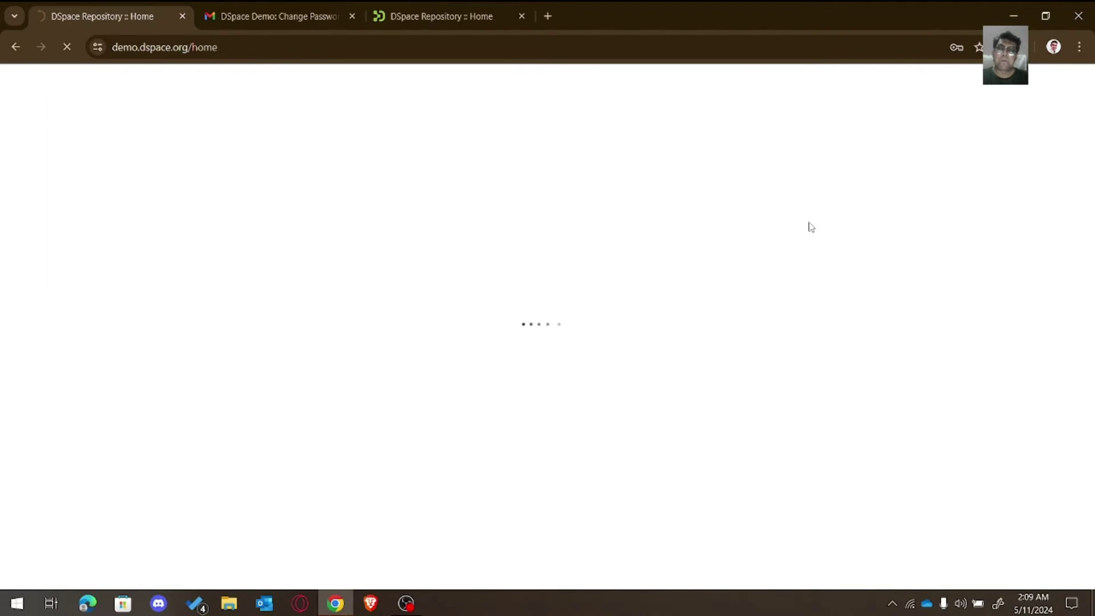
drag(1087, 120, 1085, 559)
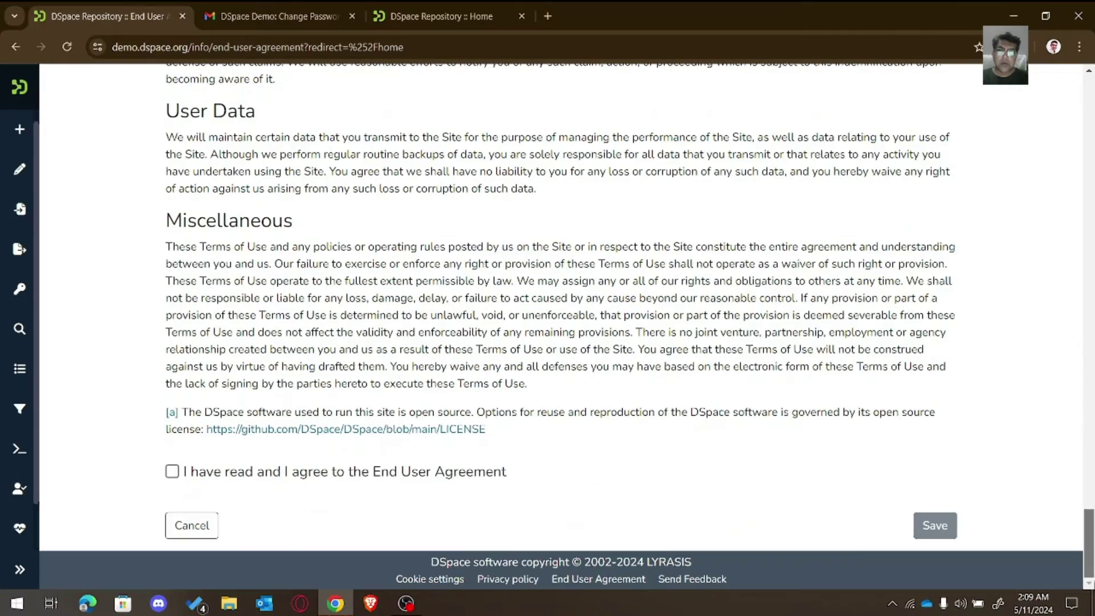
Agree to the End User Agreement for the new user and save the acceptance.
click(345, 473)
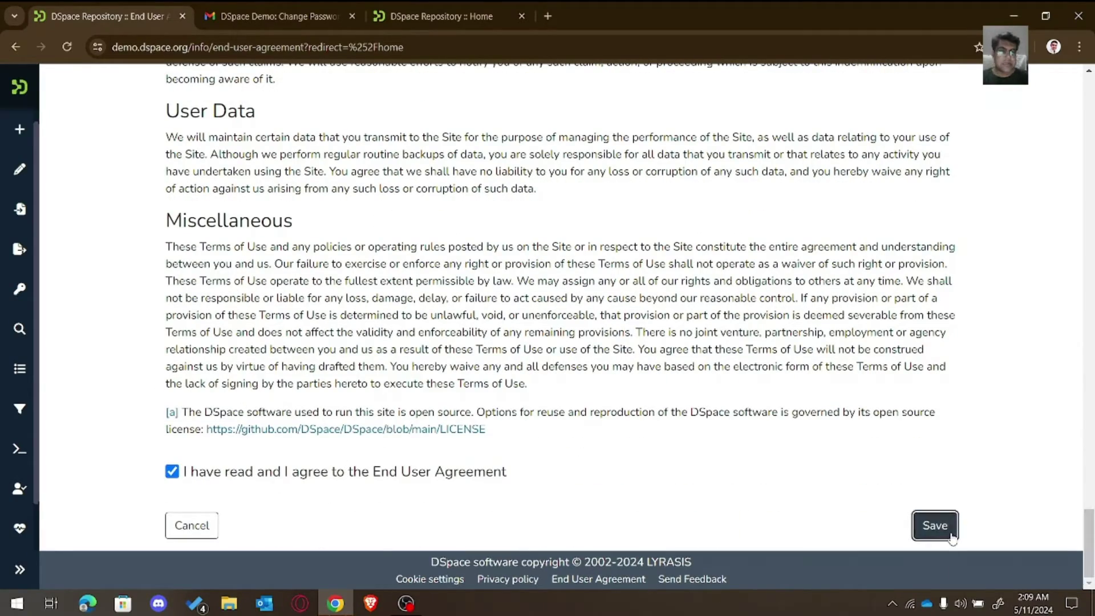
click(935, 524)
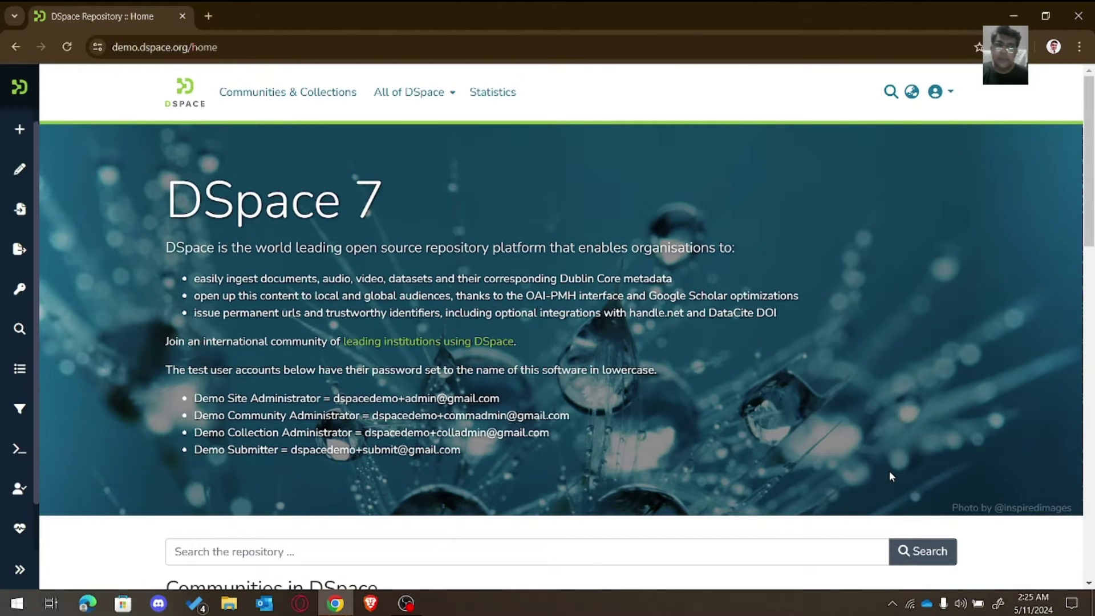
Log out of the new user's account from the top-right account menu.
click(951, 96)
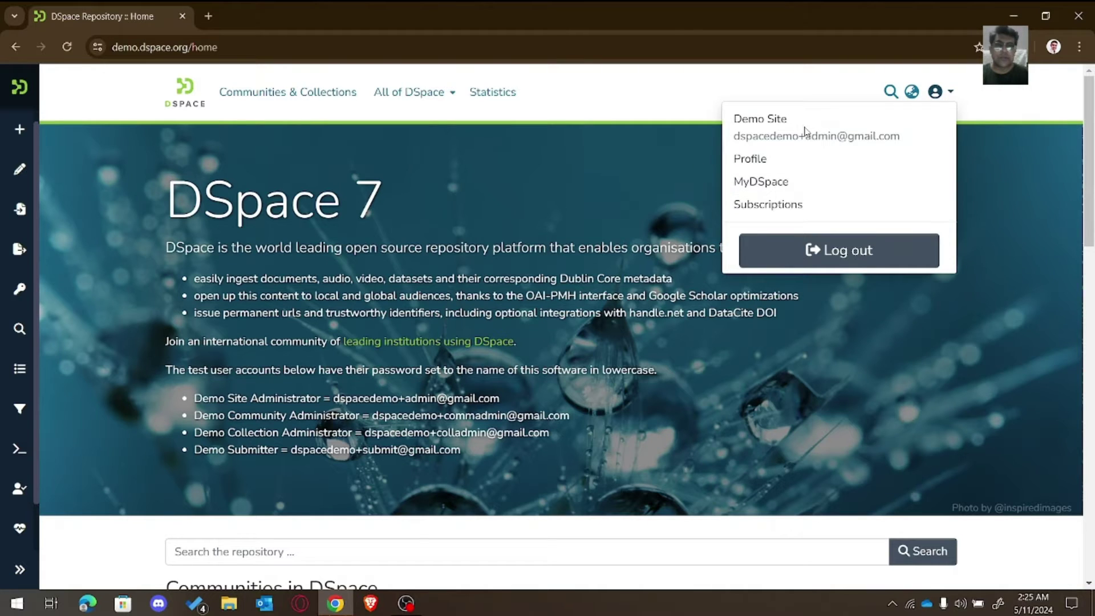
click(813, 258)
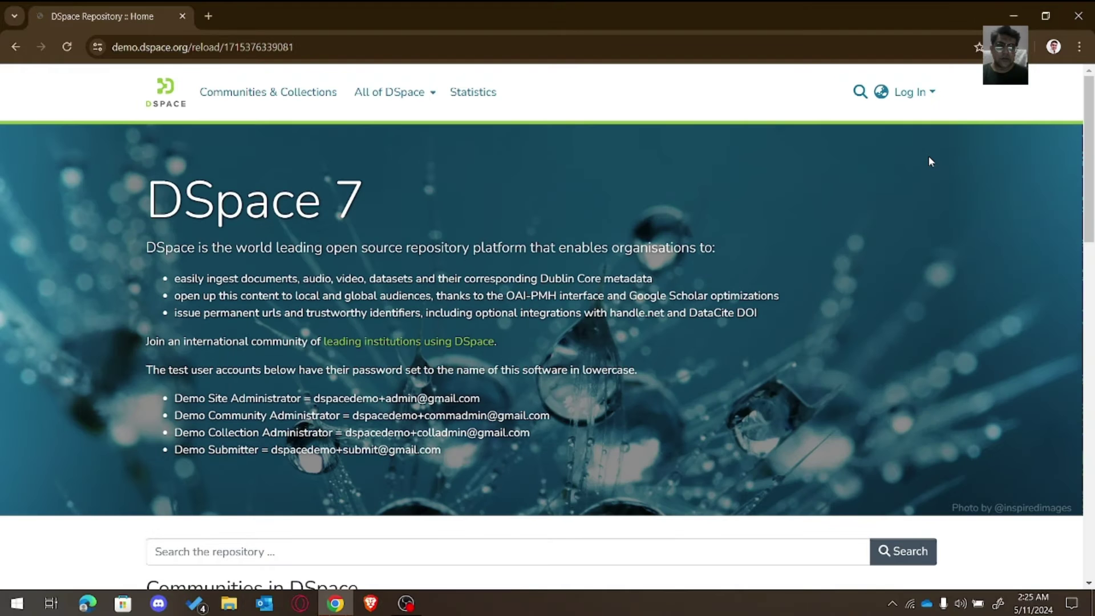
click(931, 93)
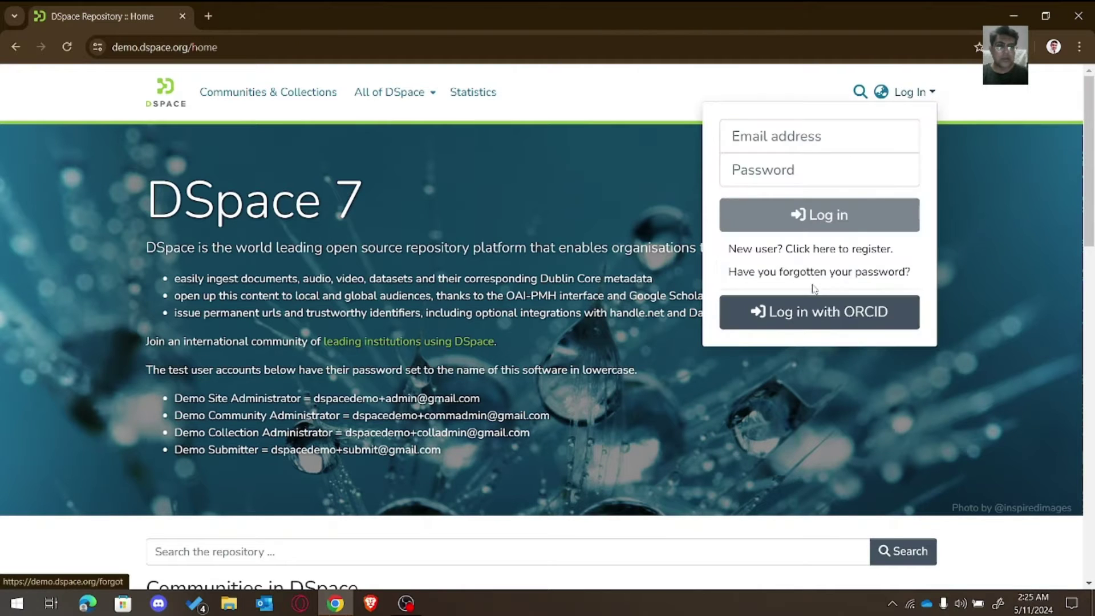
Go to new user registration and fill the Email Address field from autofill.
click(854, 250)
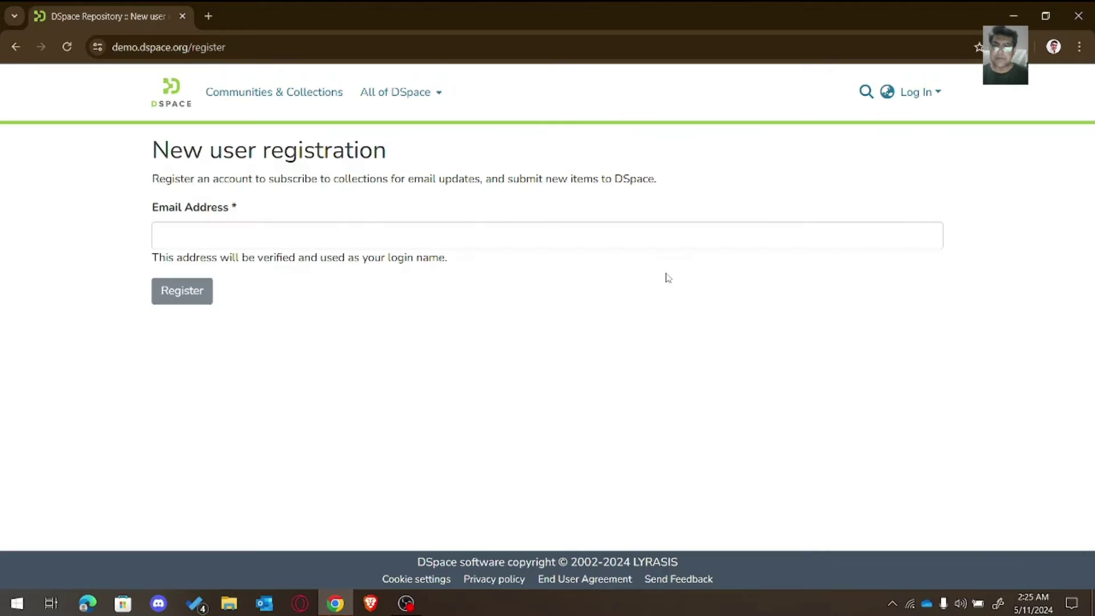
click(322, 225)
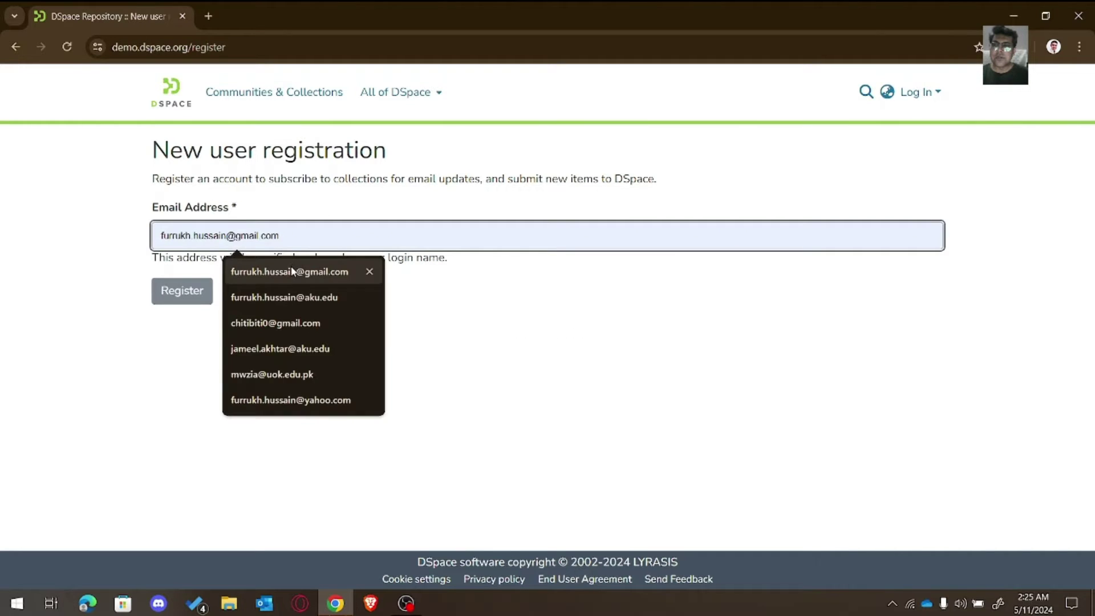
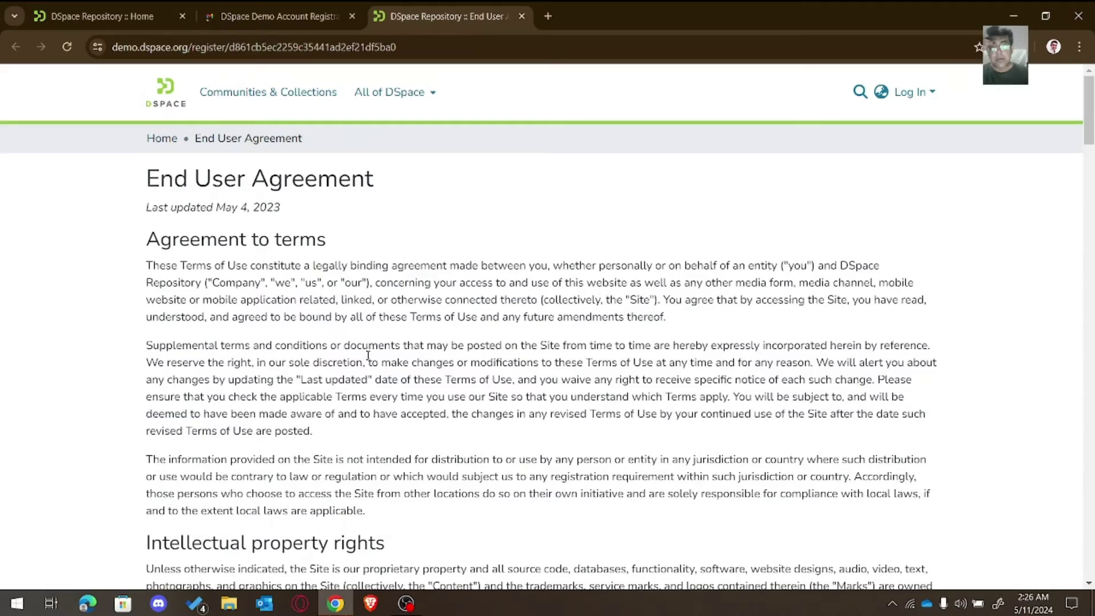
Tick 'I have read and I agree to the End User Agreement' and save the acceptance.
drag(1090, 99, 1091, 536)
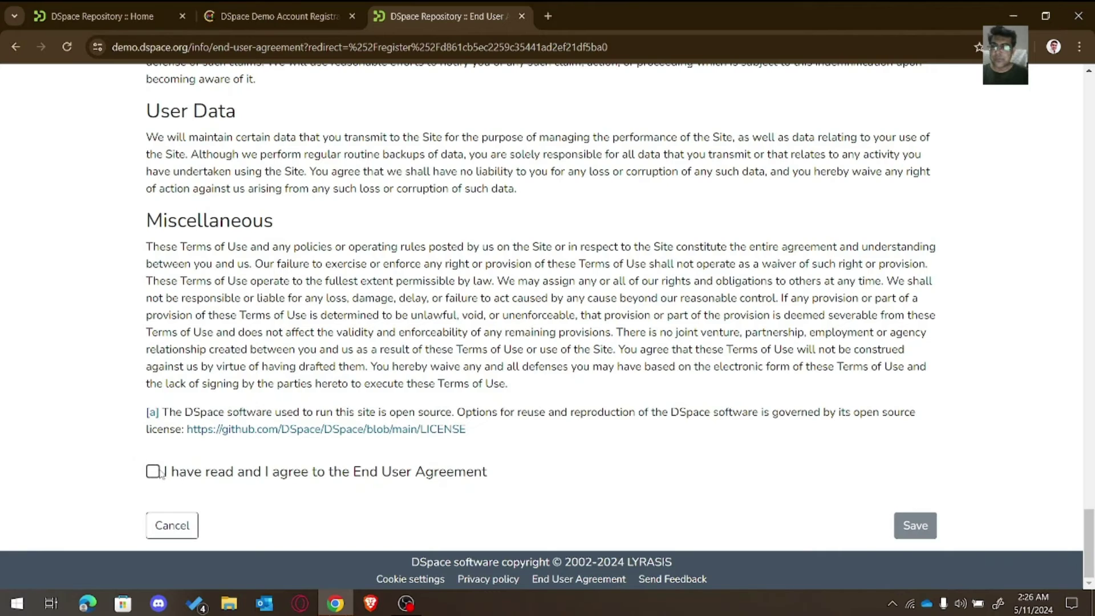
click(161, 473)
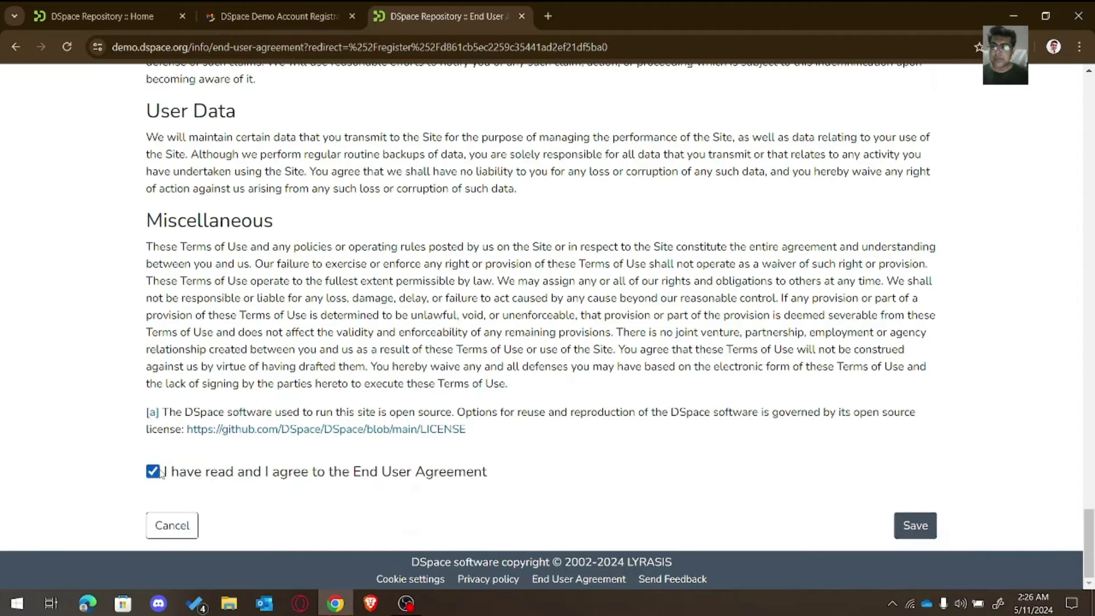
click(924, 530)
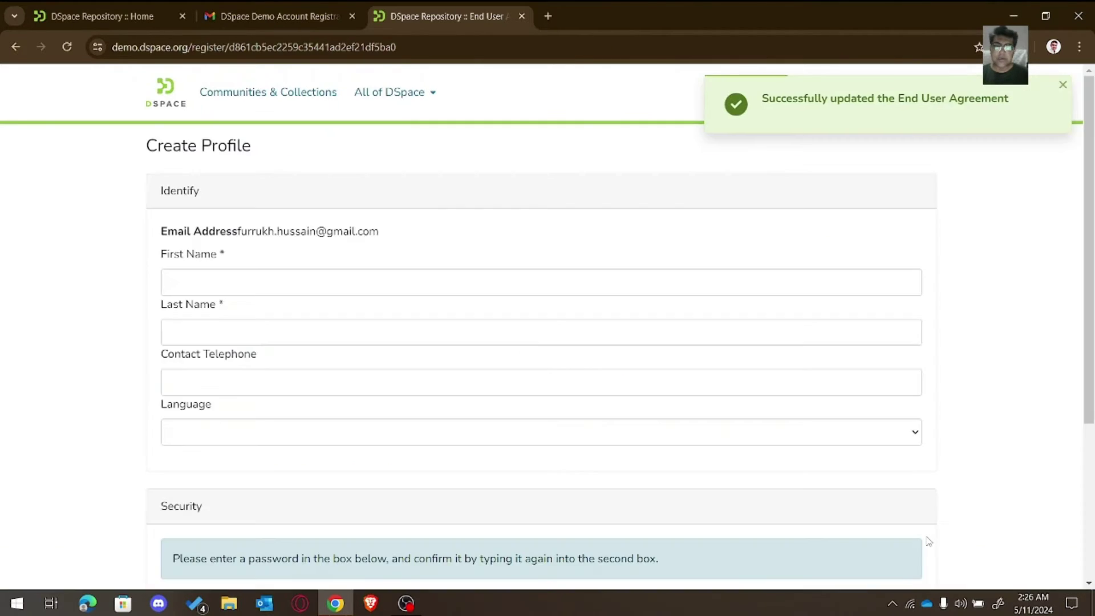
Fill in the first and last name and choose English as the profile language.
click(297, 288)
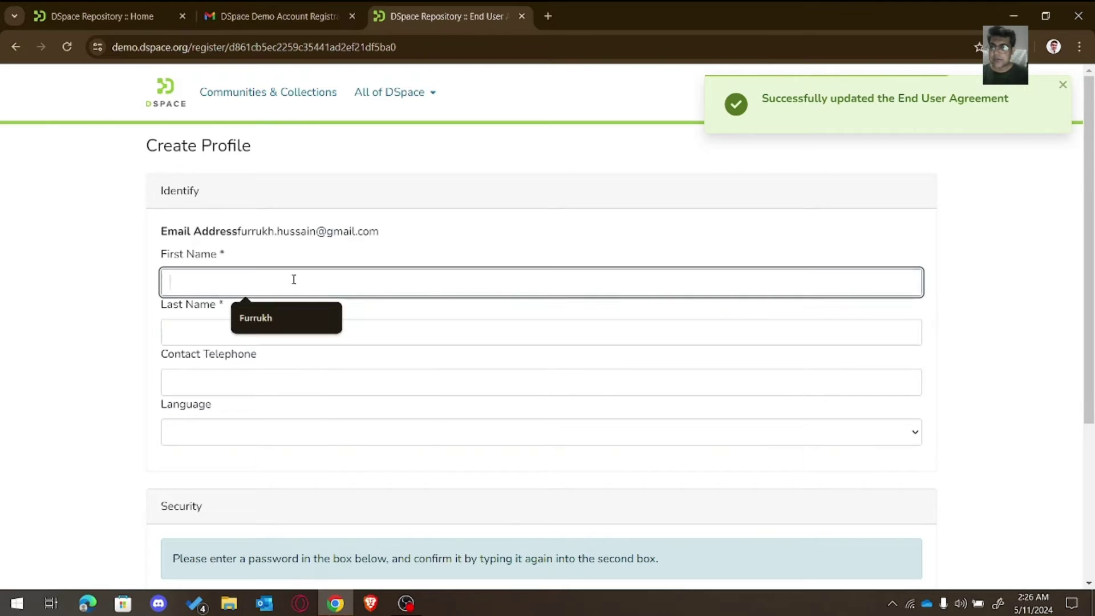
click(279, 326)
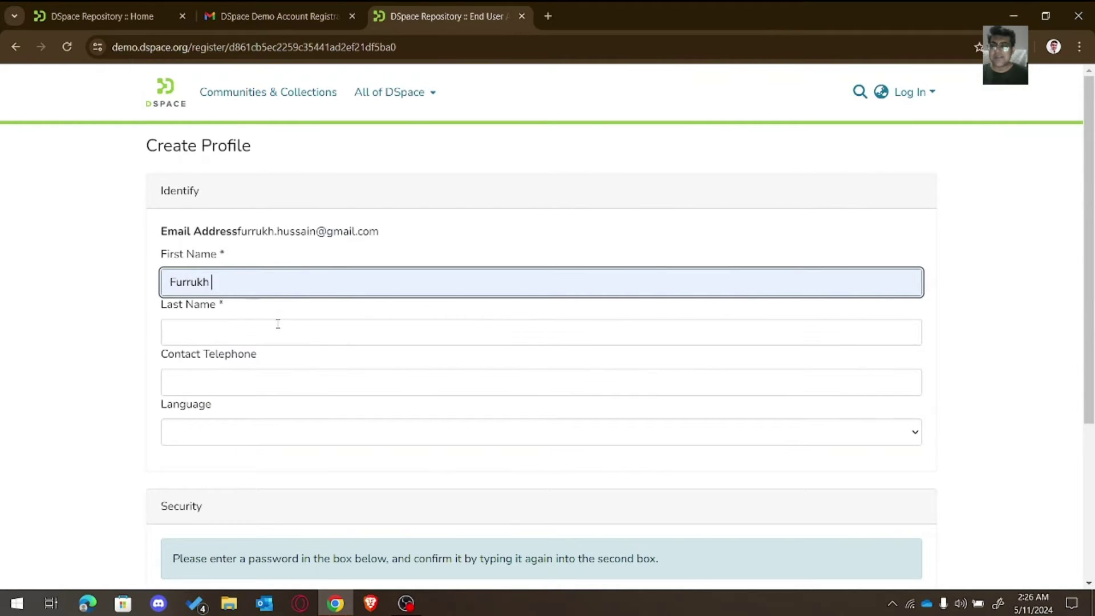
click(221, 334)
click(251, 366)
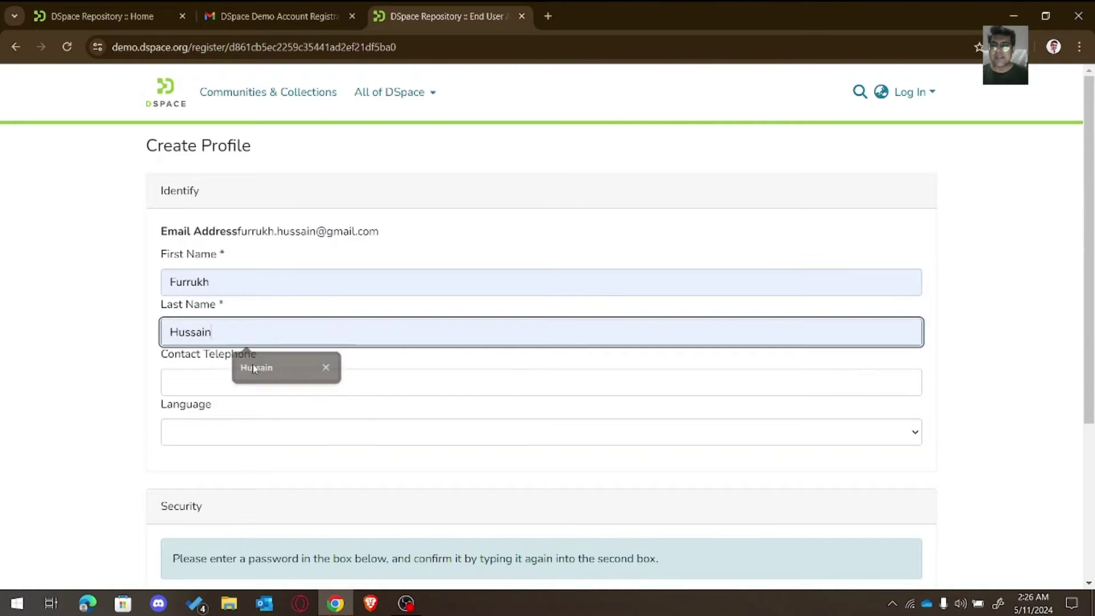
click(193, 438)
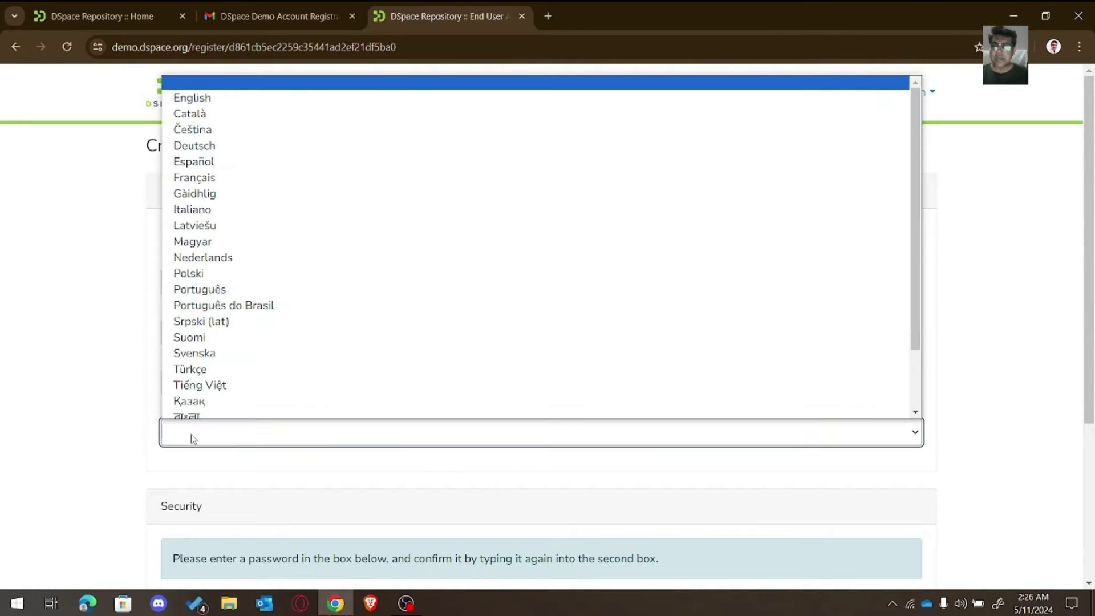
click(237, 92)
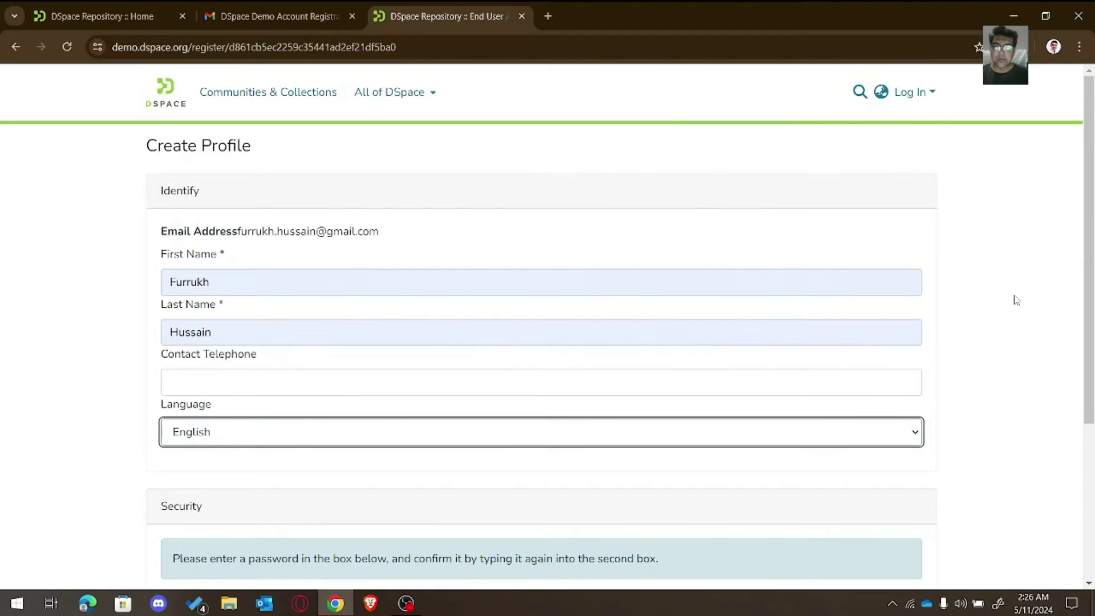
Enter and confirm the account password, then complete the registration.
scroll(371, 344, down, 3)
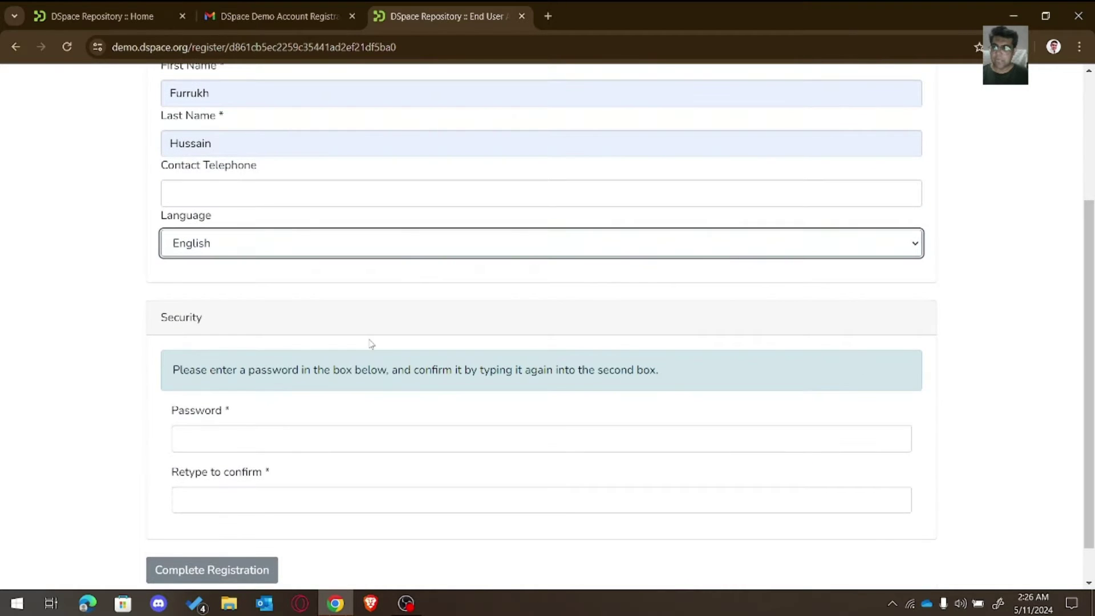
click(255, 438)
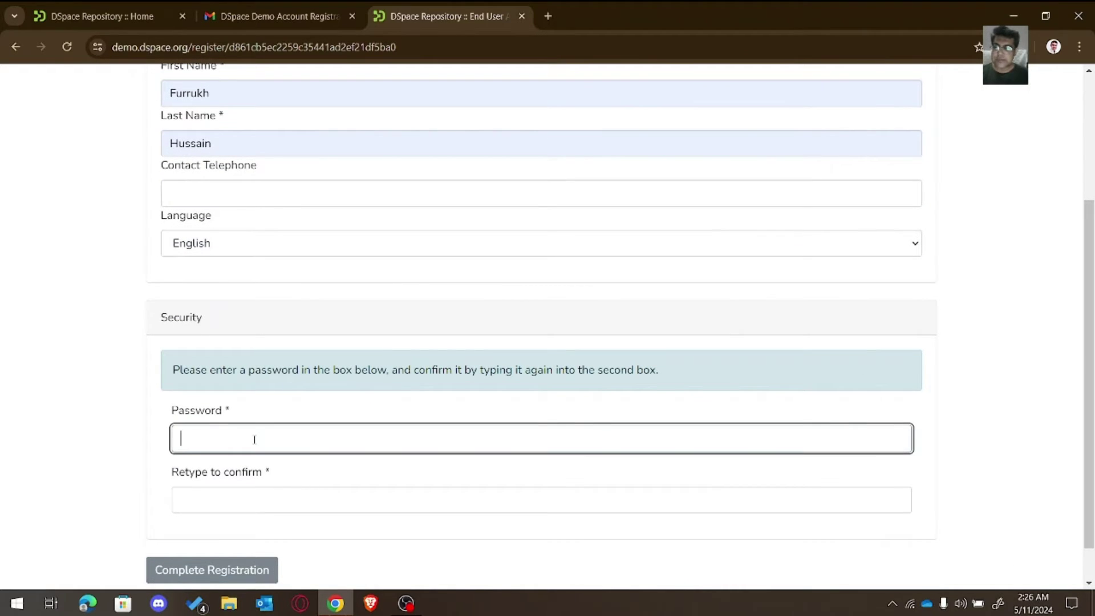
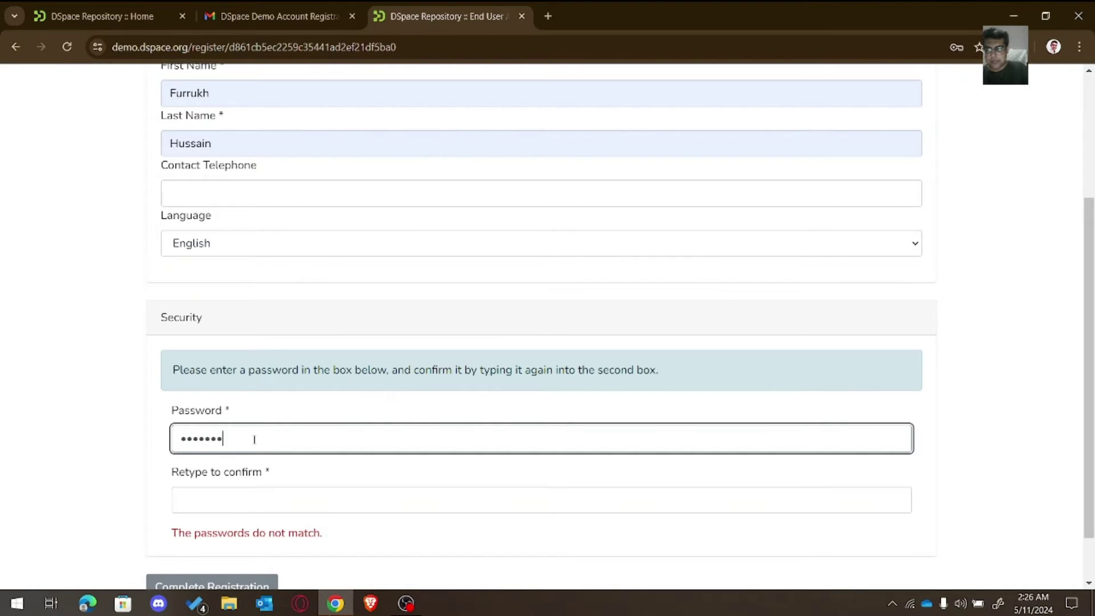
key(Tab)
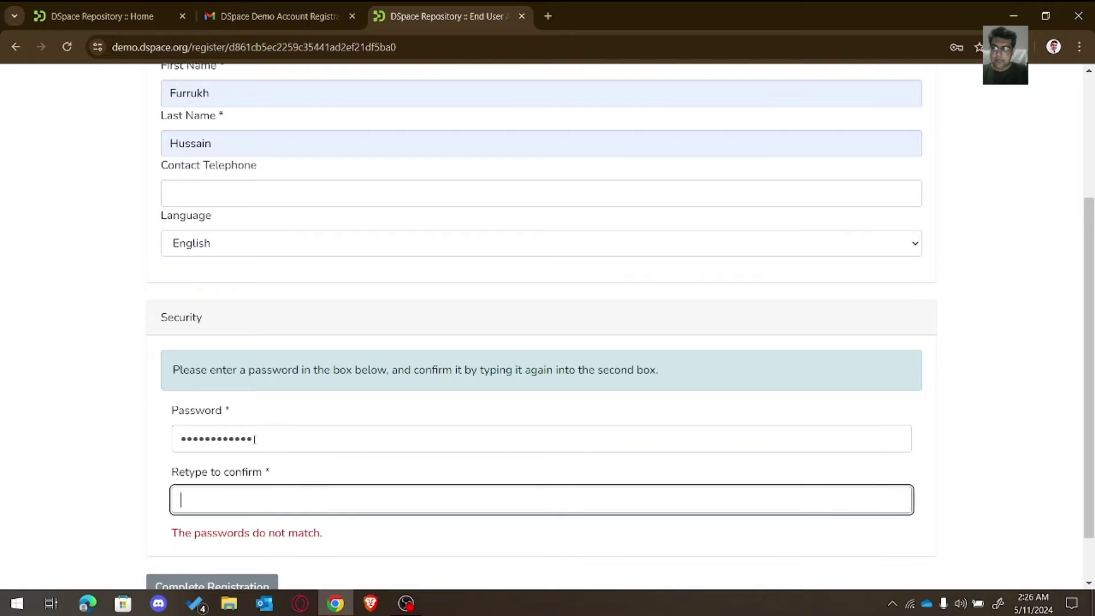
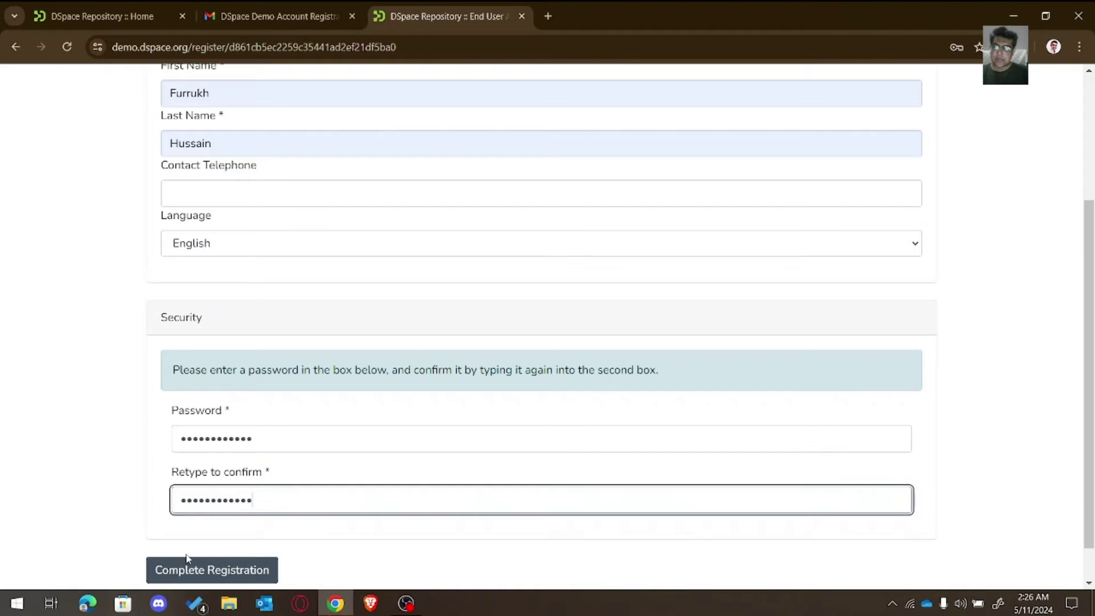
click(188, 559)
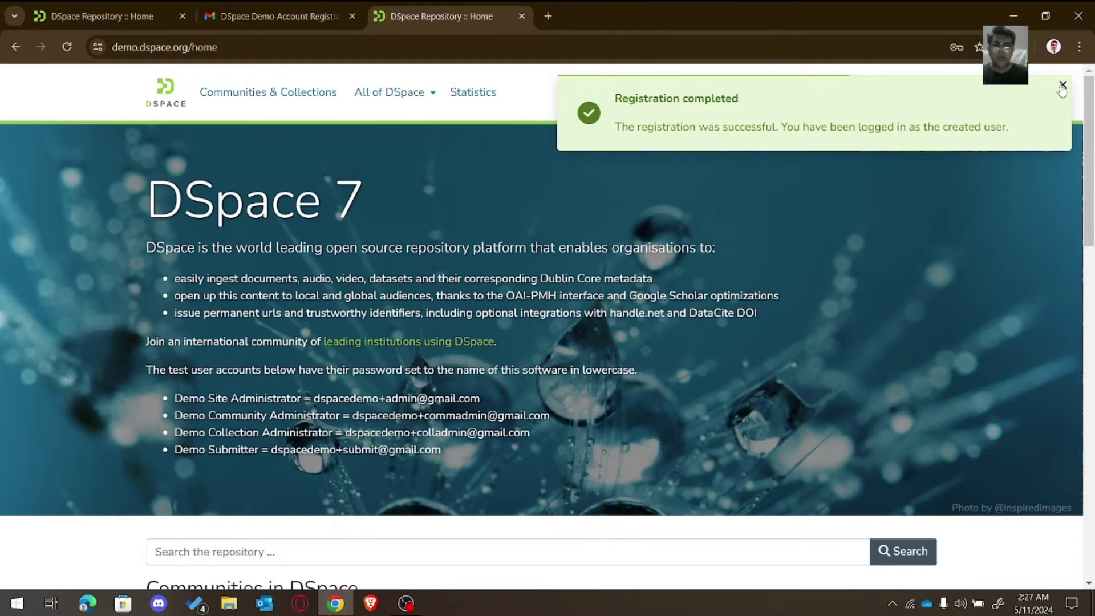
Dismiss the success message, confirm the logged-in account in the user menu, and reload the page.
click(1062, 86)
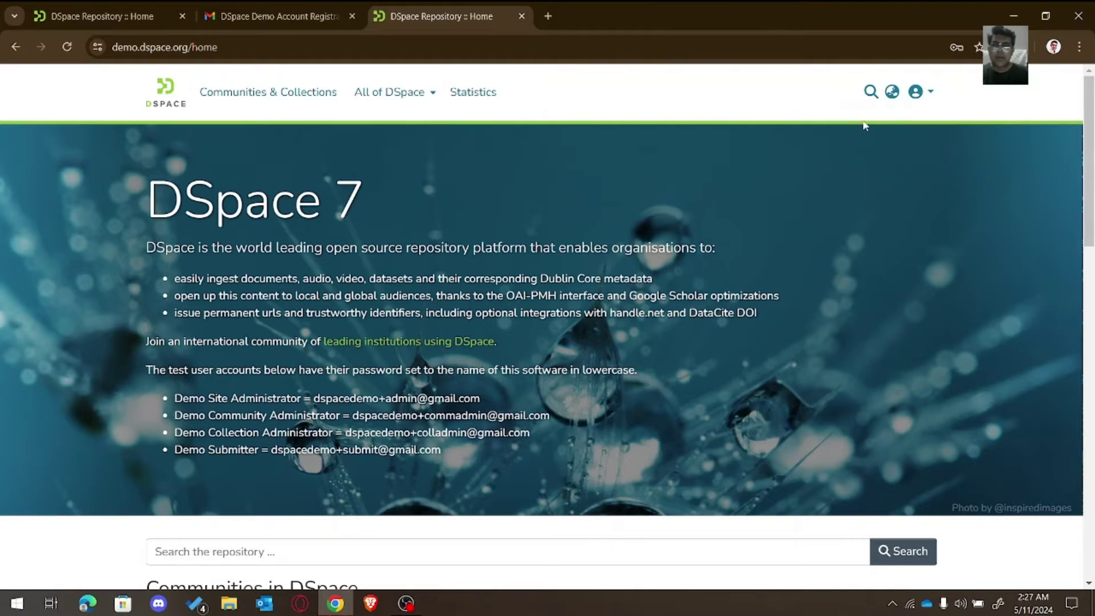
click(917, 92)
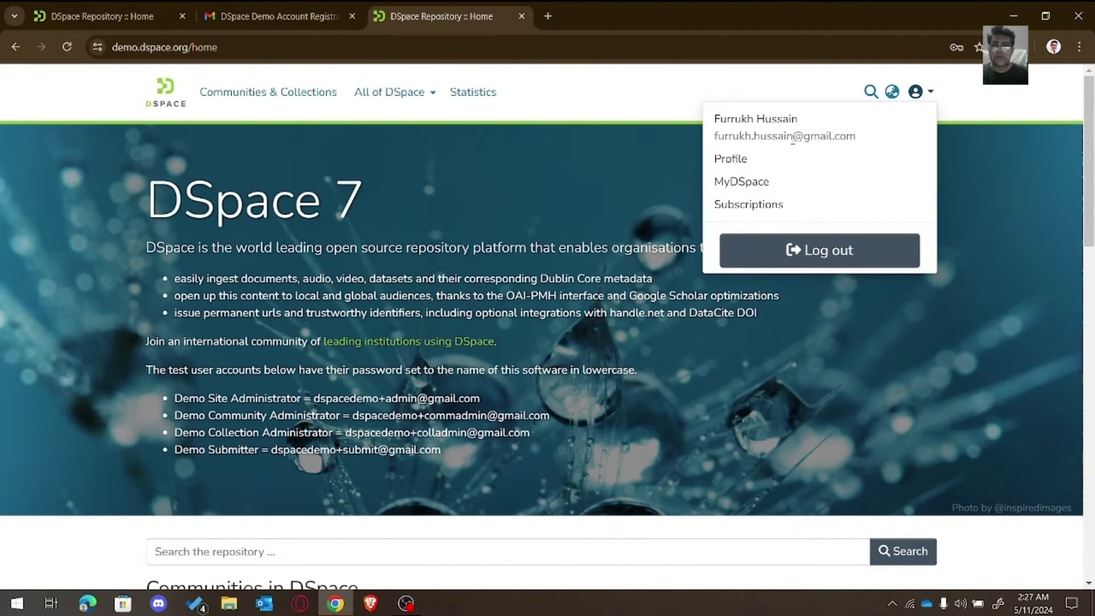
click(66, 48)
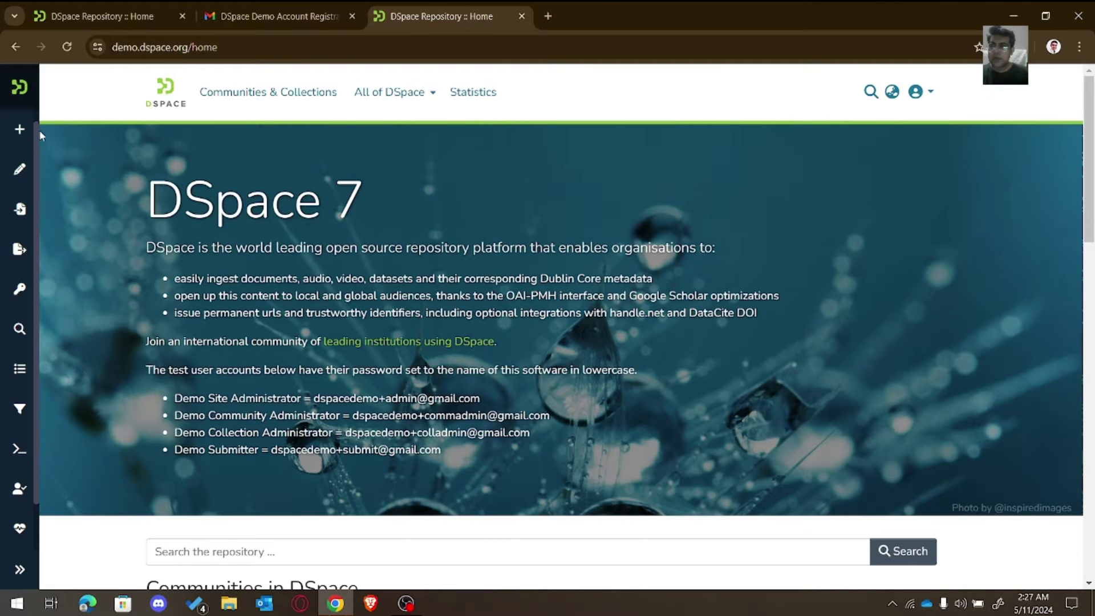
mouse_move(58, 172)
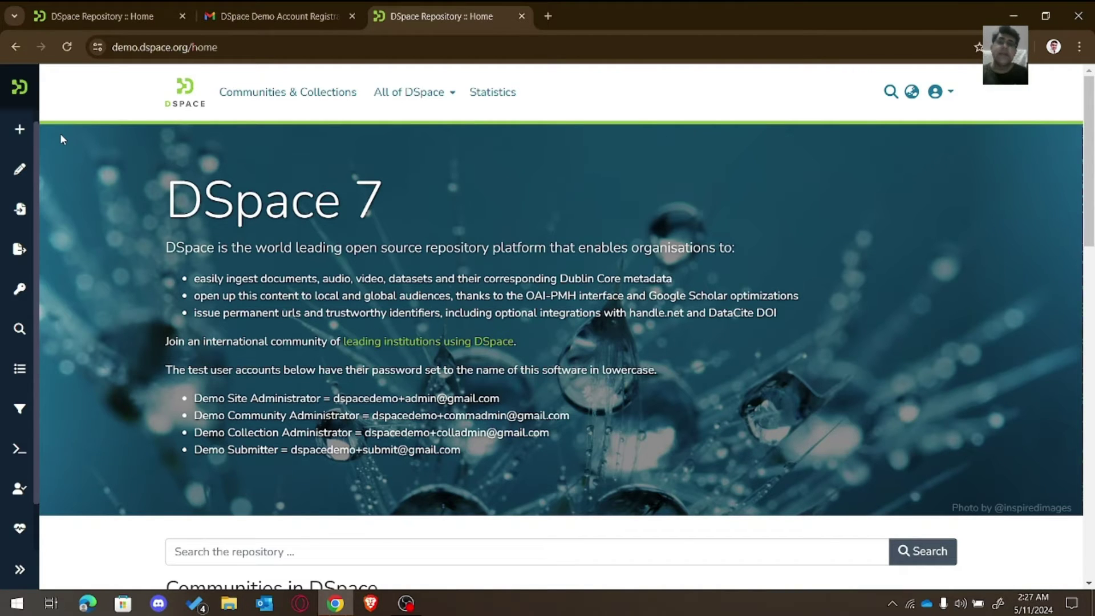
Browse Access Control > Groups to page 2 of the 49 groups, then start adding a group.
mouse_move(20, 208)
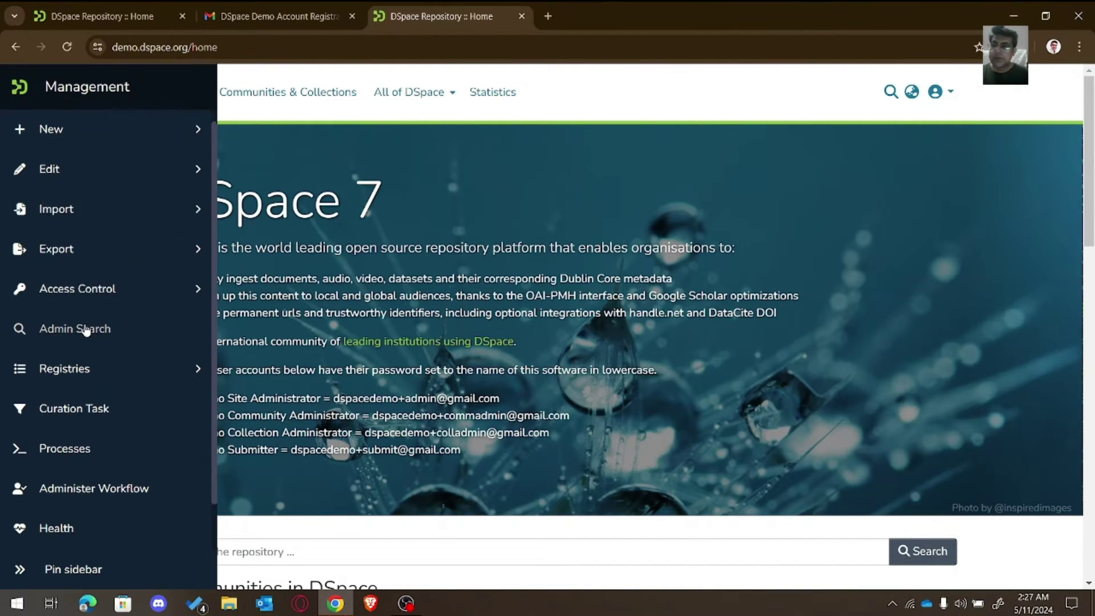
click(86, 290)
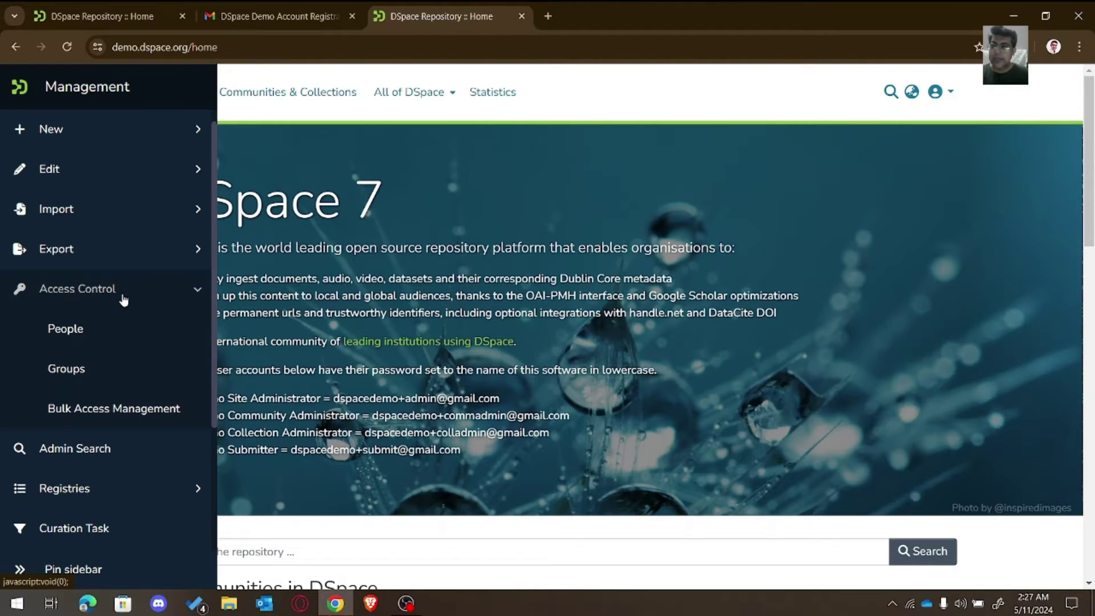
click(66, 371)
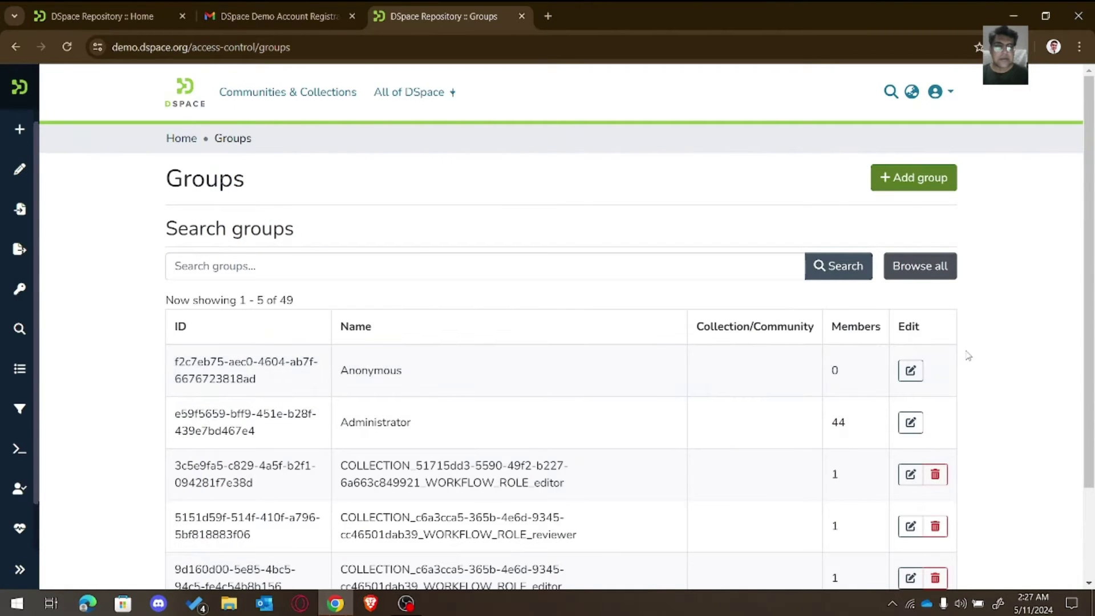
scroll(1088, 172, down, 2)
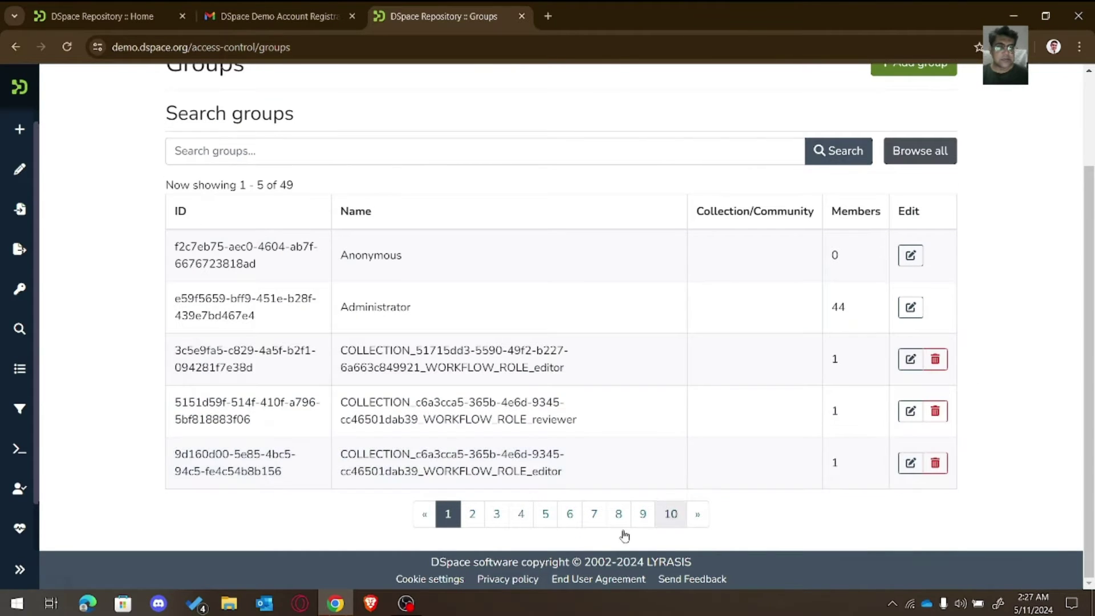
click(475, 515)
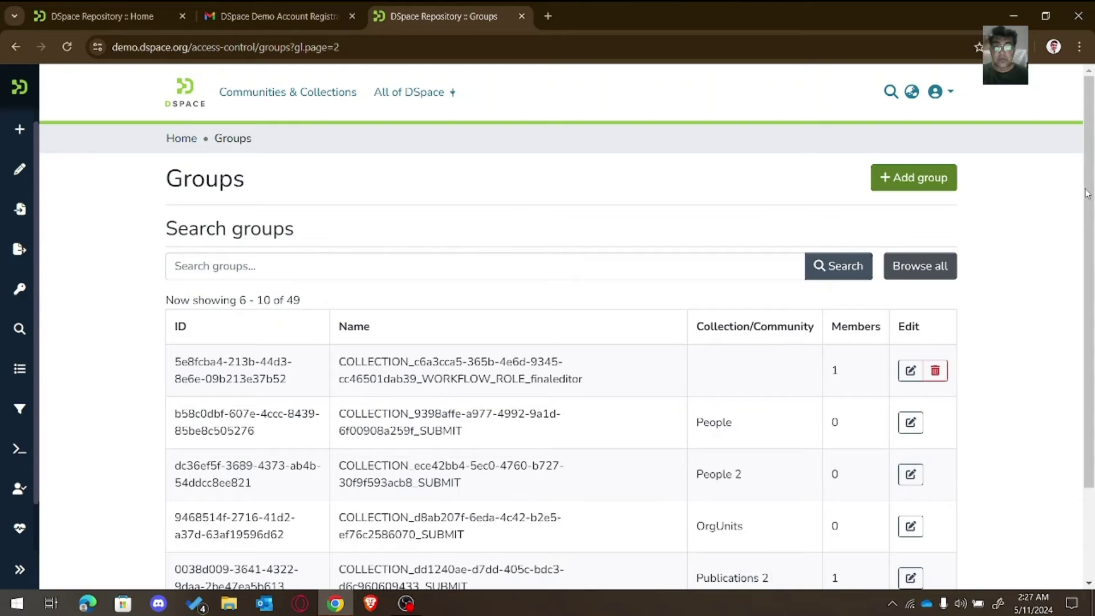
drag(1091, 179, 1091, 233)
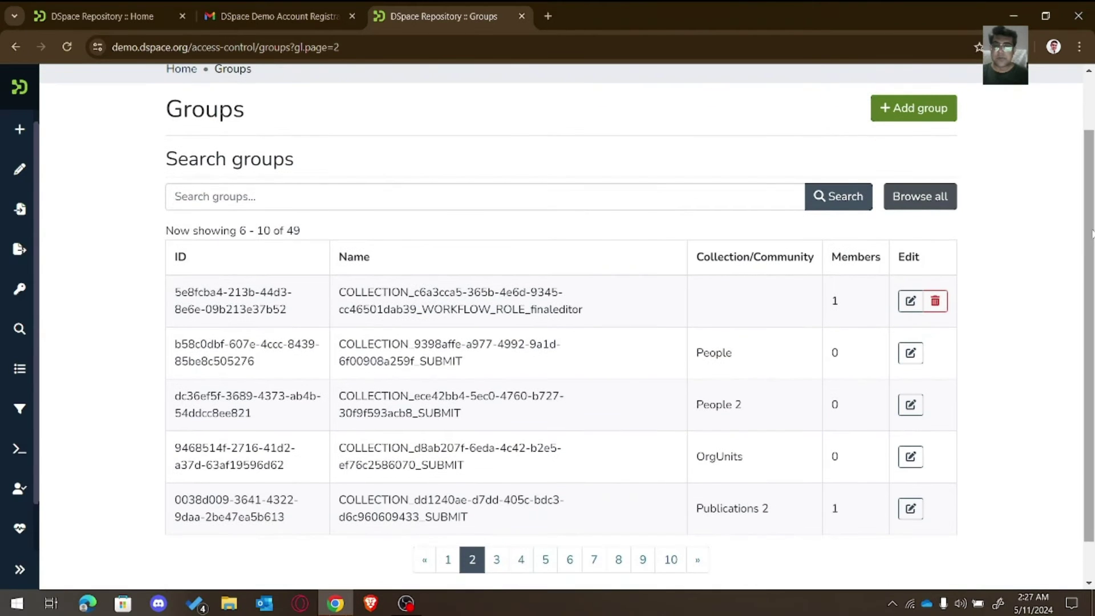
scroll(1091, 217, up, 1)
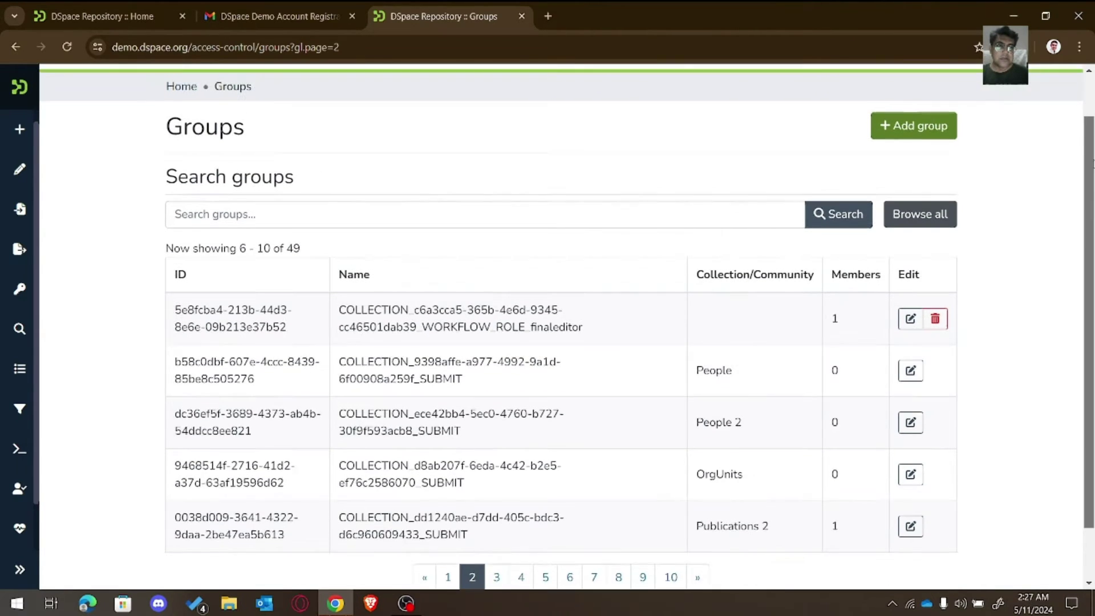
click(927, 193)
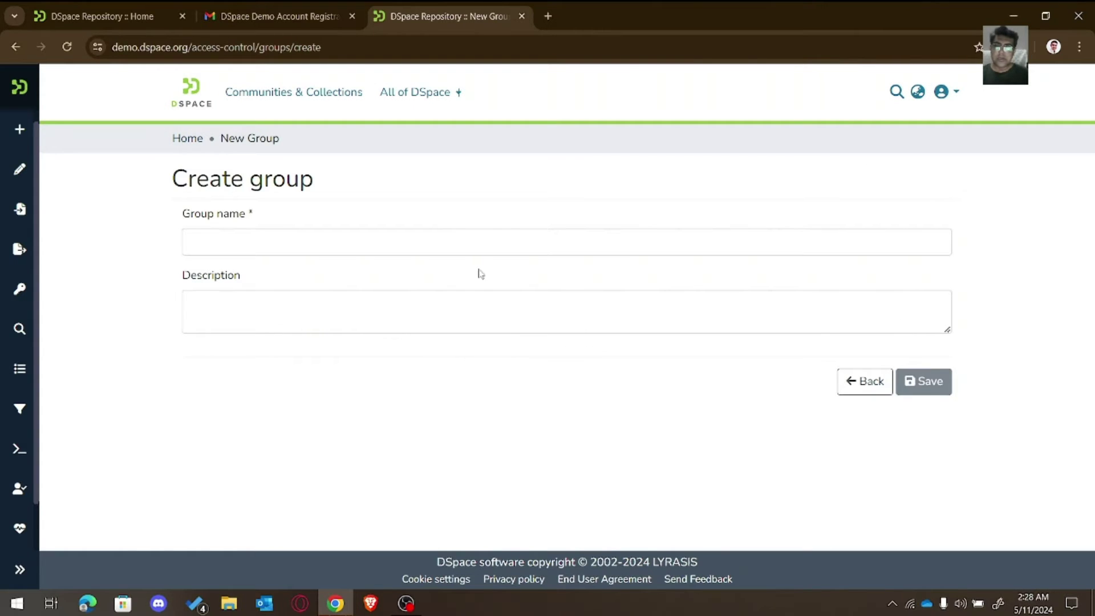
Save a new group 'Metadata Management' described as 'This group will work as submitter'.
click(464, 242)
click(351, 285)
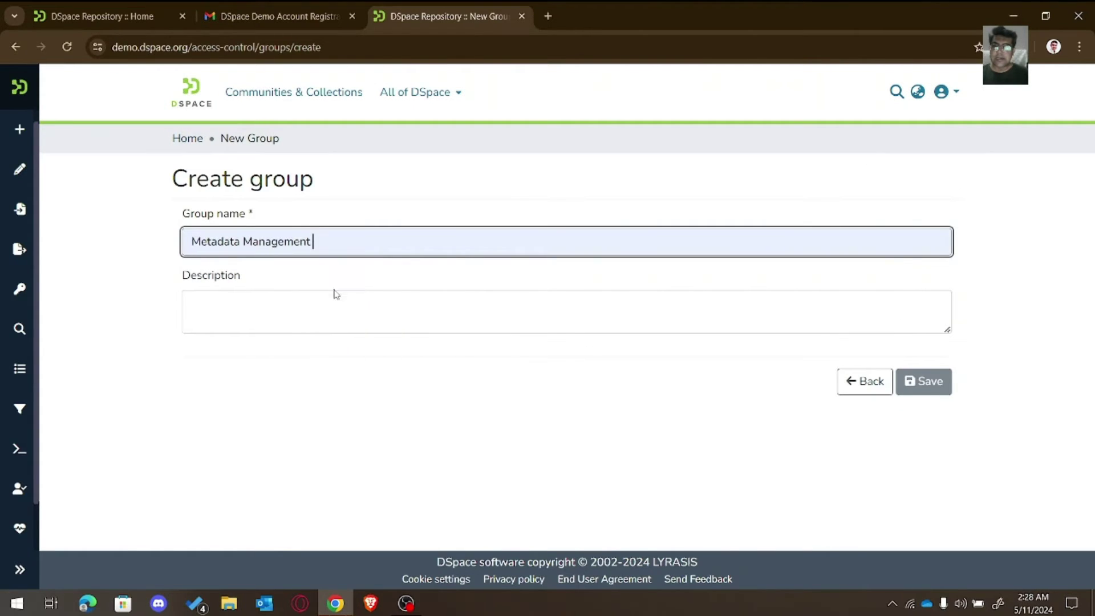
click(238, 317)
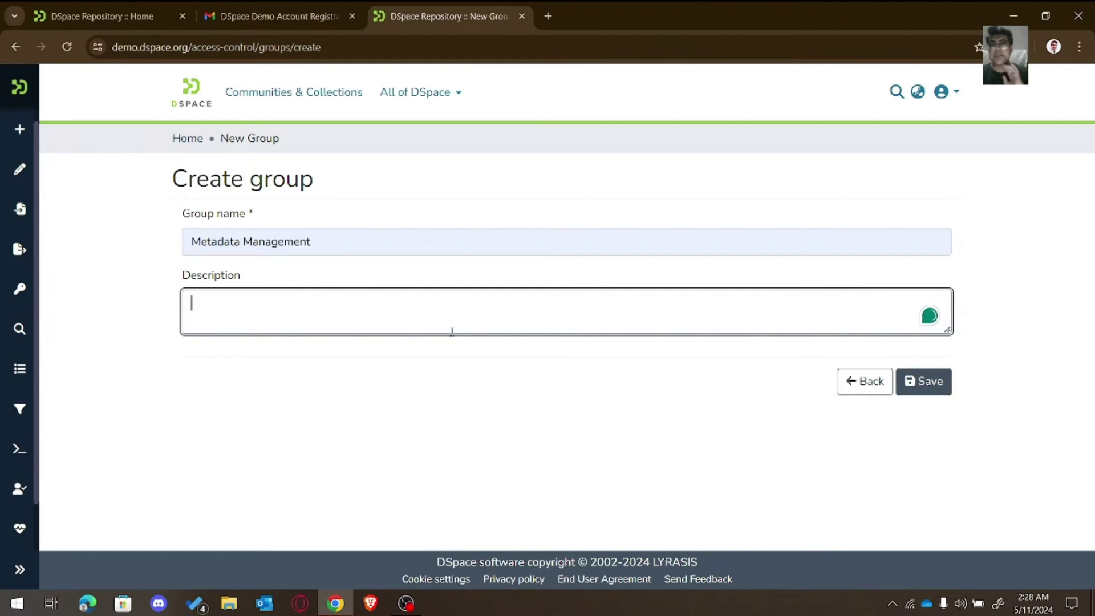
text(T)
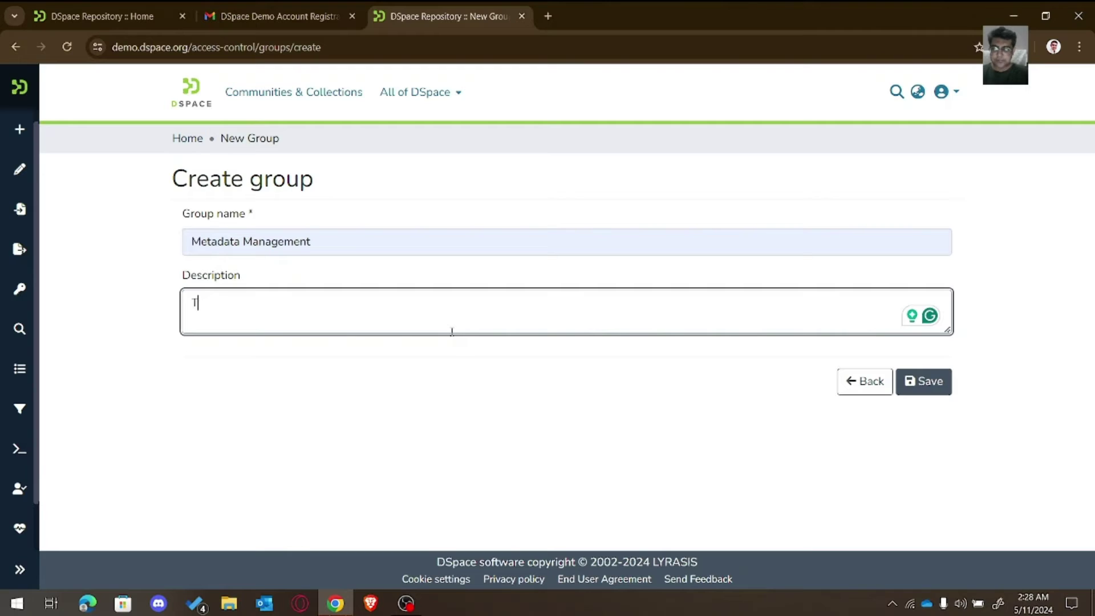
text(o )
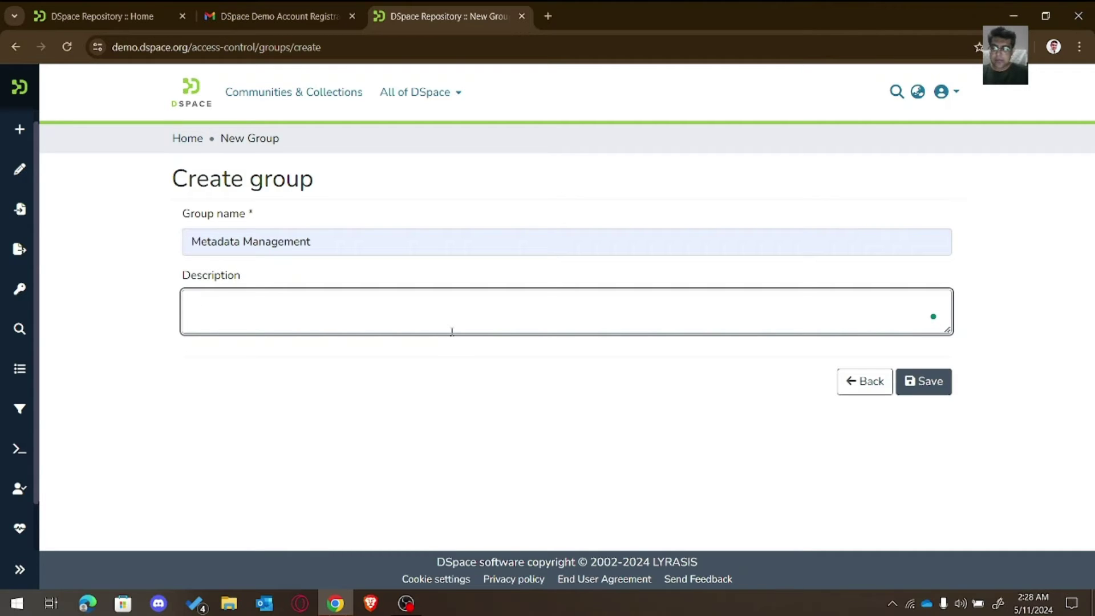
text(This )
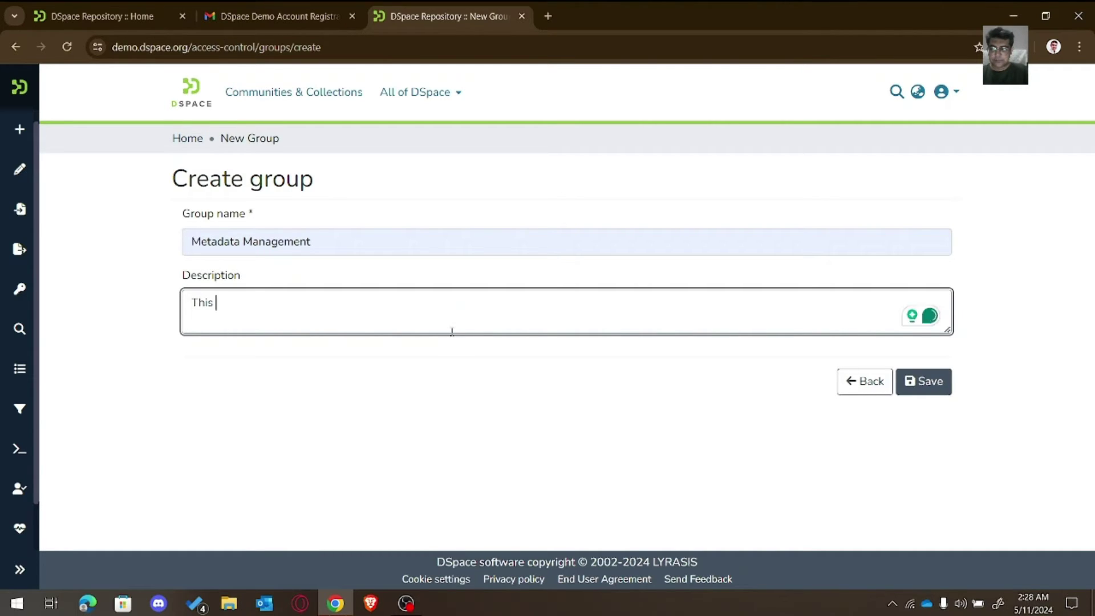
text(group will wor)
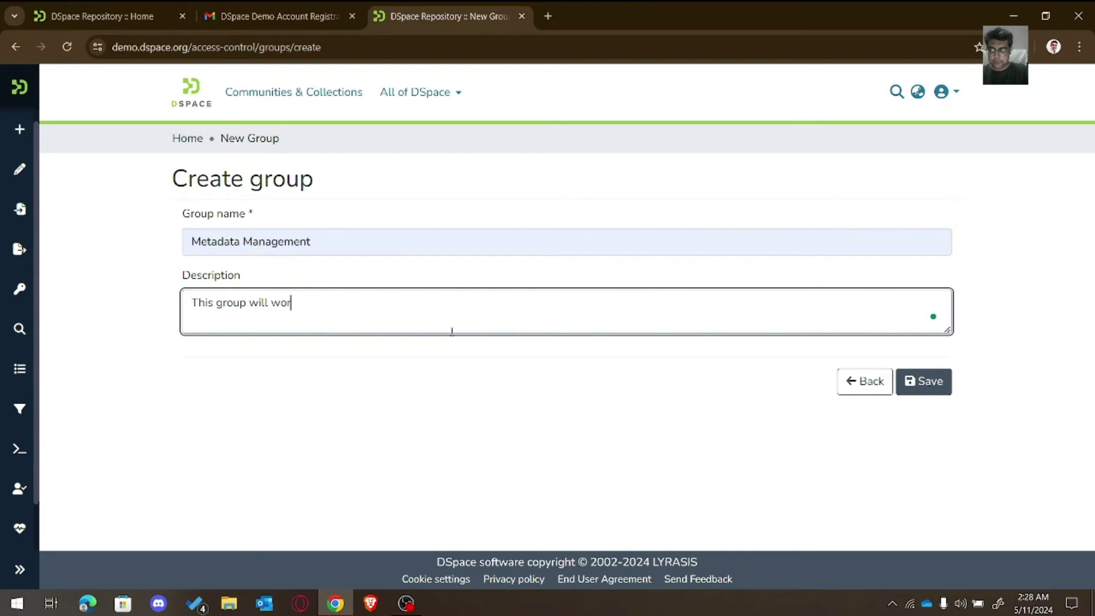
text(k as )
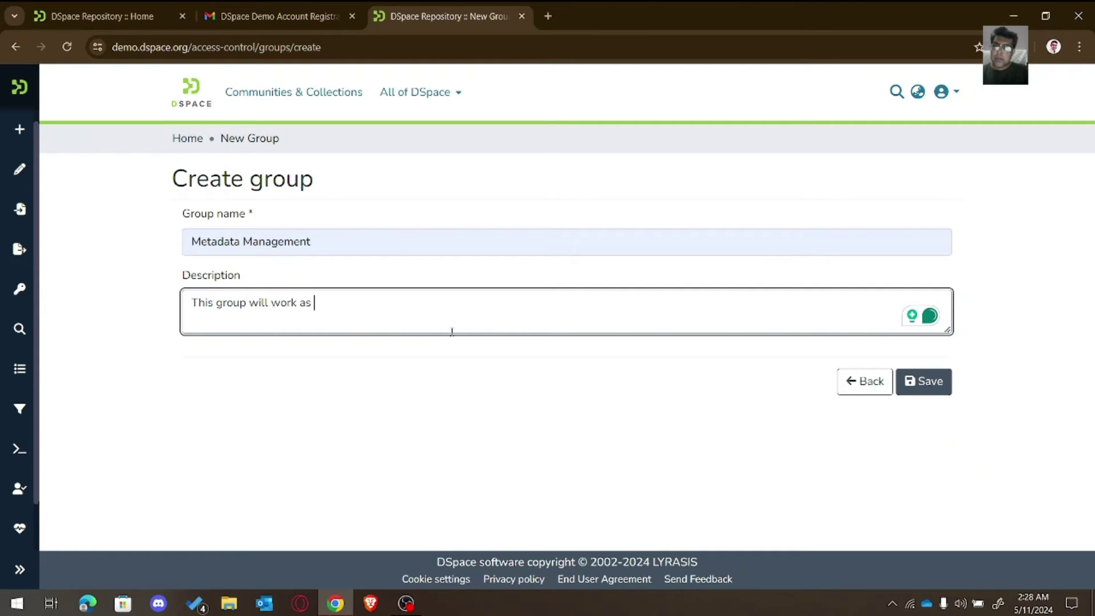
text(demo g)
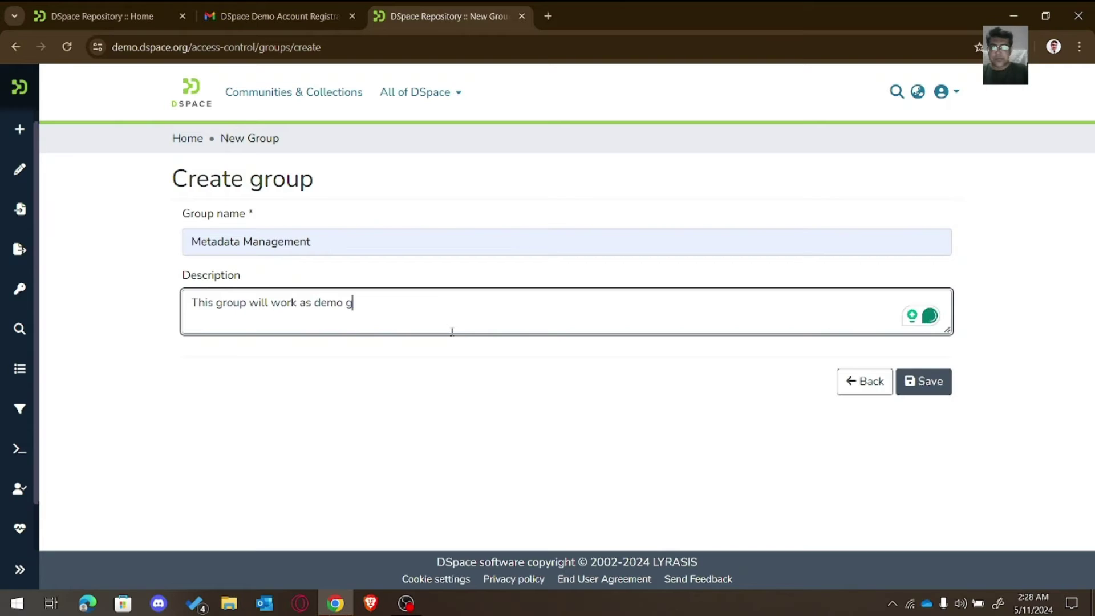
text(ro)
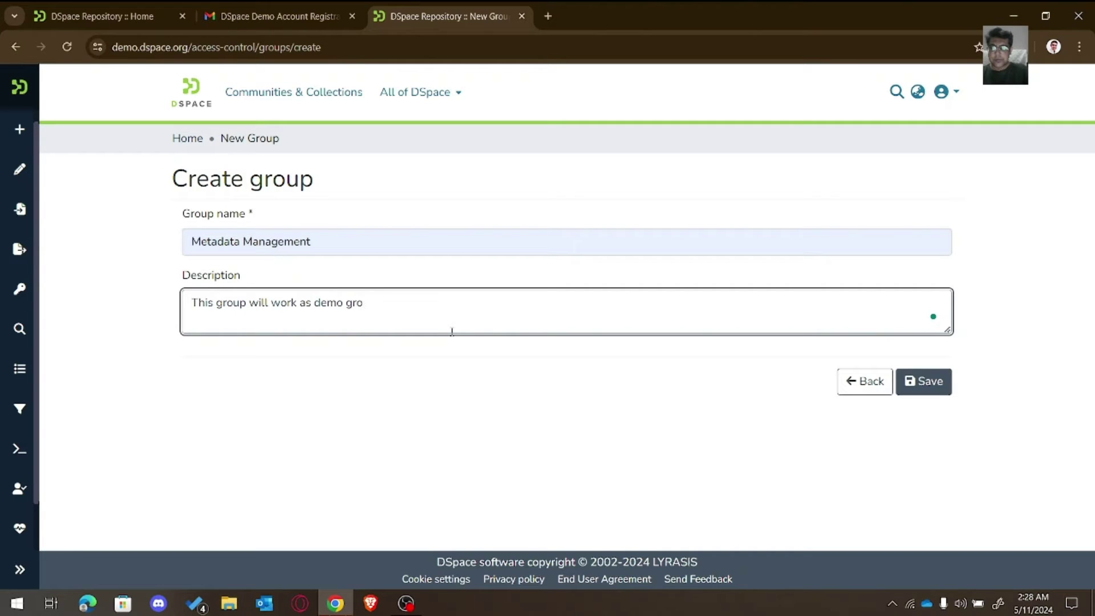
key(BackSpace)
key(BackSpace)
key(BackSpace)
key(BackSpace)
key(BackSpace)
key(BackSpace)
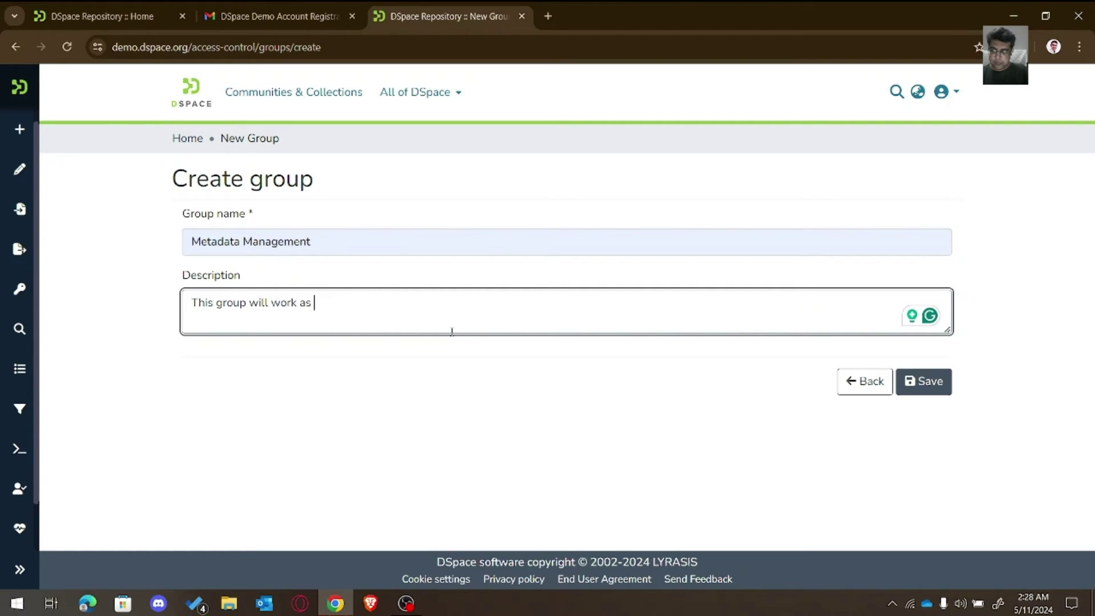
text(submi)
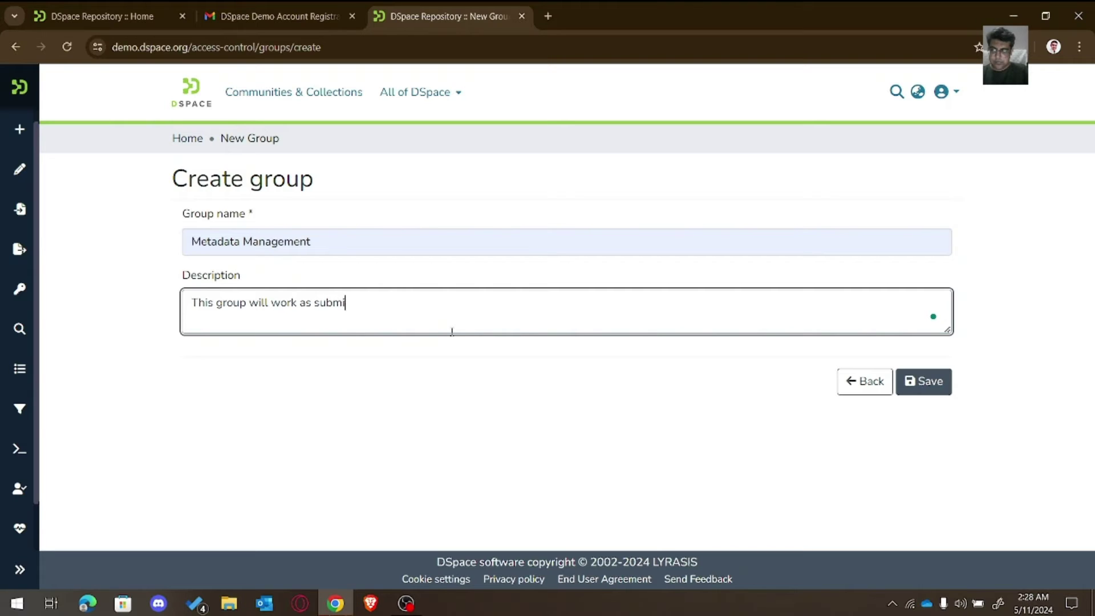
text(tter)
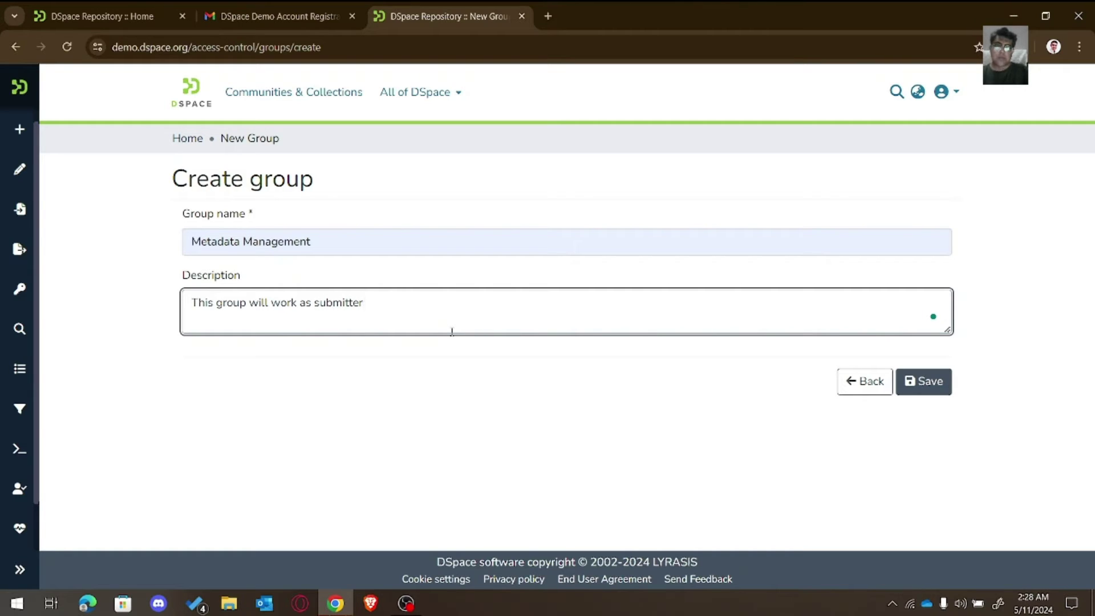
click(941, 381)
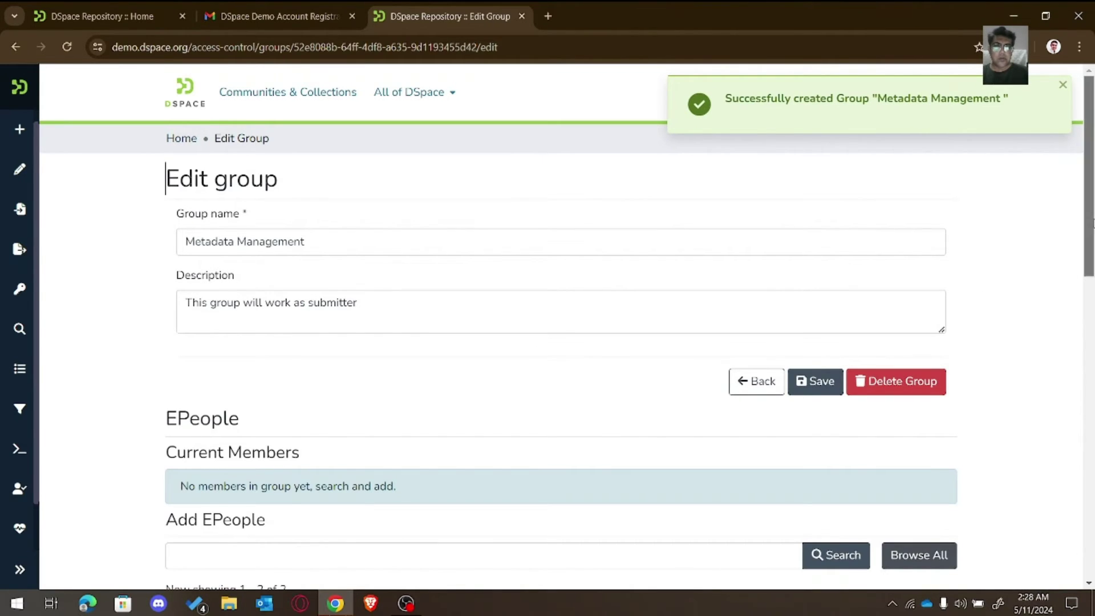
Add two EPeople, including Demo Site, and the Administrator subgroup to Metadata Management, then save.
scroll(1092, 224, down, 1)
drag(1092, 240, 1081, 323)
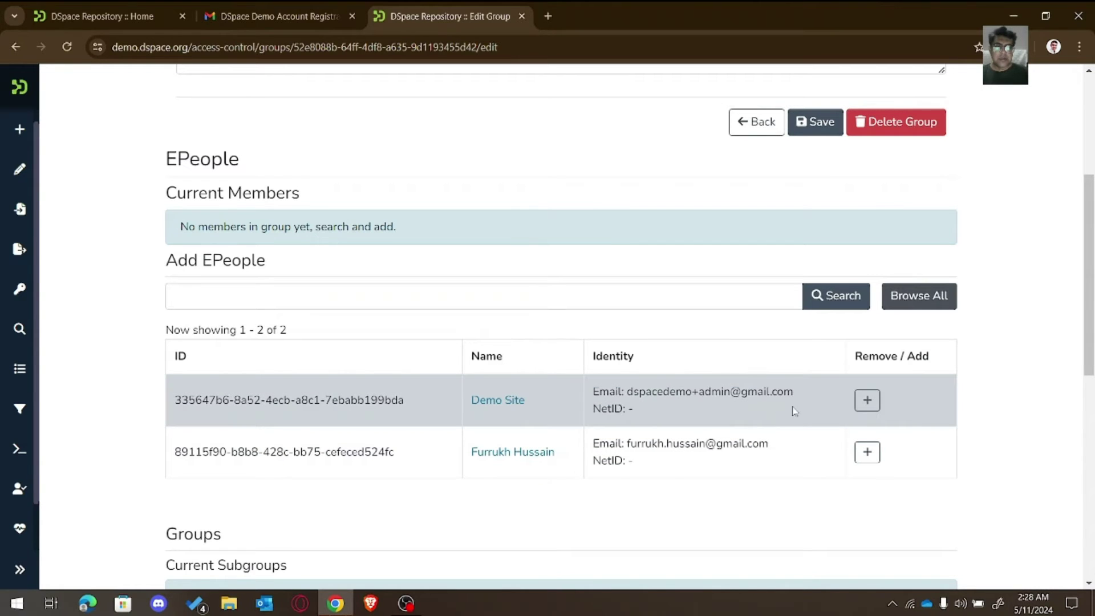
click(872, 406)
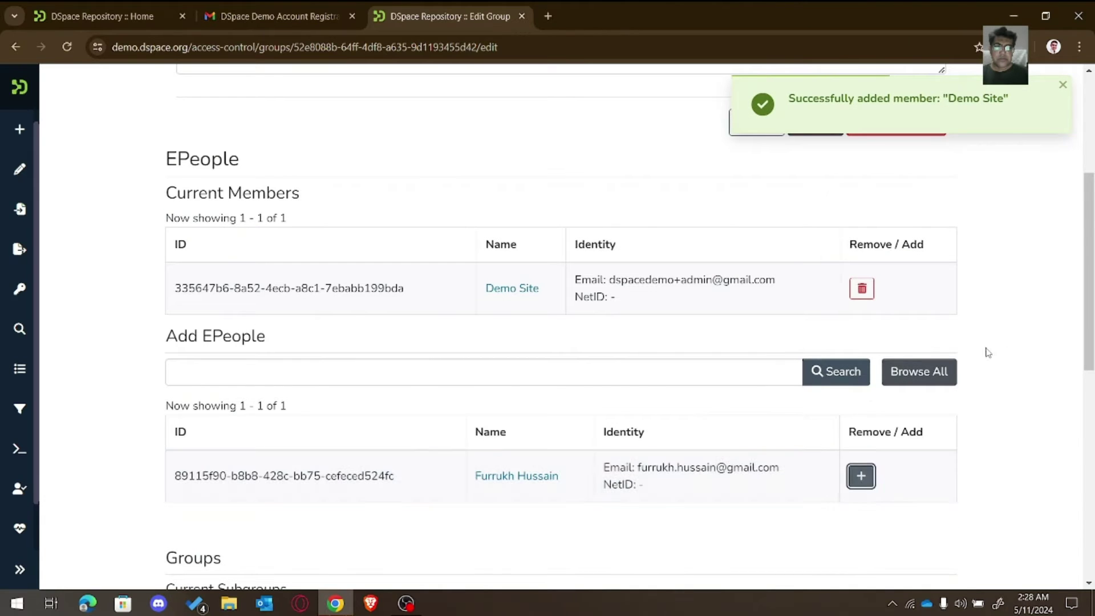
scroll(1090, 345, down, 3)
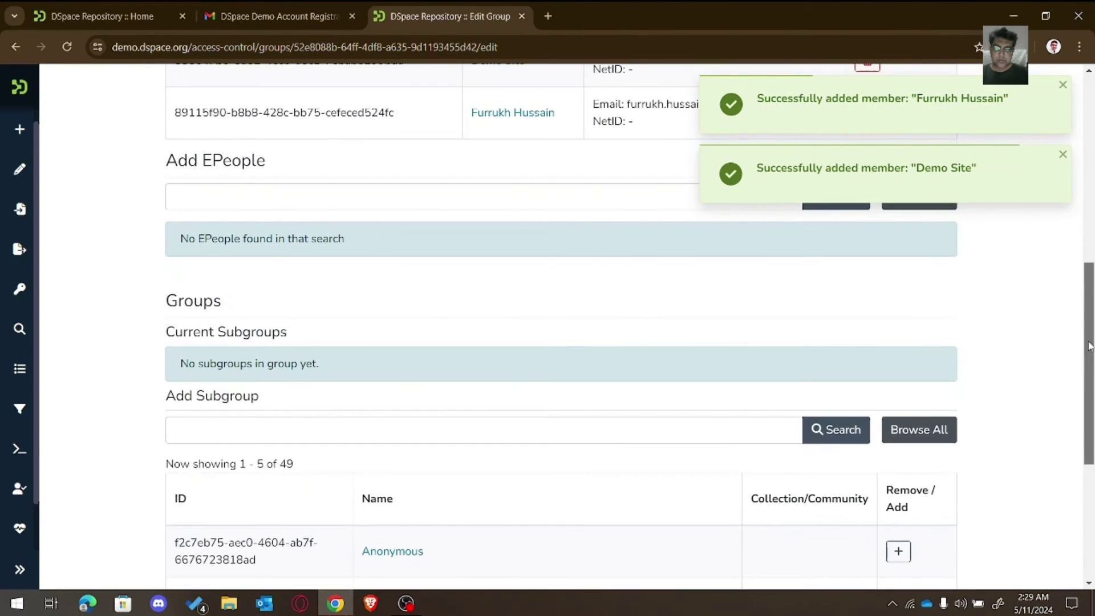
drag(1090, 346, 1080, 382)
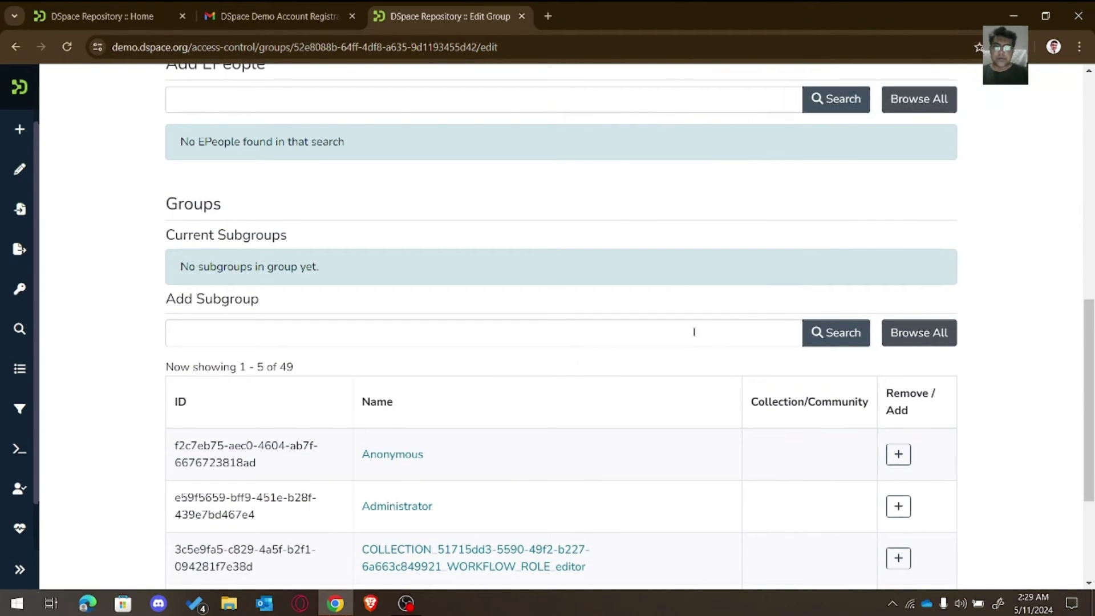
scroll(698, 320, down, 2)
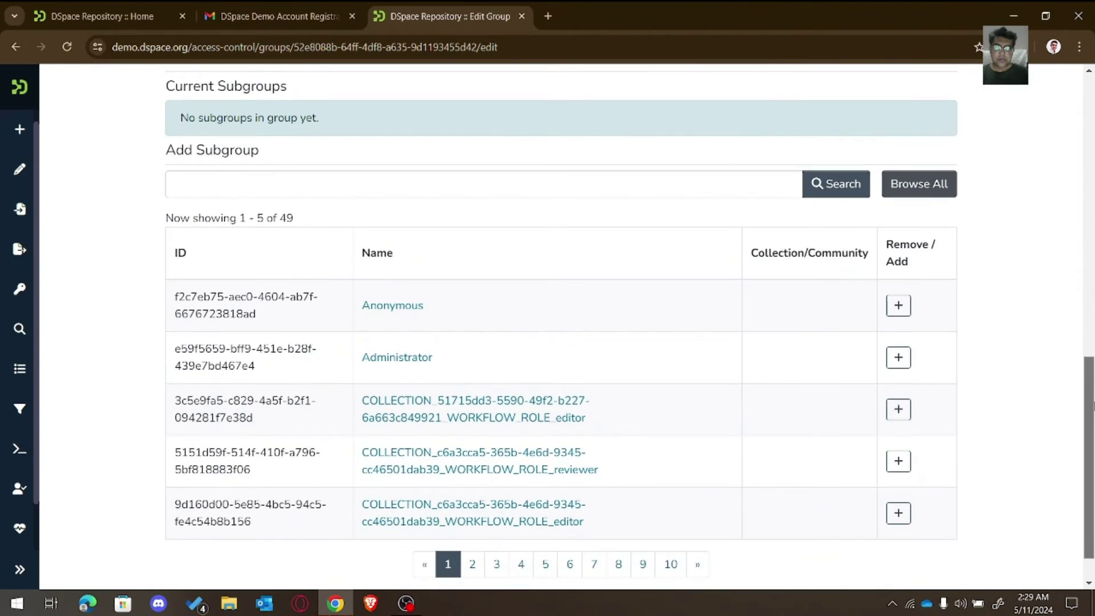
click(905, 359)
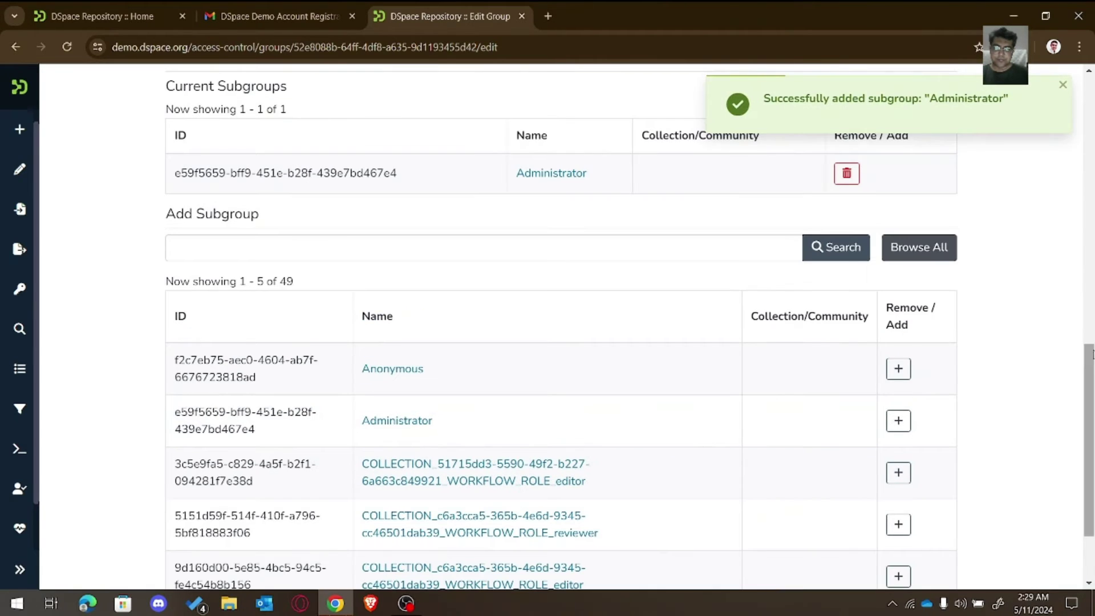
drag(1089, 382, 1092, 94)
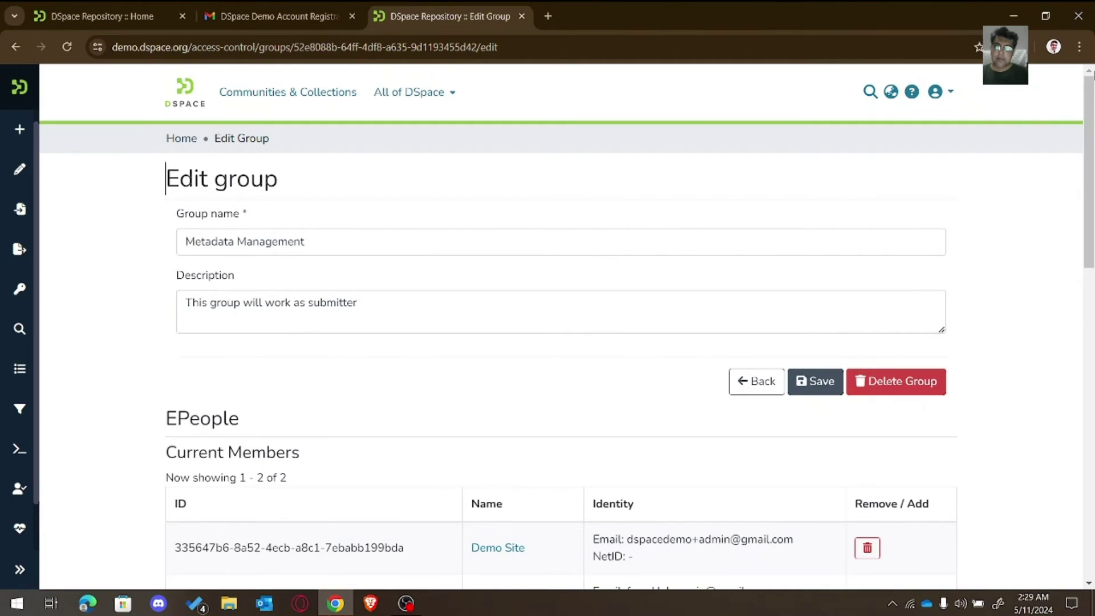
click(812, 381)
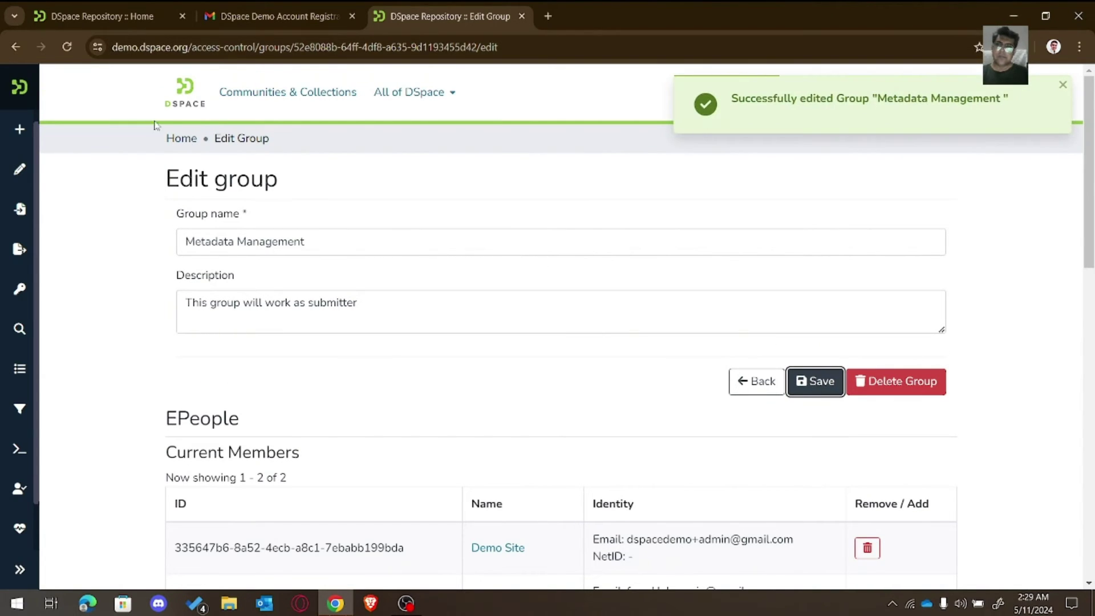
Open Access Control > Groups, now listing 50 groups, and search it for 'metadata'.
mouse_move(18, 98)
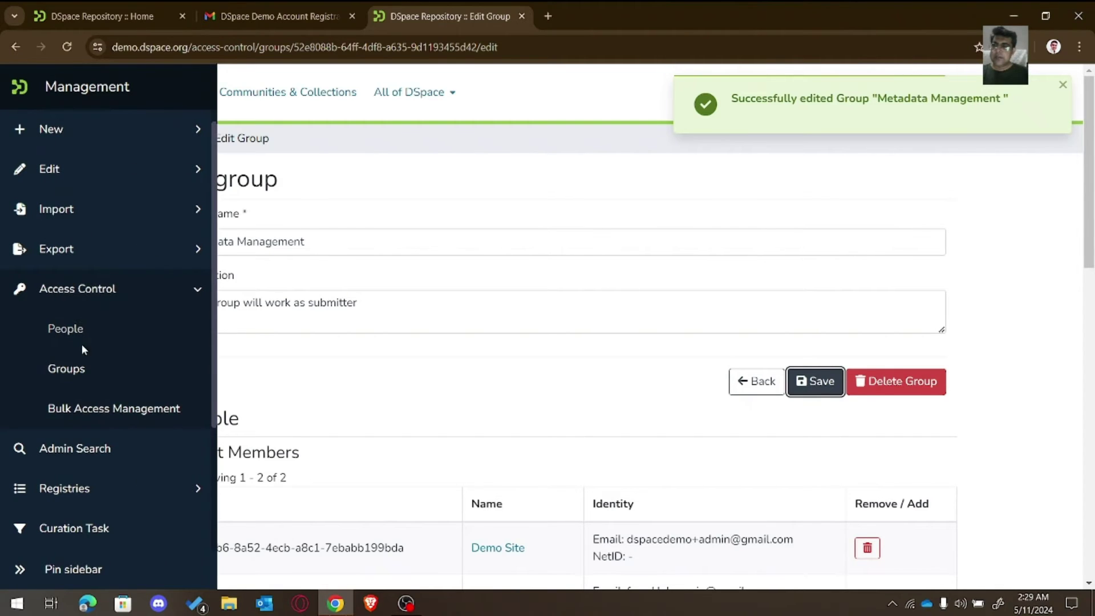
click(78, 379)
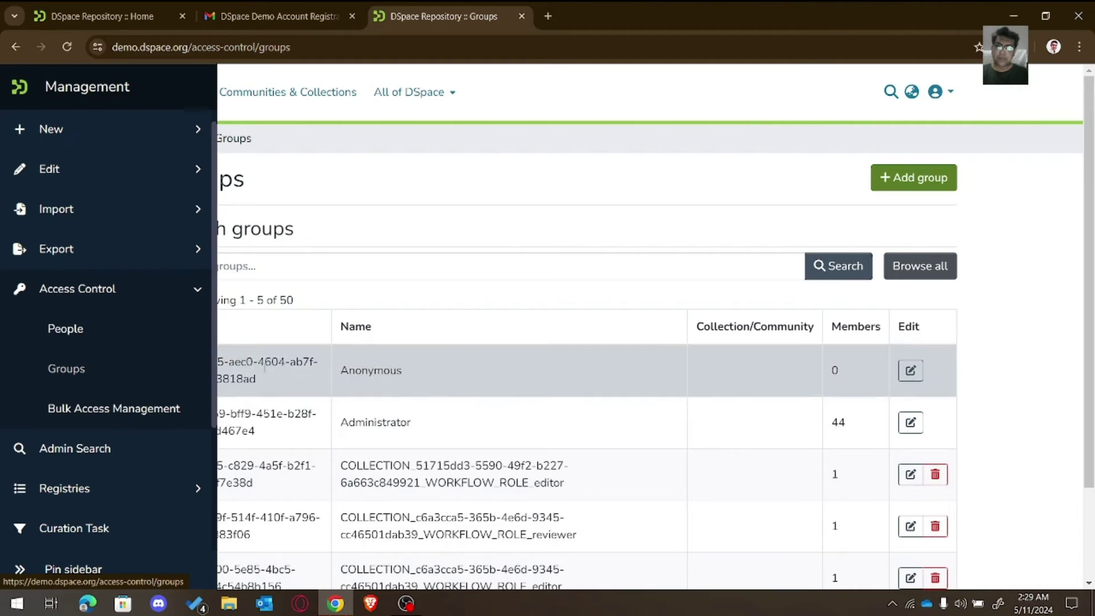
drag(1091, 205, 1091, 288)
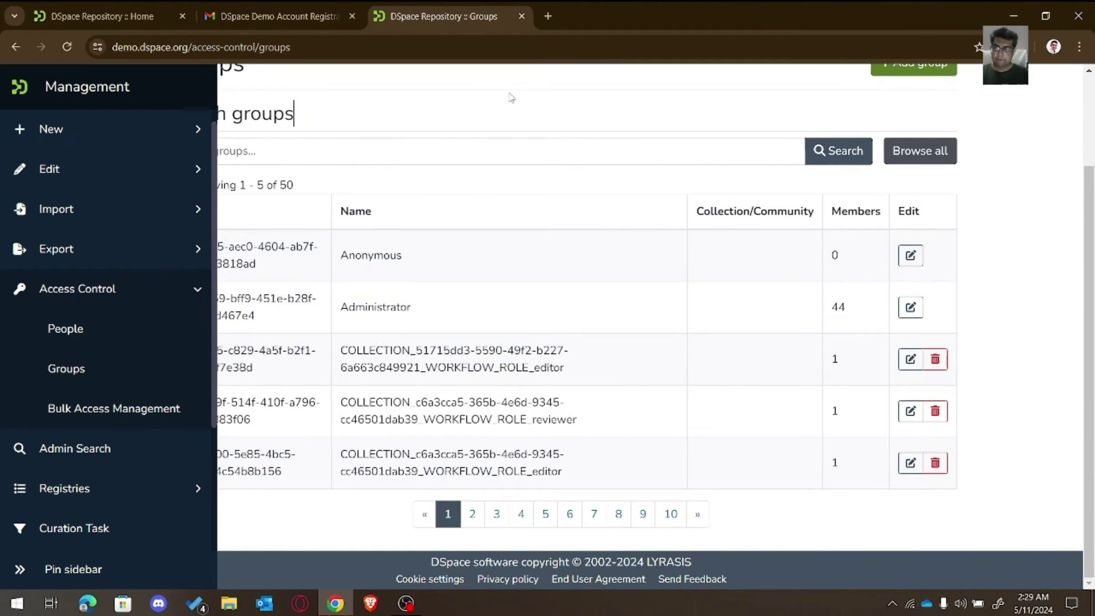
click(362, 153)
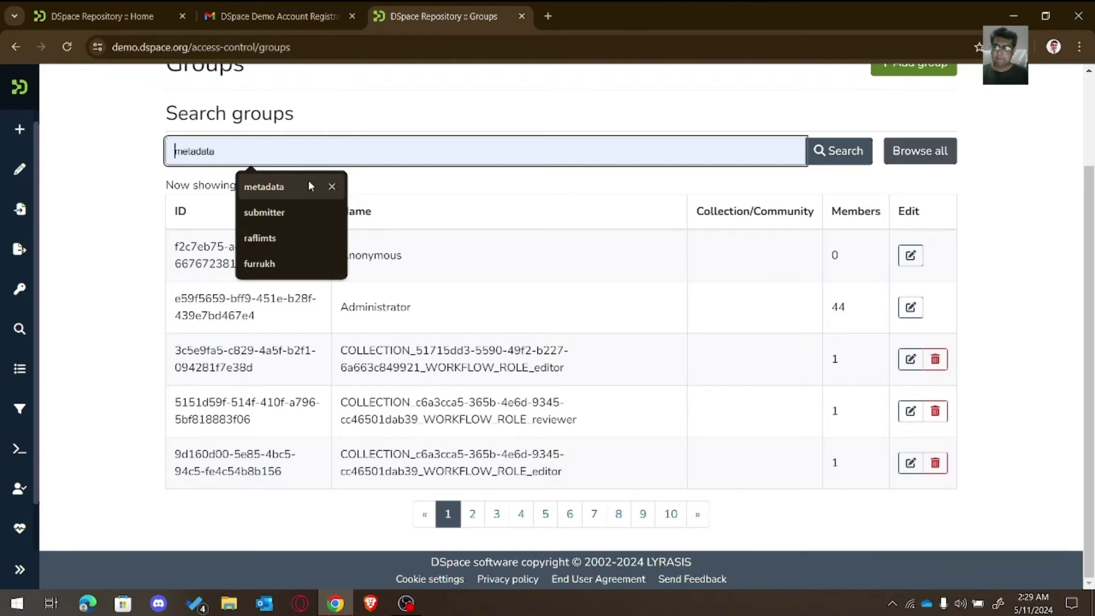
click(286, 183)
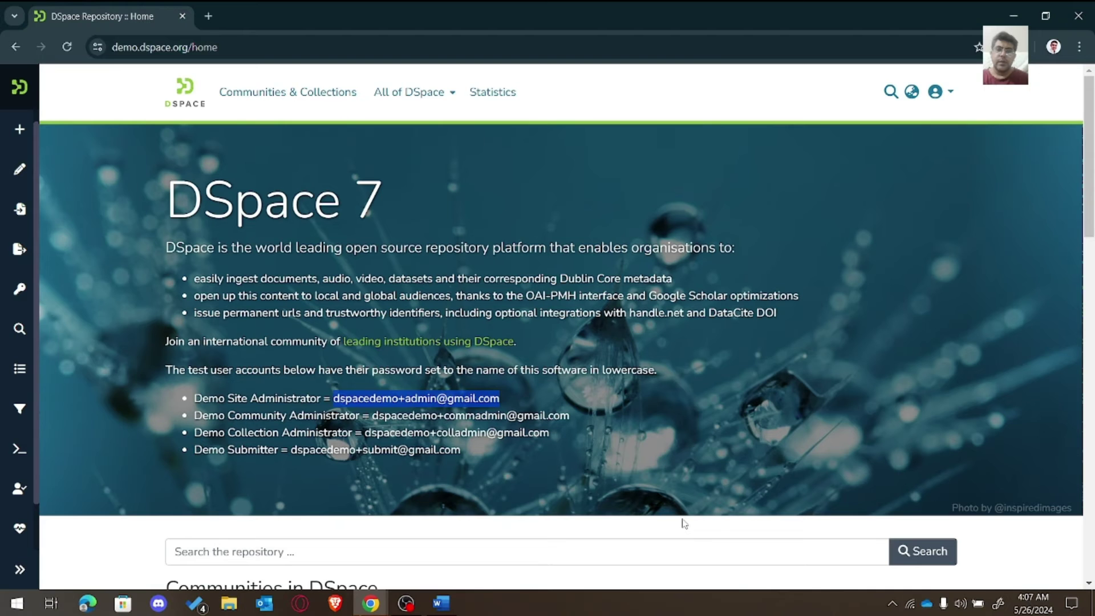
Go to Communities & Collections, open the Publications community and choose 'Edit this community'.
key(Tab)
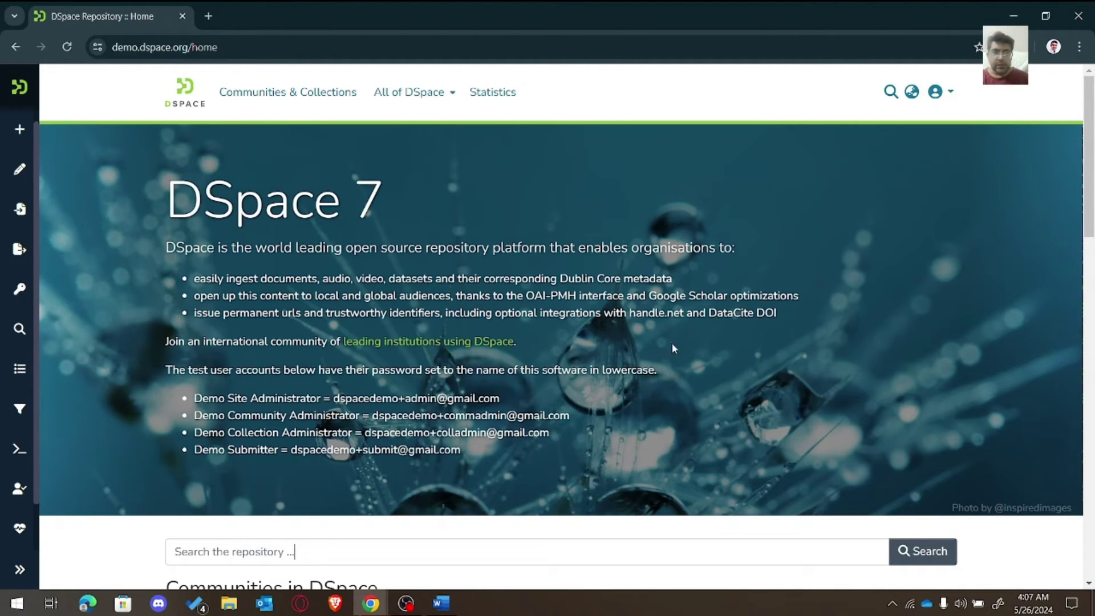
click(313, 93)
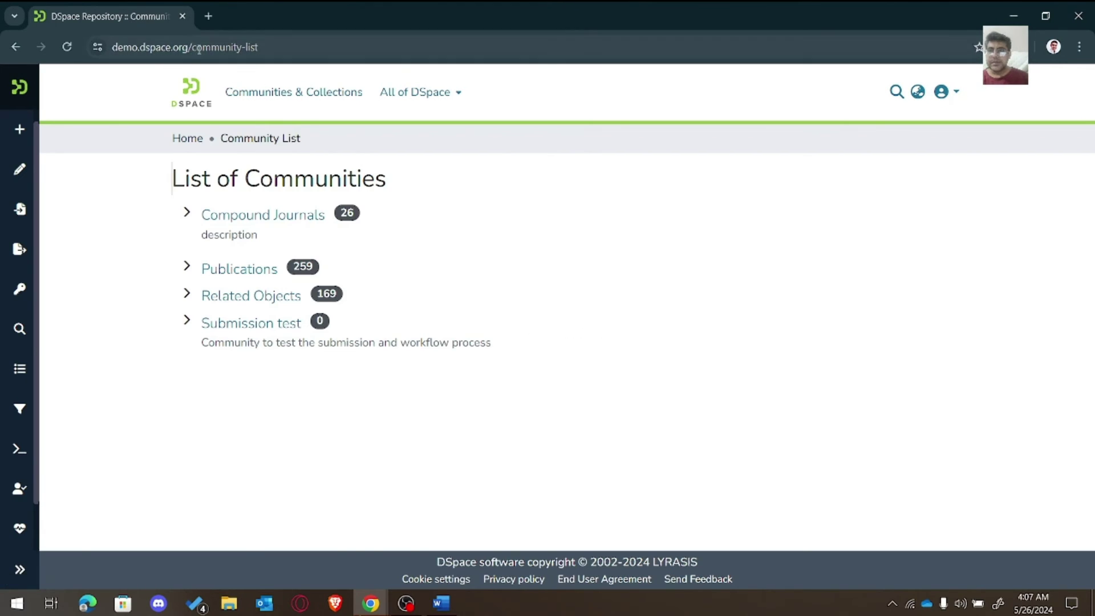
click(229, 272)
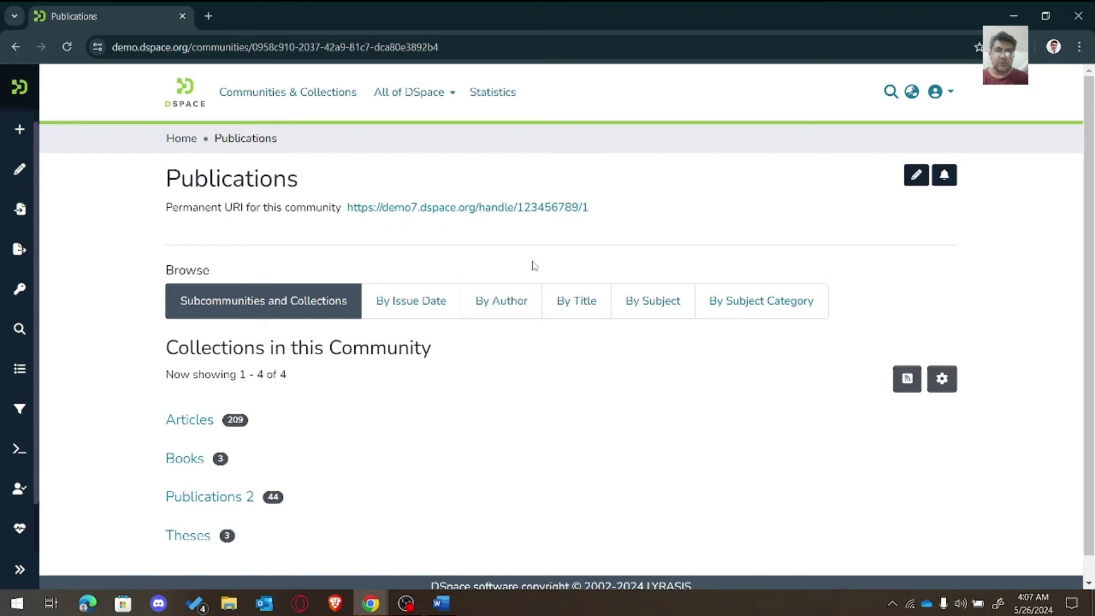
click(916, 175)
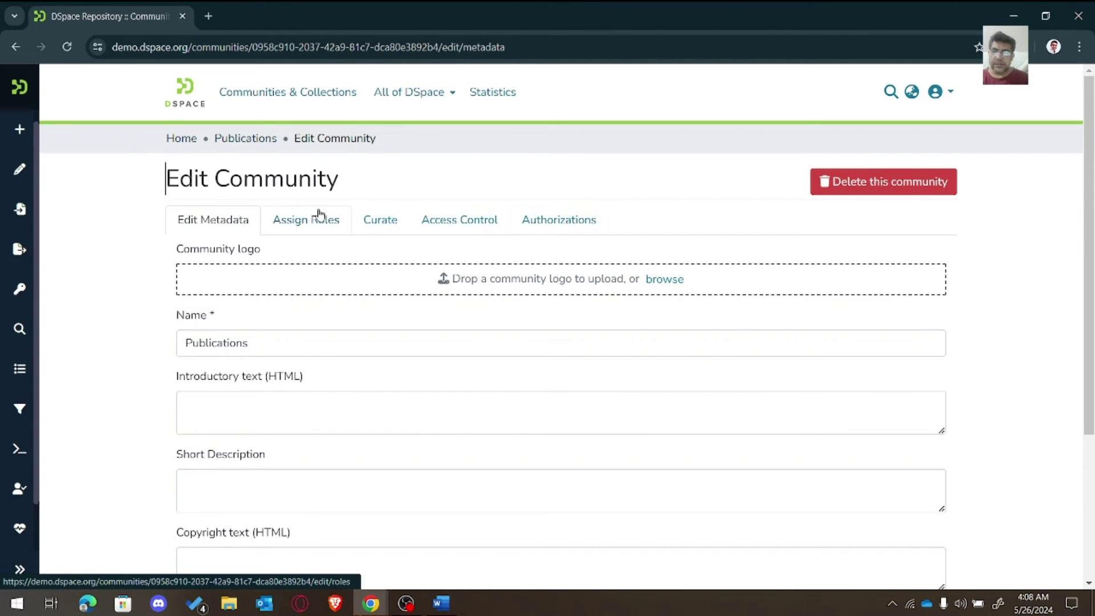
Create the Publications Administrators role group, review its empty member list, then return Home.
click(294, 221)
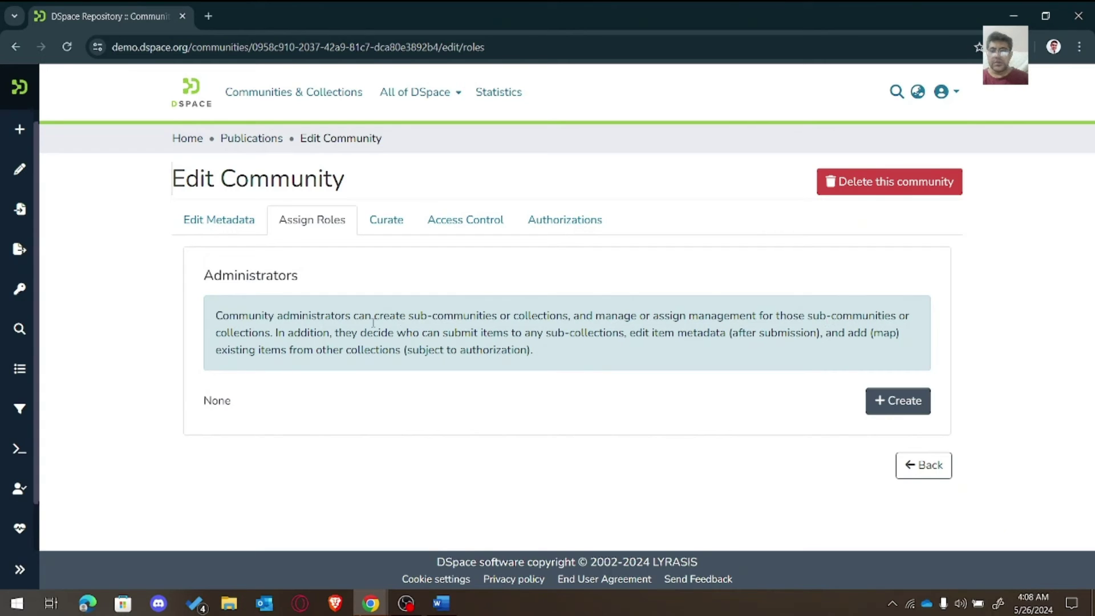
click(896, 408)
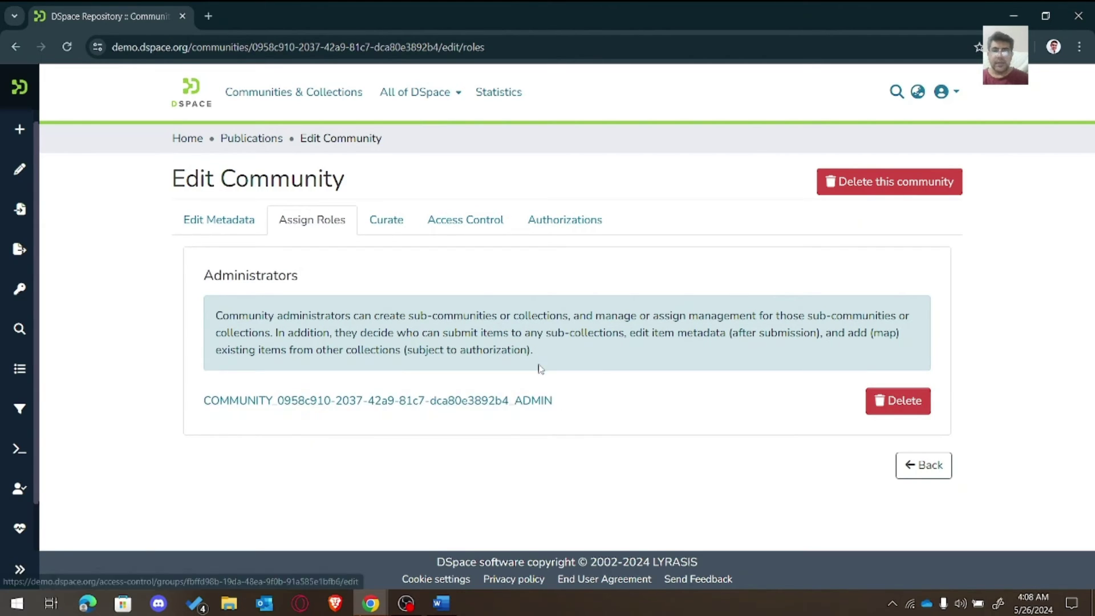
click(541, 401)
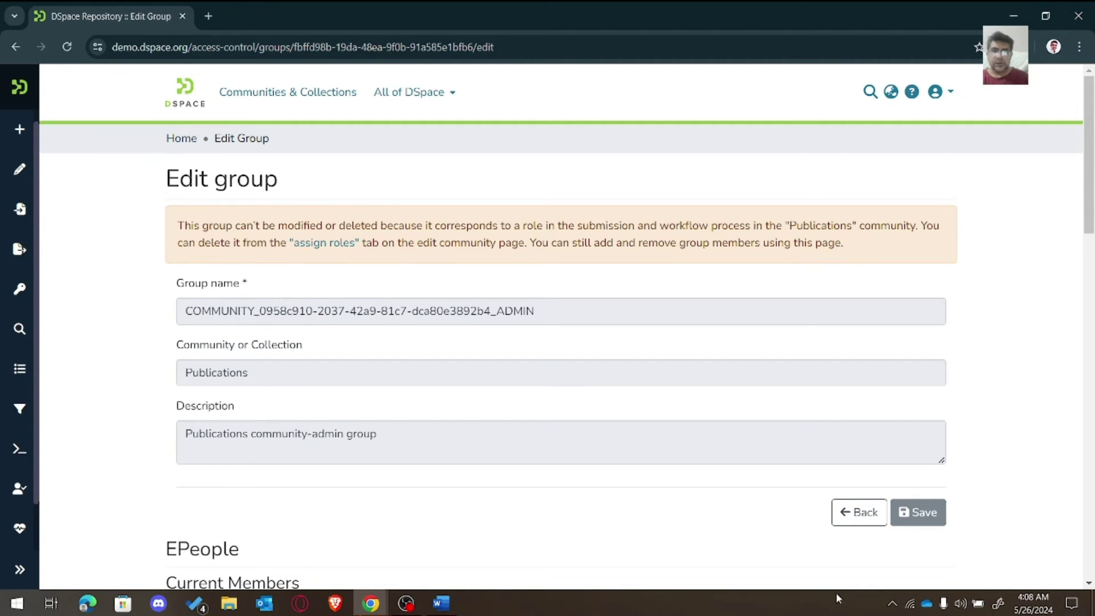
scroll(564, 325, down, 5)
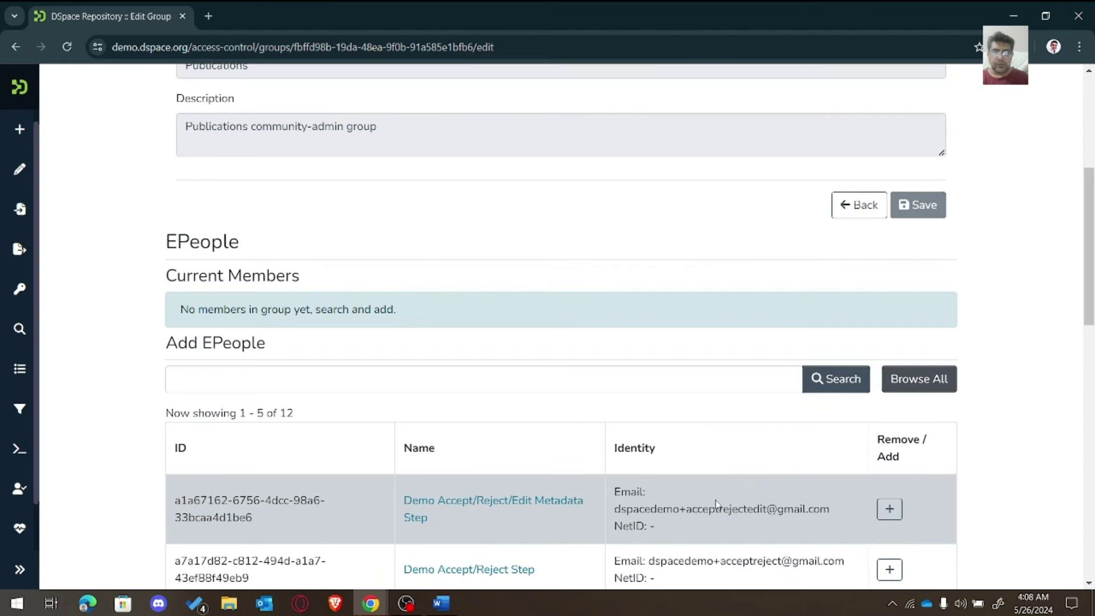
scroll(1091, 228, down, 4)
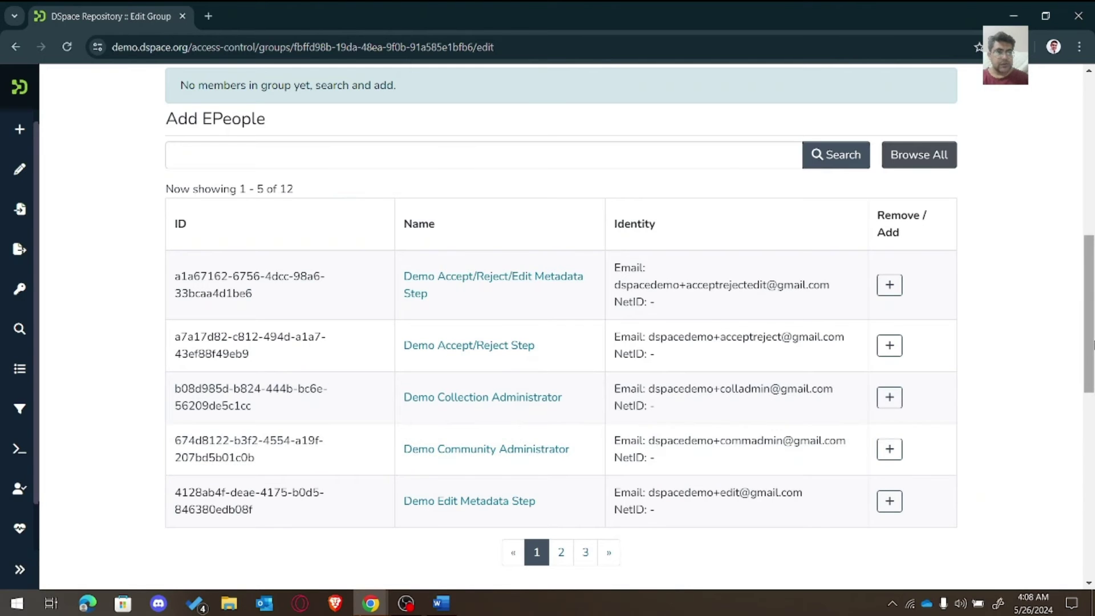
drag(1091, 345, 1091, 172)
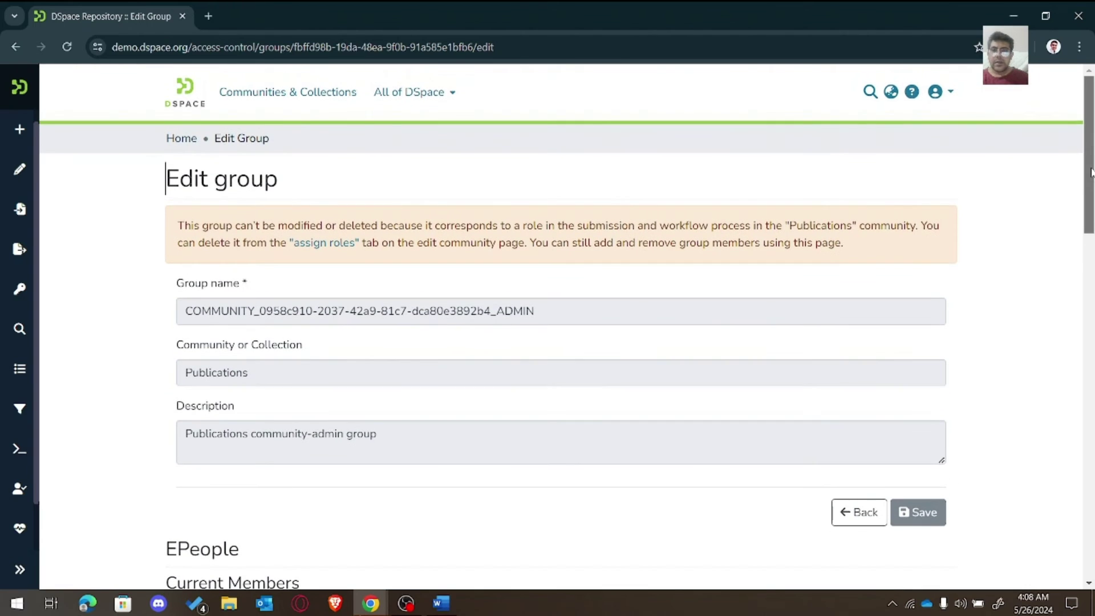
click(190, 142)
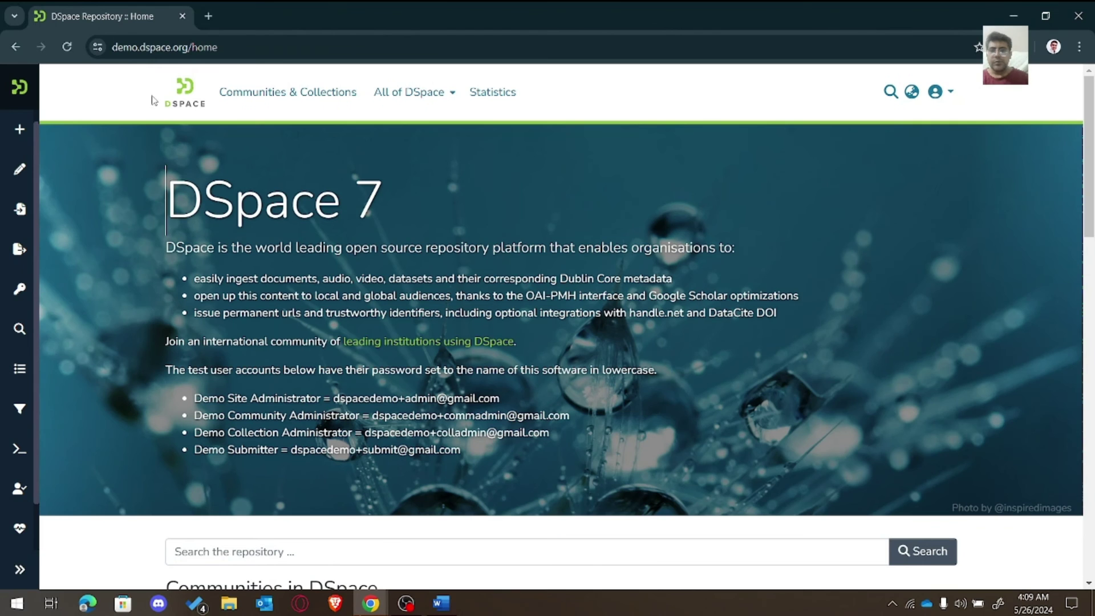
Reopen the Publications community's edit page, review its Curate tasks, then show the Access Control form.
click(337, 92)
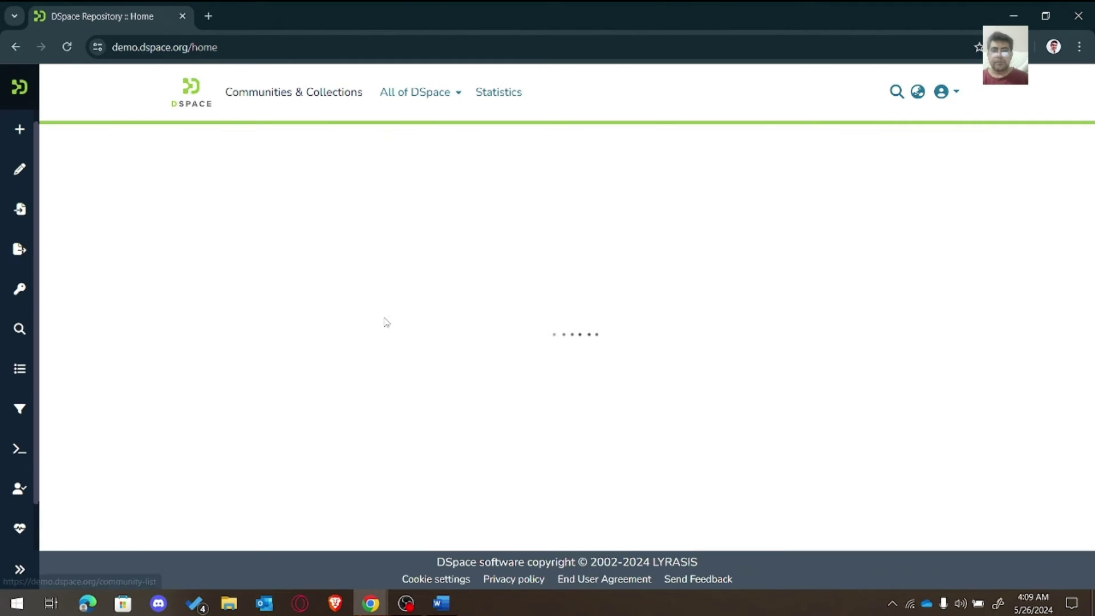
click(251, 272)
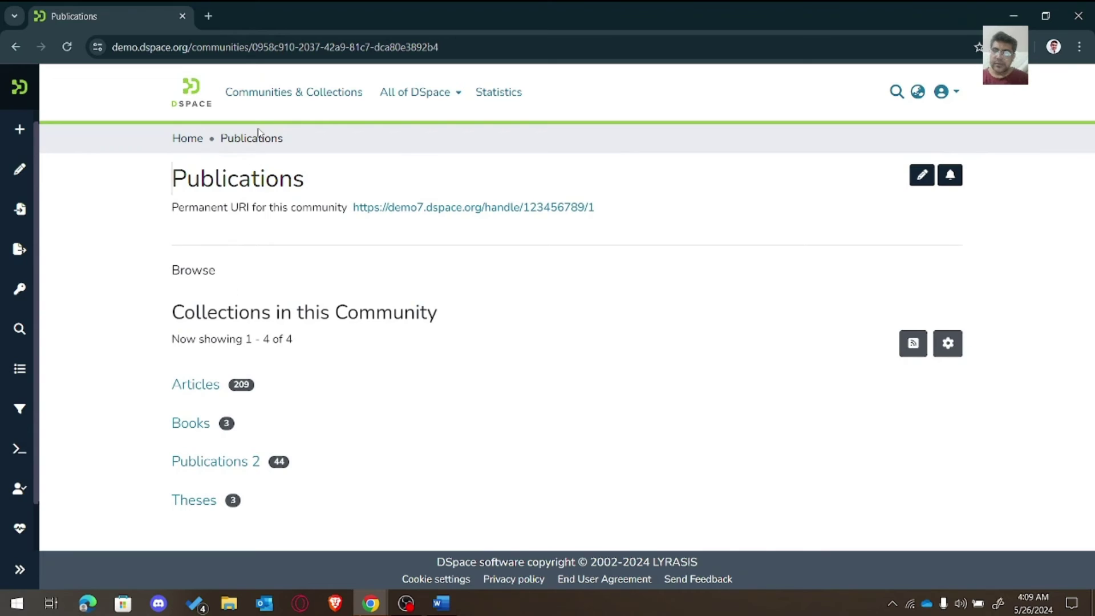
click(917, 175)
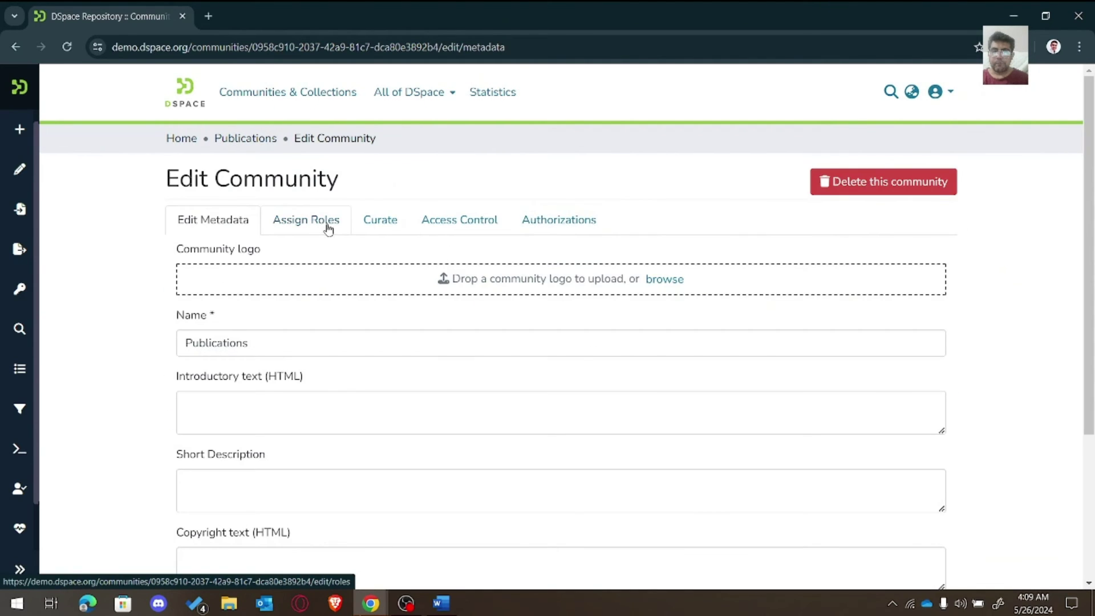
click(399, 227)
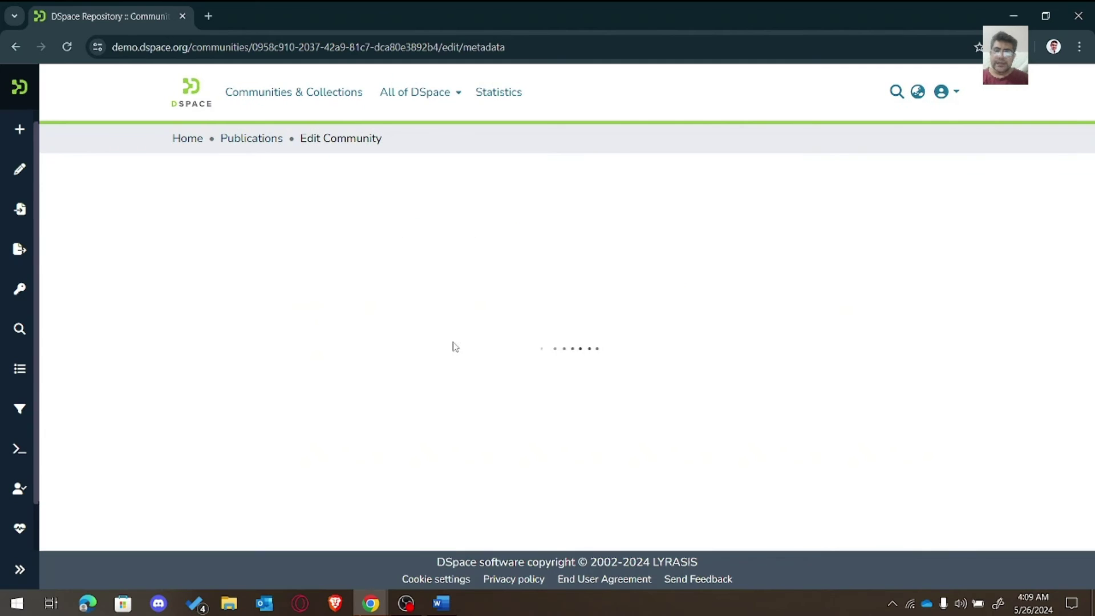
click(414, 311)
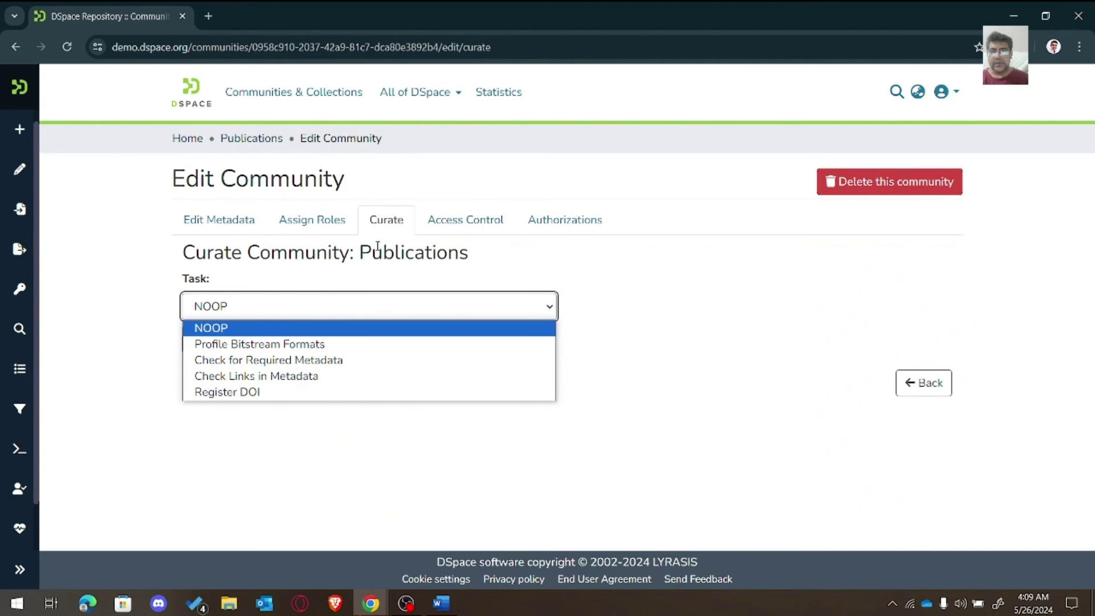
click(460, 221)
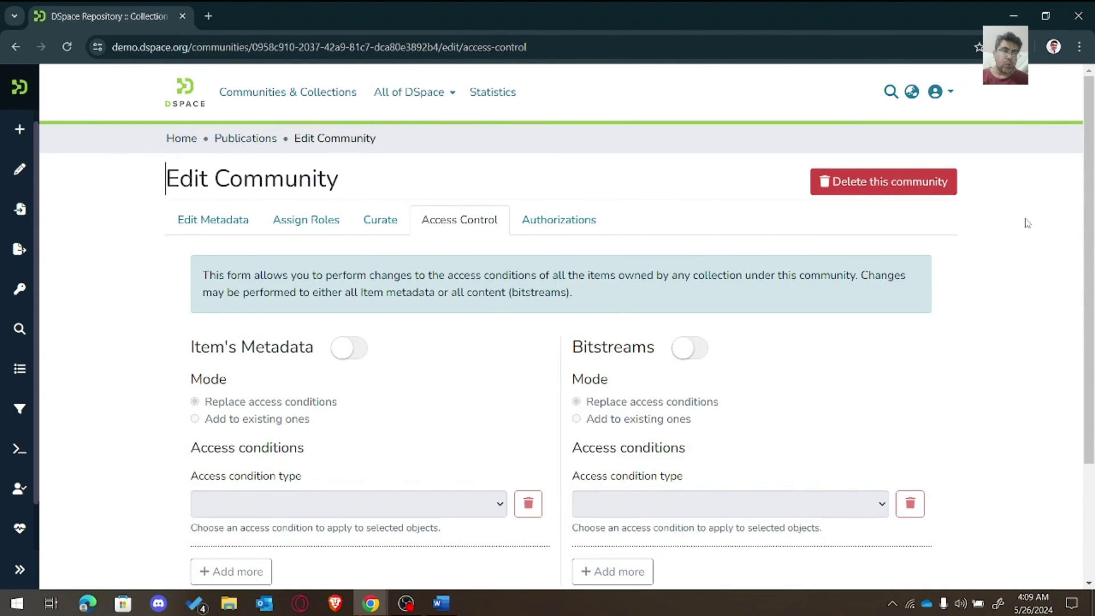
Enable Item's Metadata with the openaccess condition and switch on the Bitstreams toggle.
scroll(1092, 237, down, 2)
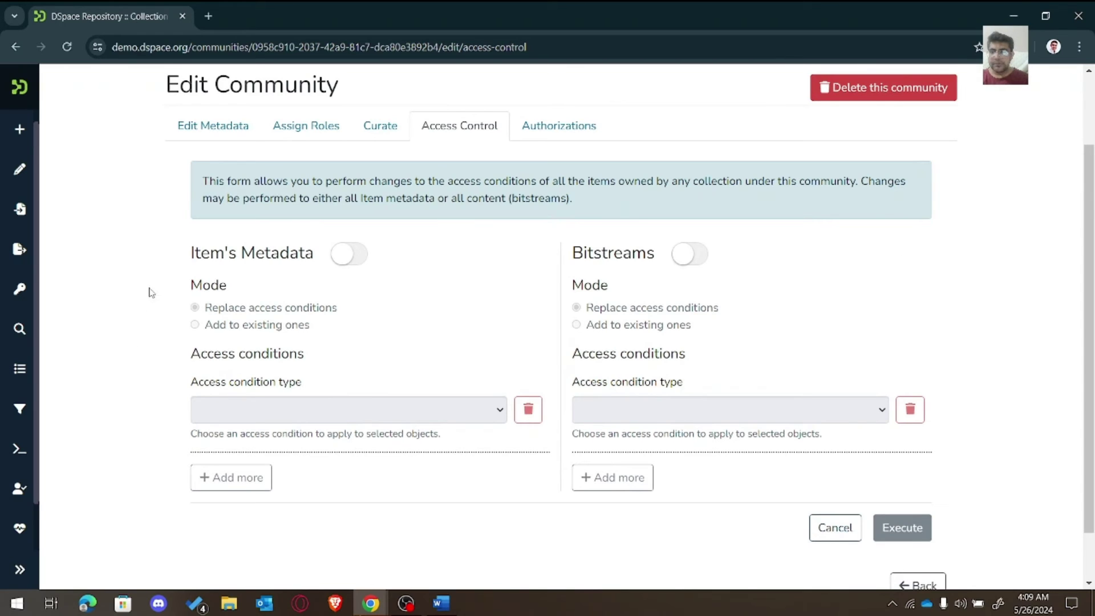
click(363, 259)
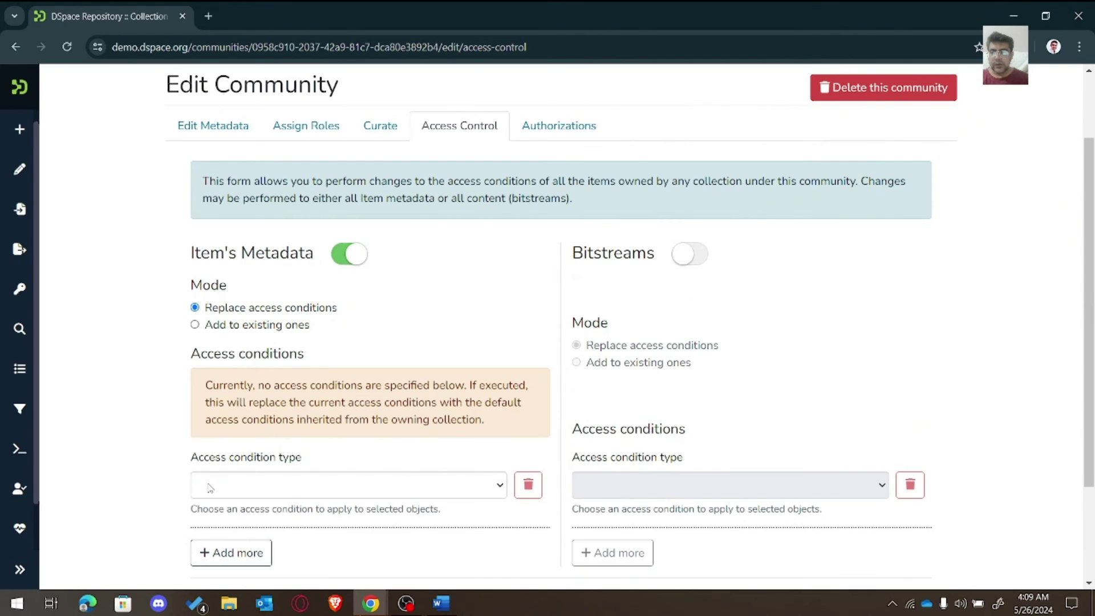
scroll(275, 445, down, 3)
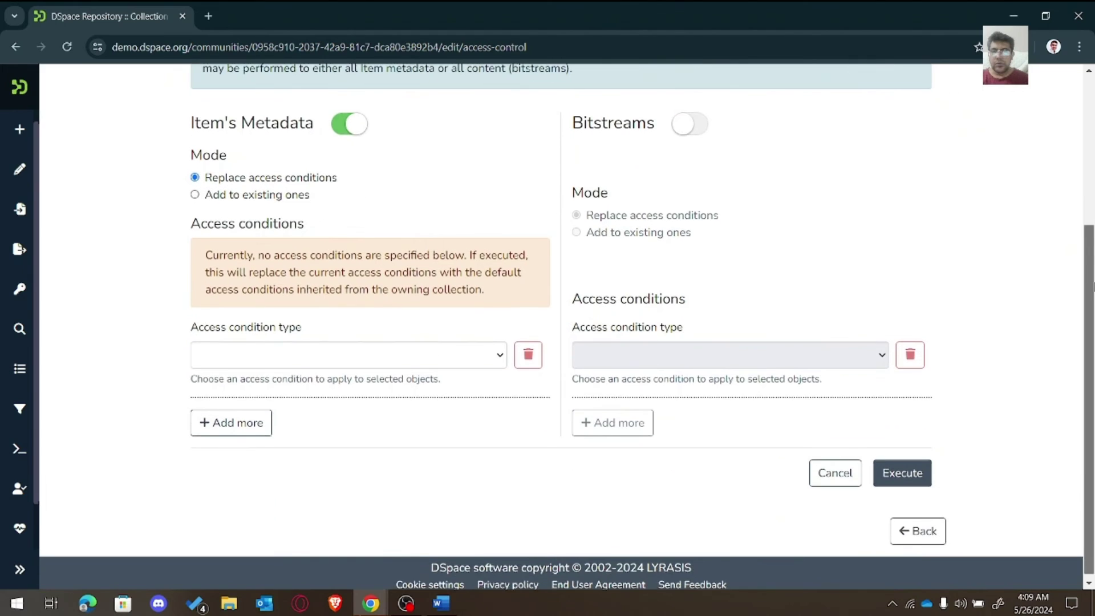
click(483, 355)
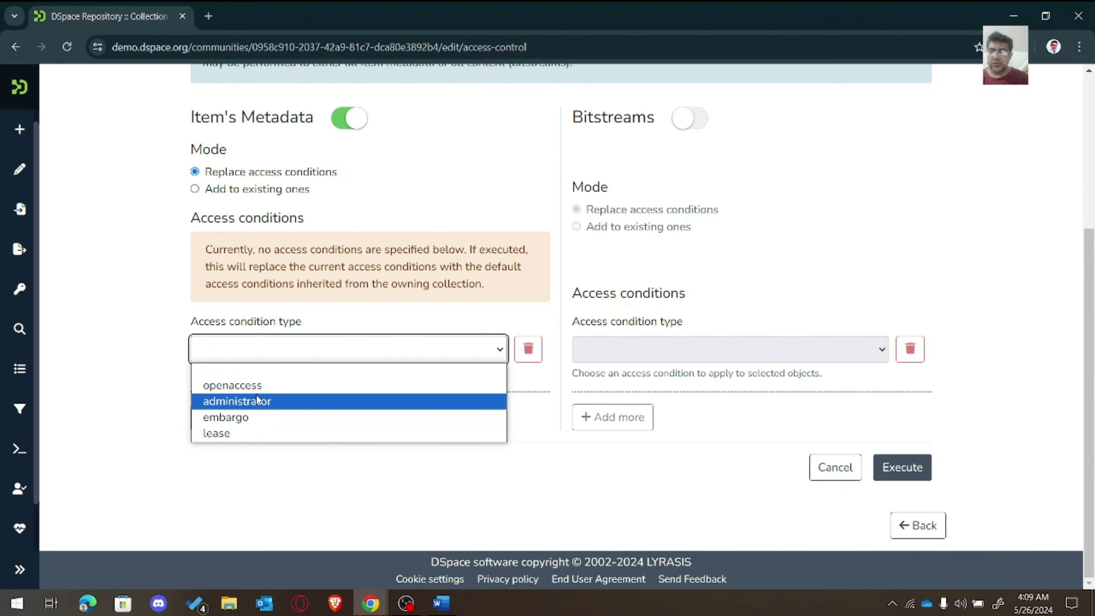
click(242, 385)
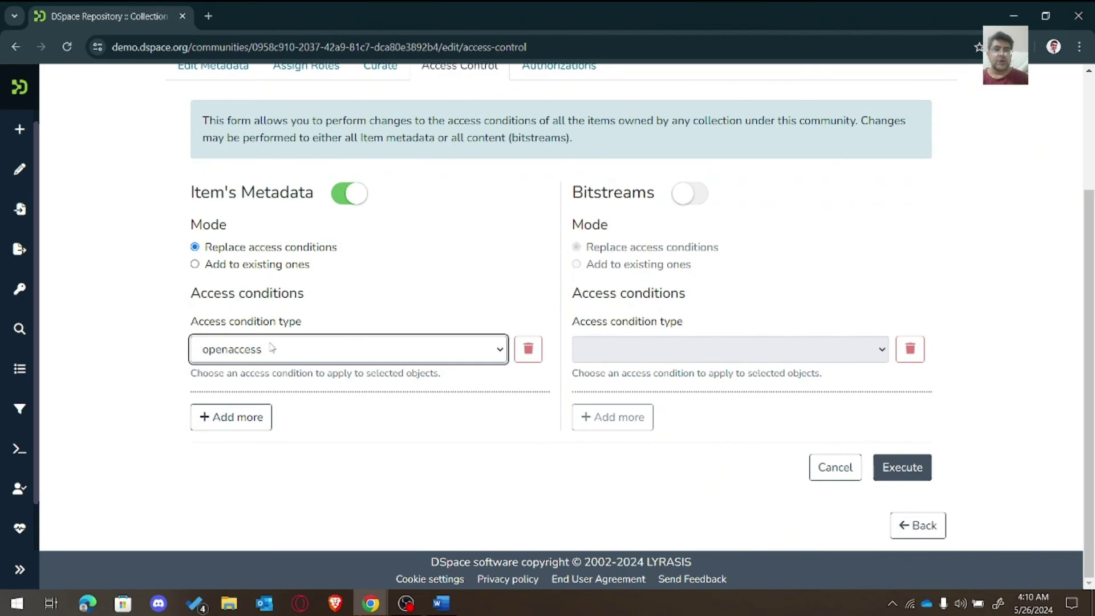
click(708, 193)
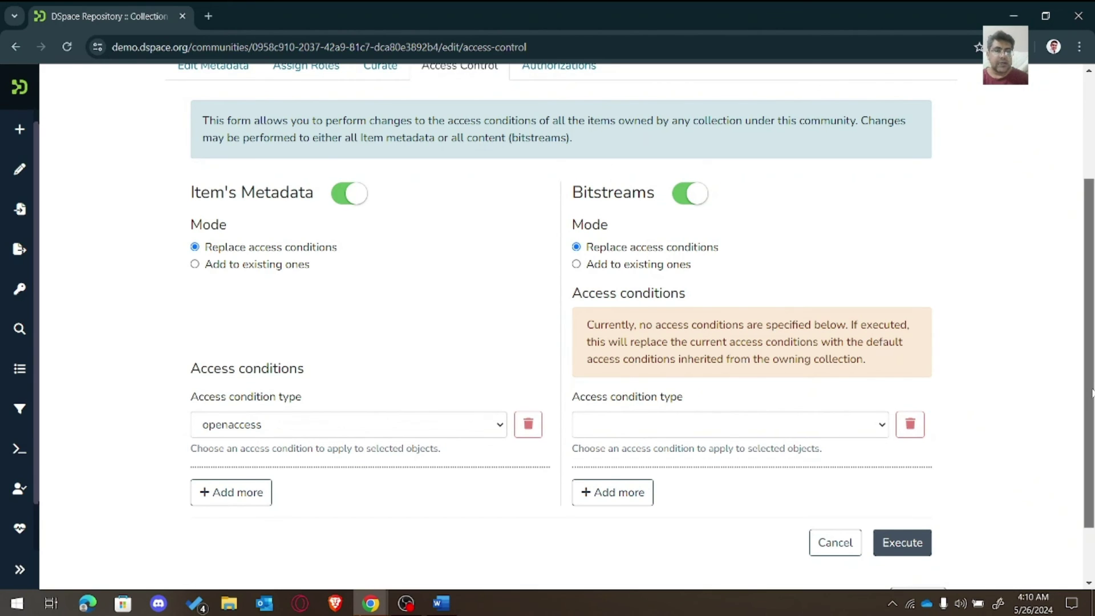
scroll(1092, 409, down, 1)
scroll(1092, 409, down, 1)
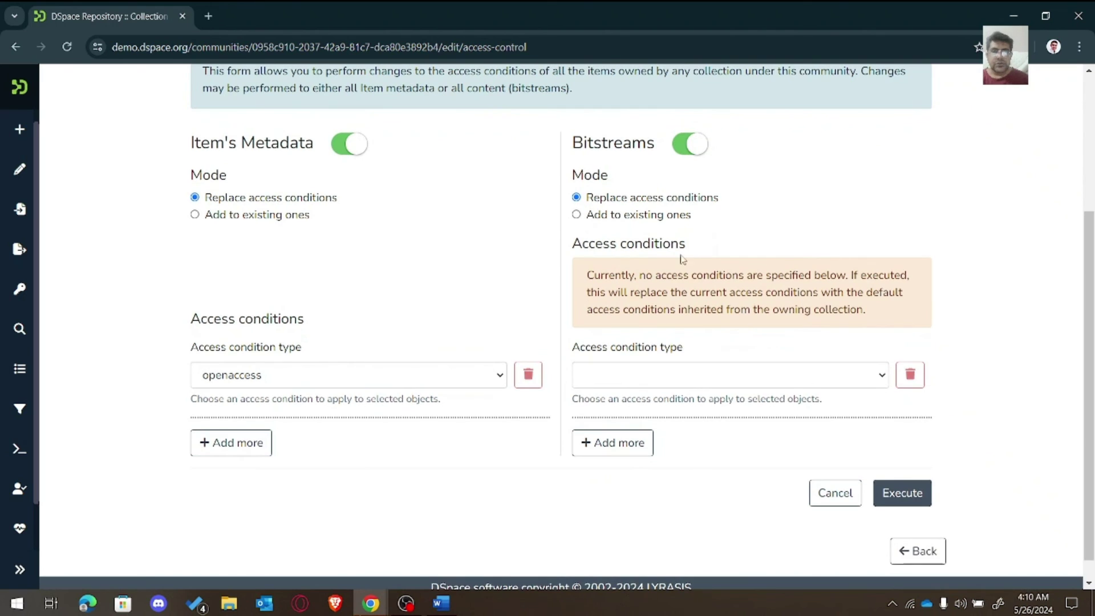
Set the bitstreams to embargo with grant access from 2025-05-31, then execute the bulk change.
click(797, 381)
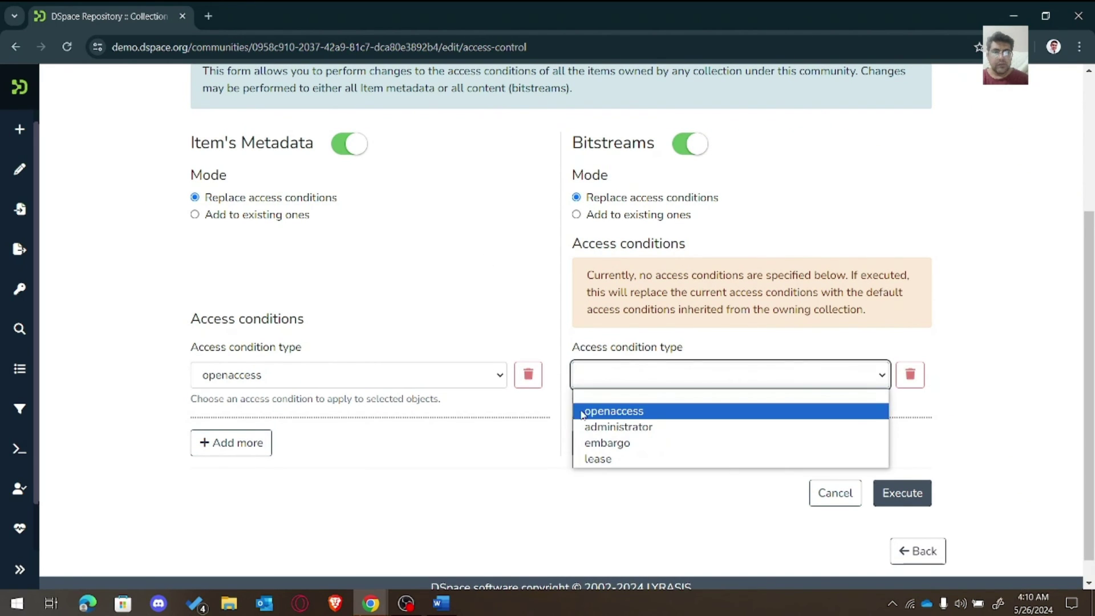
click(632, 452)
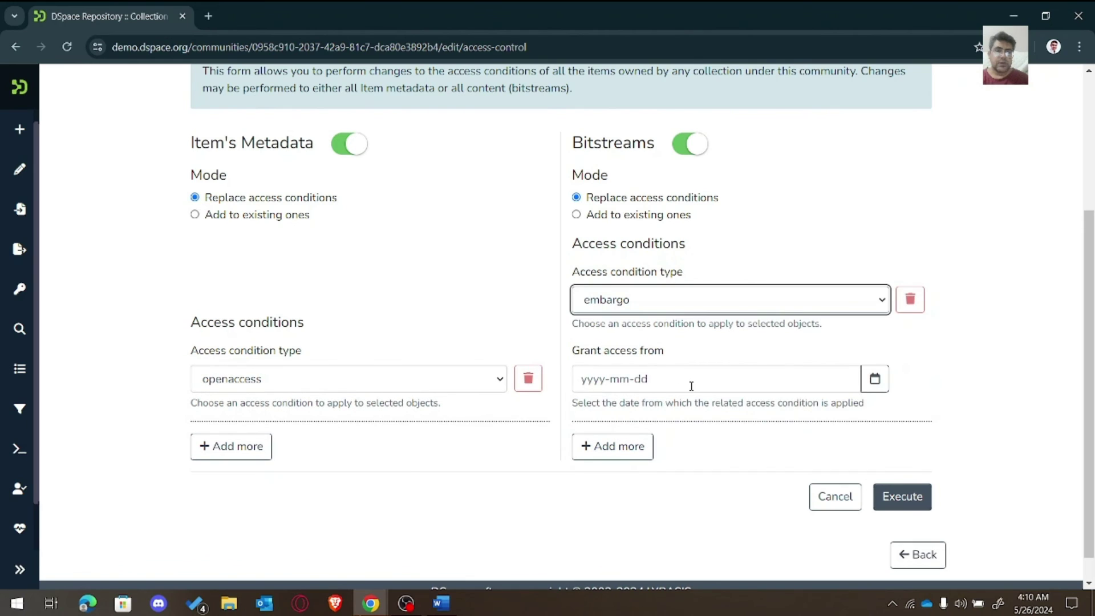
click(691, 386)
click(875, 378)
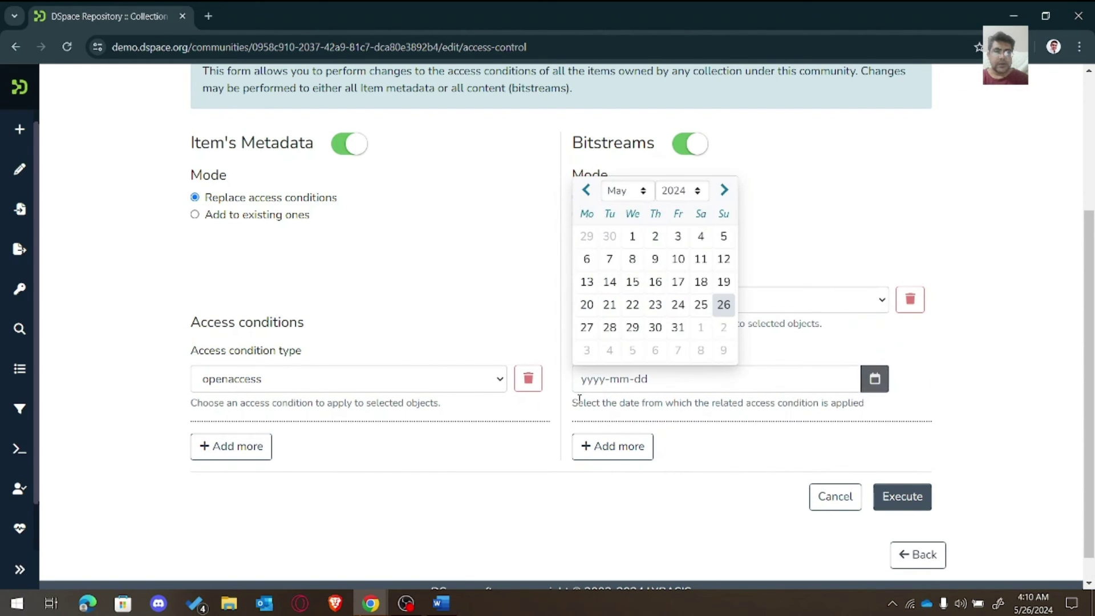
click(693, 191)
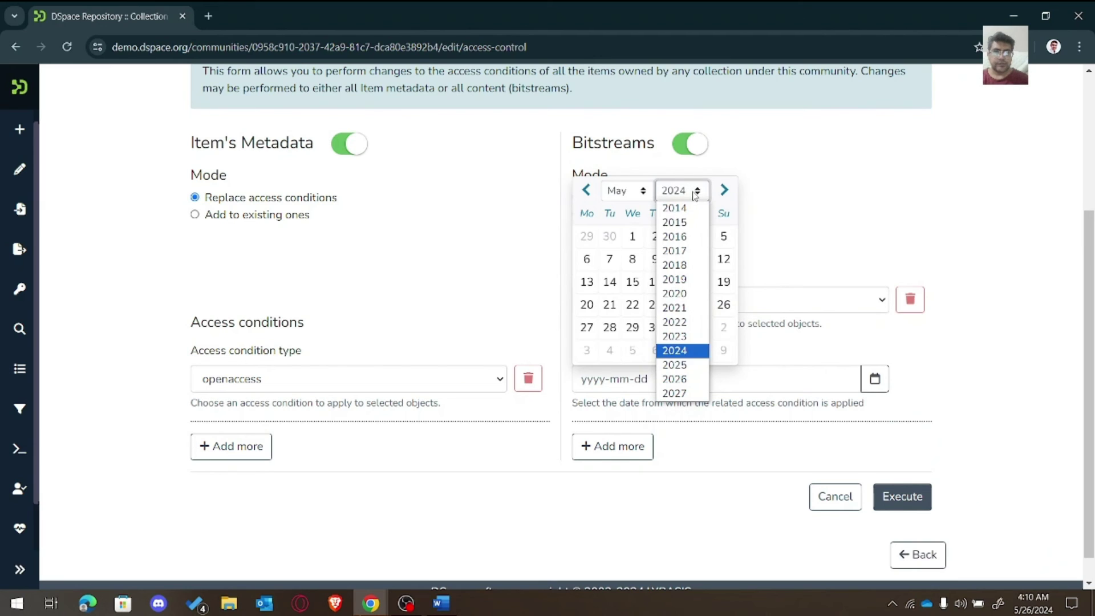
click(683, 365)
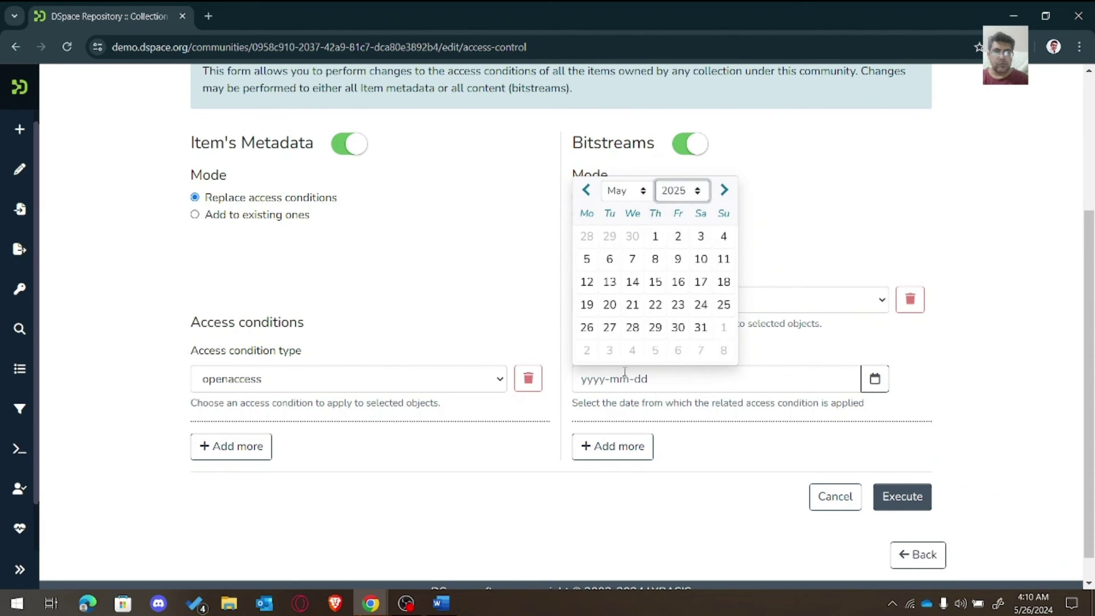
click(701, 327)
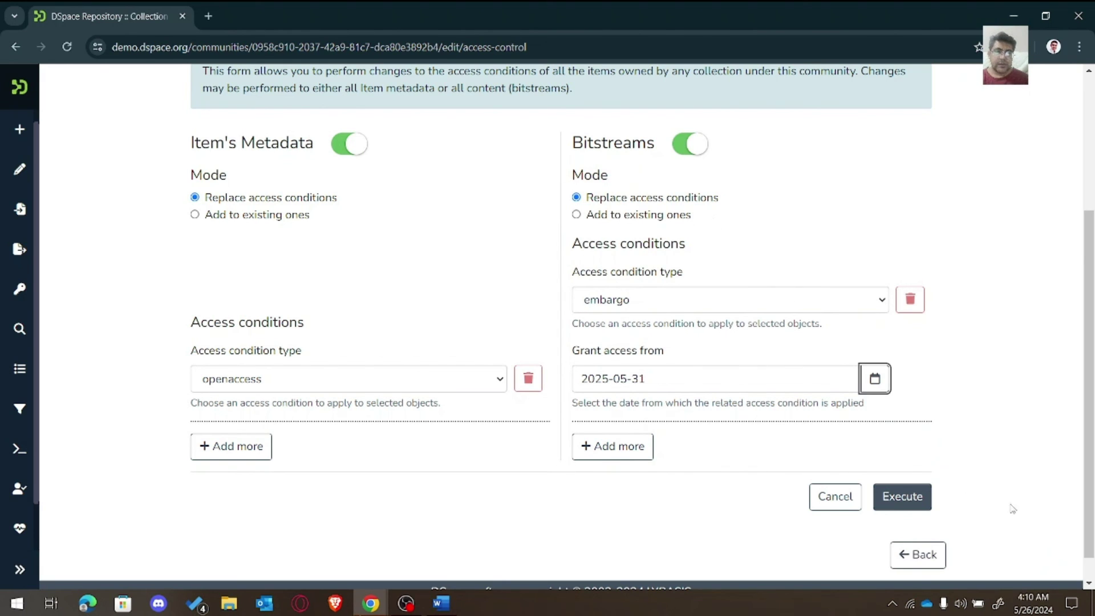
click(903, 507)
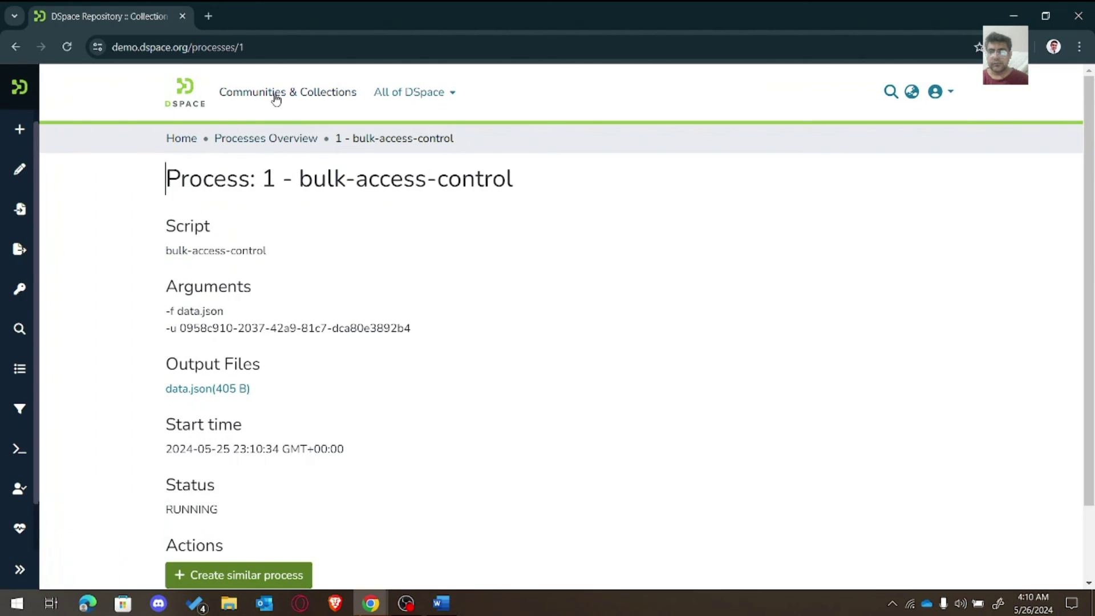
Open the Publications community's edit page from Communities & Collections and show its Authorizations.
click(275, 95)
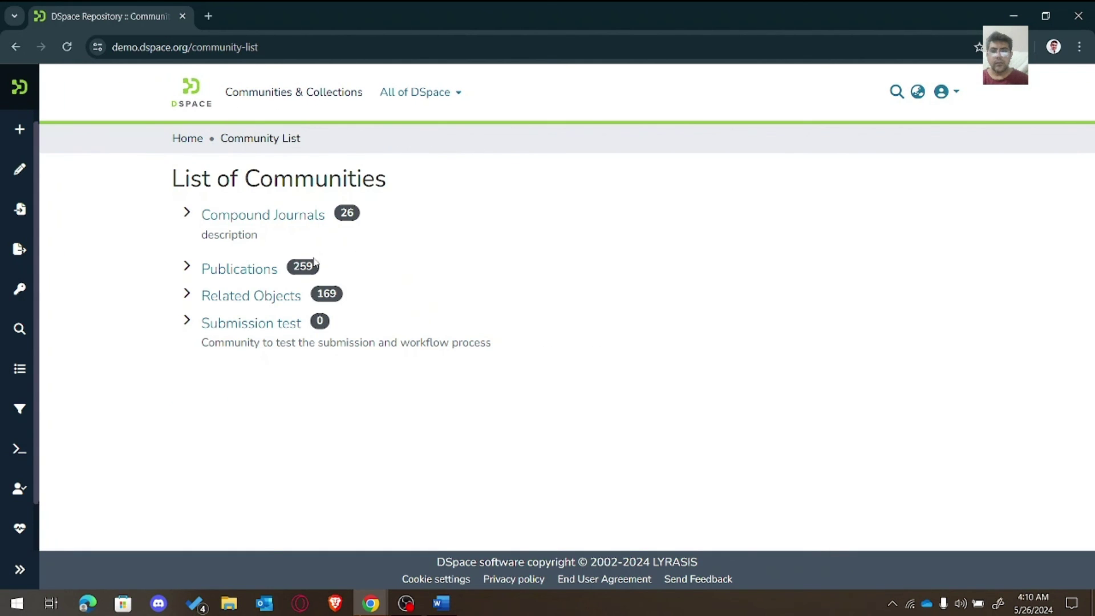
click(272, 268)
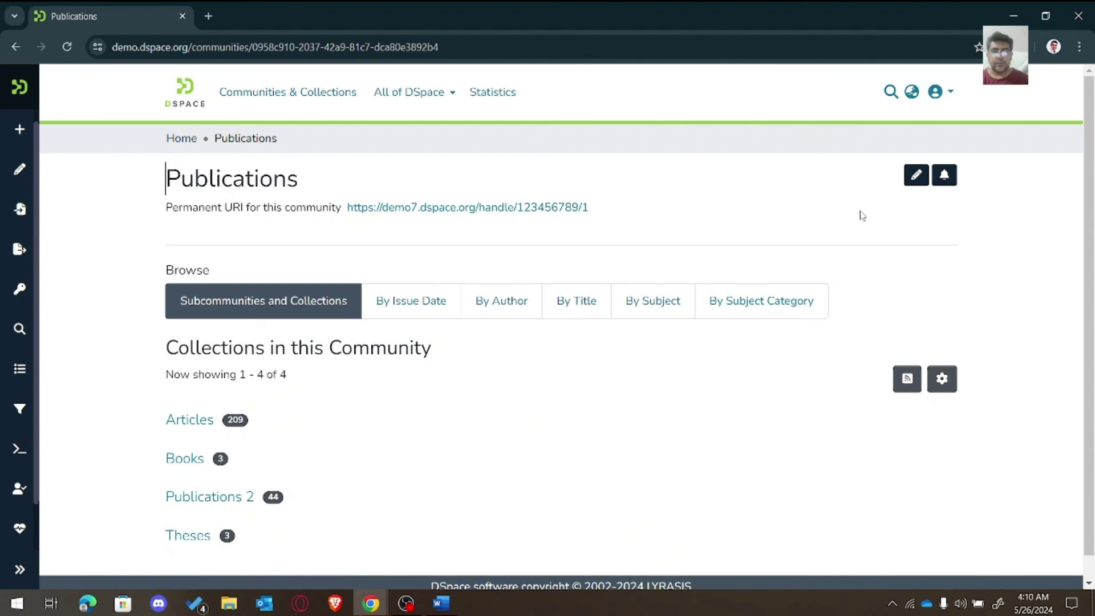
click(916, 175)
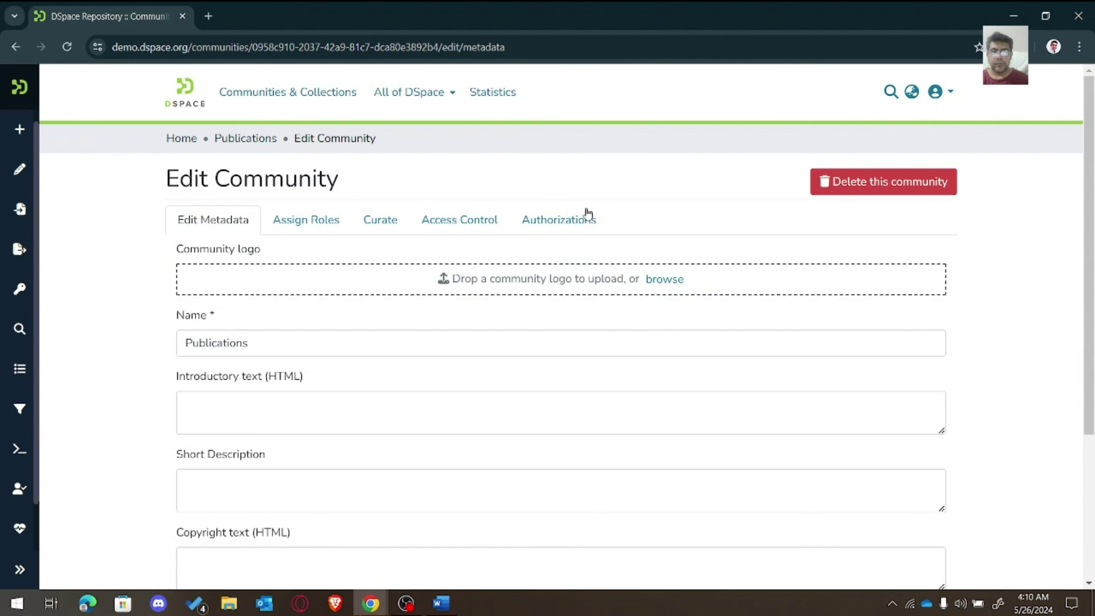
click(583, 220)
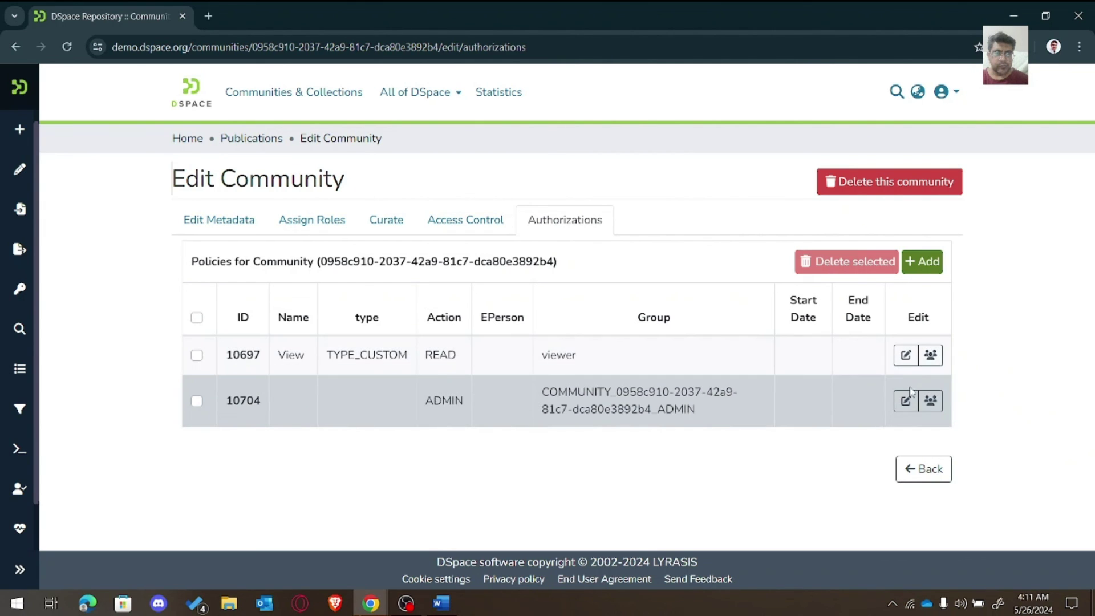
Review the action types of ADMIN policy 10704 unchanged, then return to the Edit Metadata form.
click(907, 401)
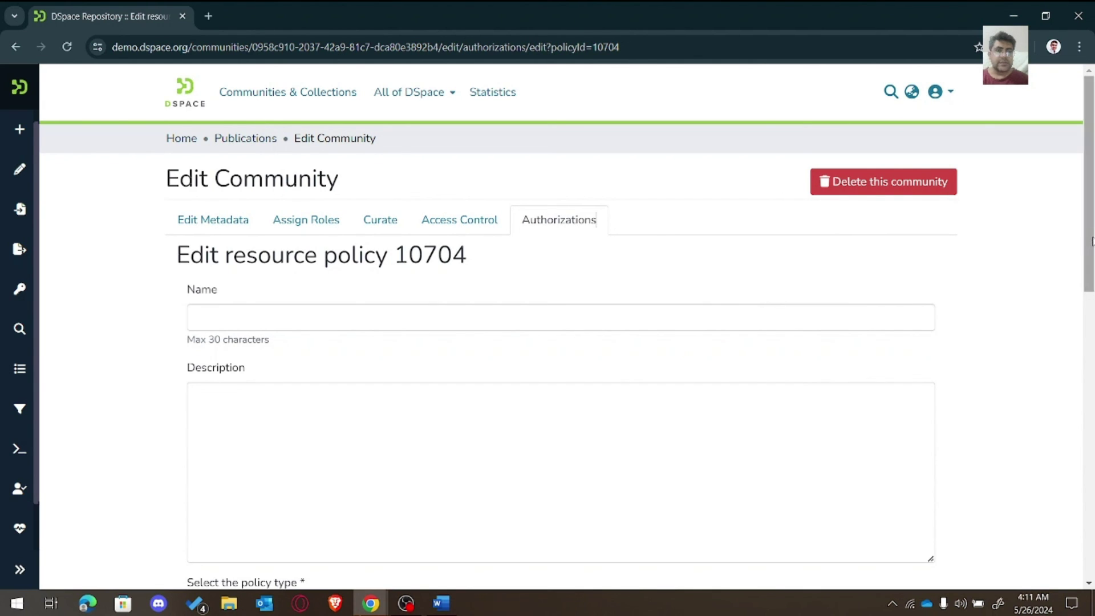
drag(1083, 237, 1083, 388)
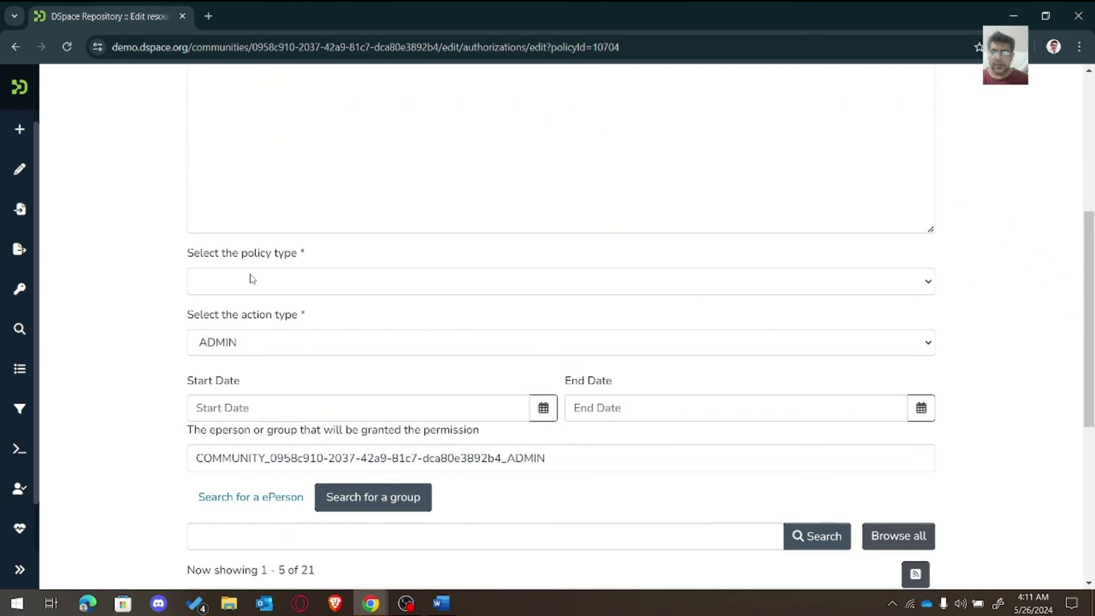
click(256, 342)
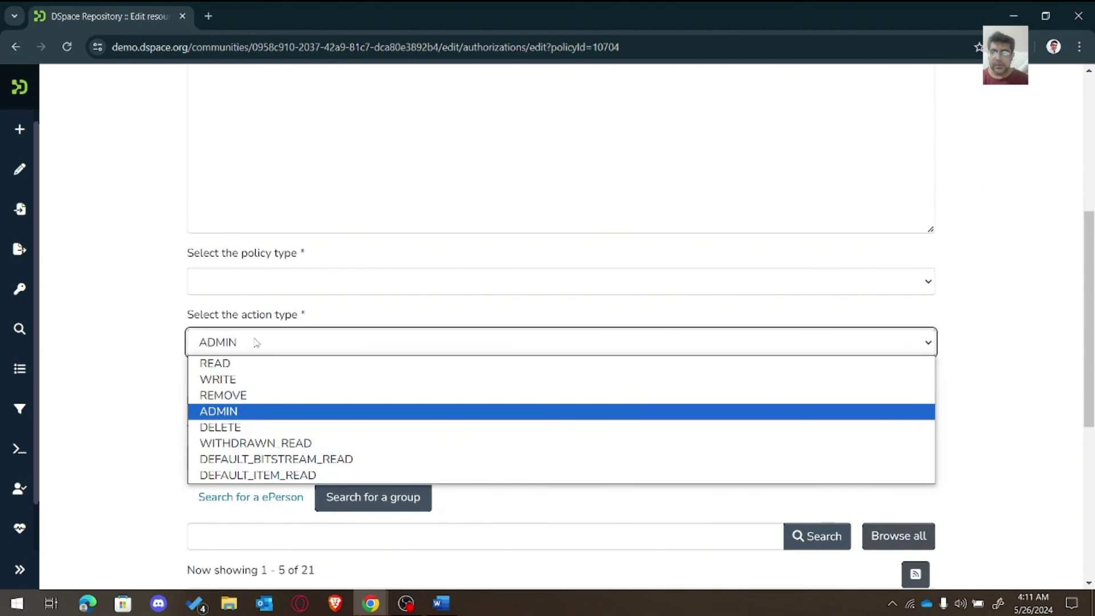
click(256, 342)
click(256, 342)
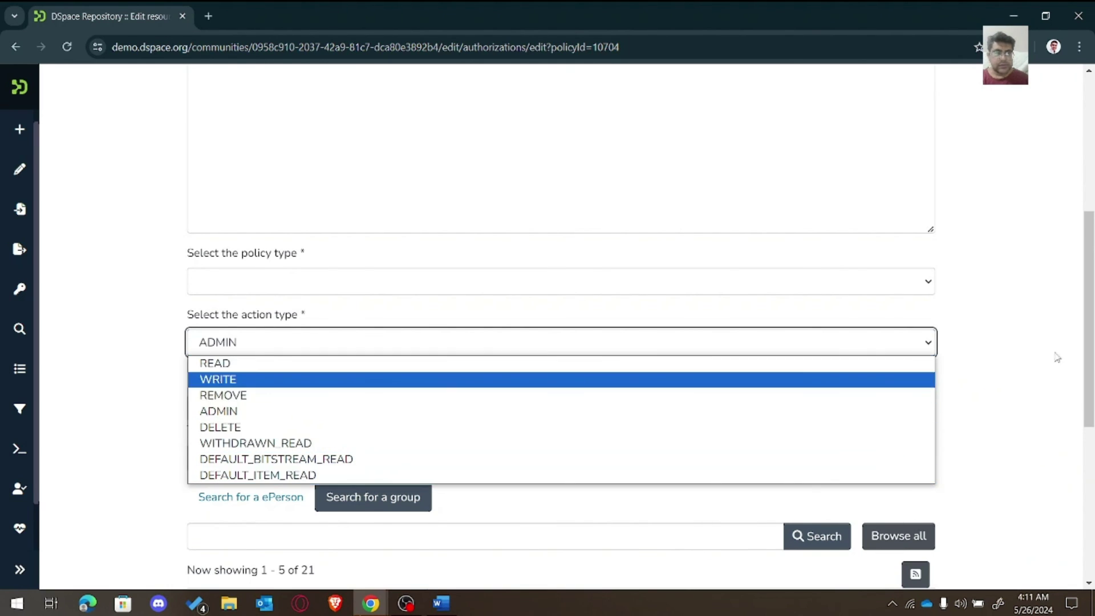
drag(1087, 342, 1087, 194)
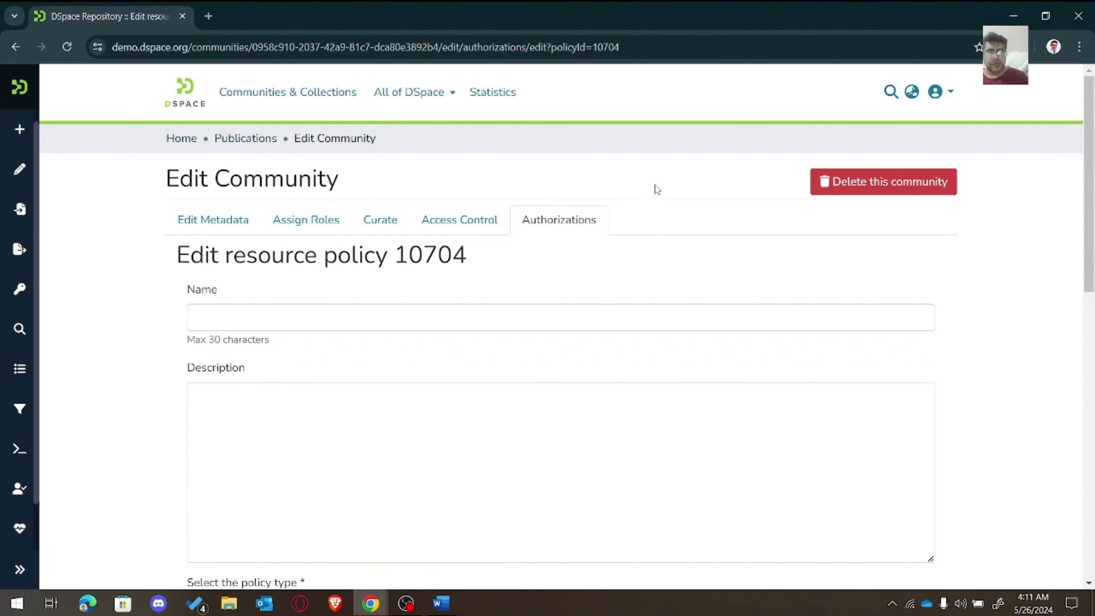
click(196, 221)
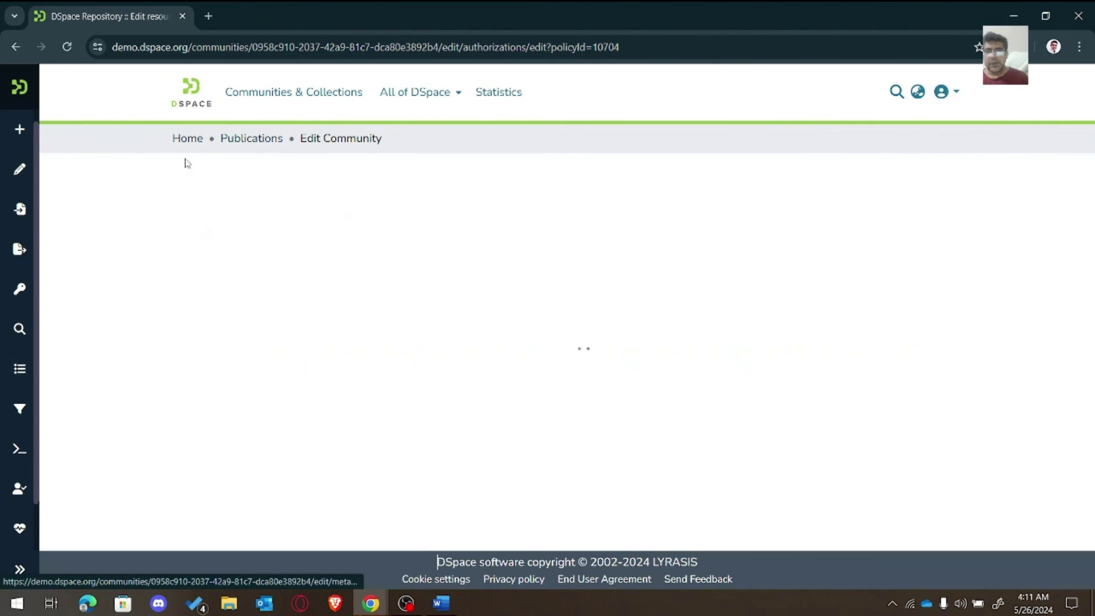